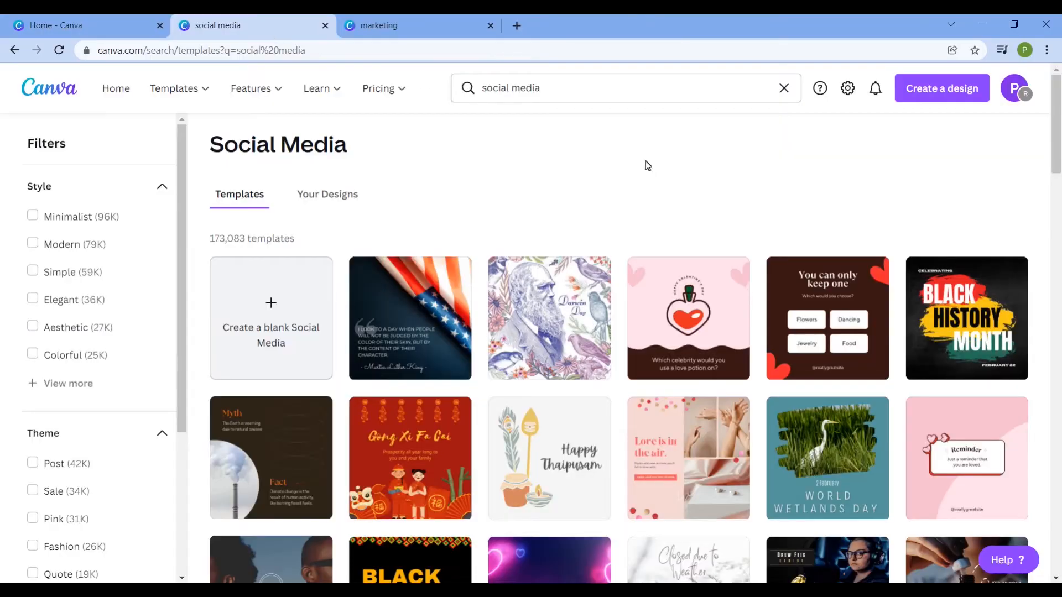
# Switch to the marketing template results and browse through the designs
pyautogui.hotkey('ctrl', 'Tab')
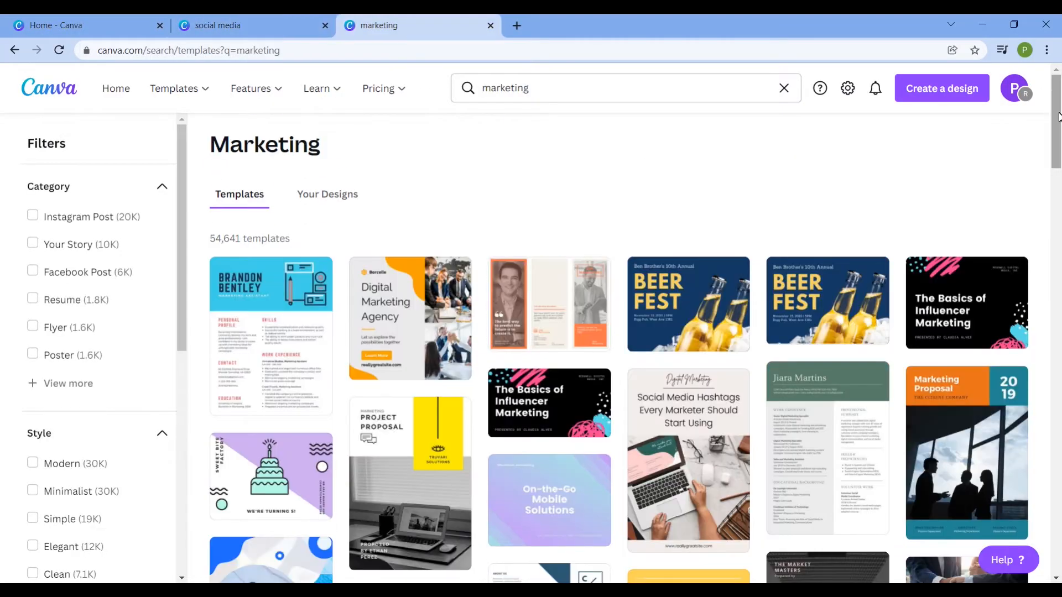
pyautogui.scroll(-1, 1057, 126)
pyautogui.scroll(-5, 1058, 126)
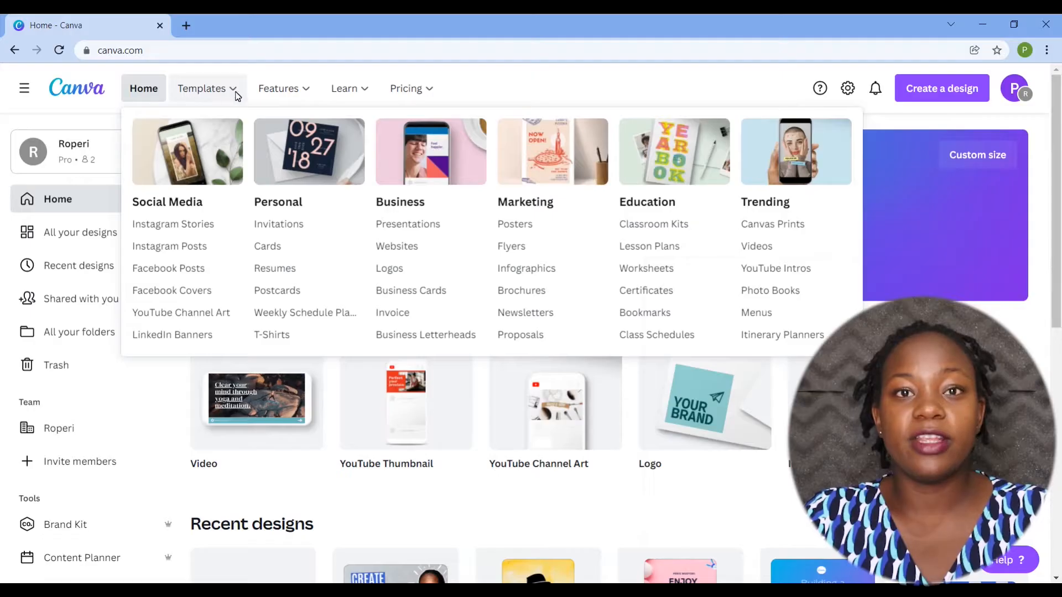
pyautogui.moveTo(283, 95)
pyautogui.moveTo(408, 95)
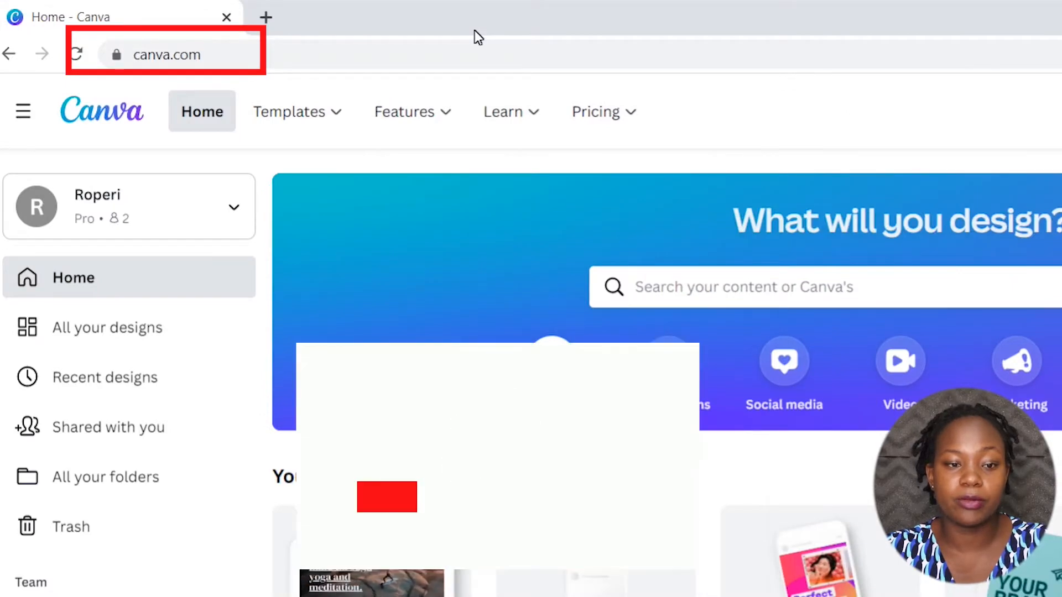
# Find Canva through a Google search for "canva", open its website and start signing up
pyautogui.click(270, 60)
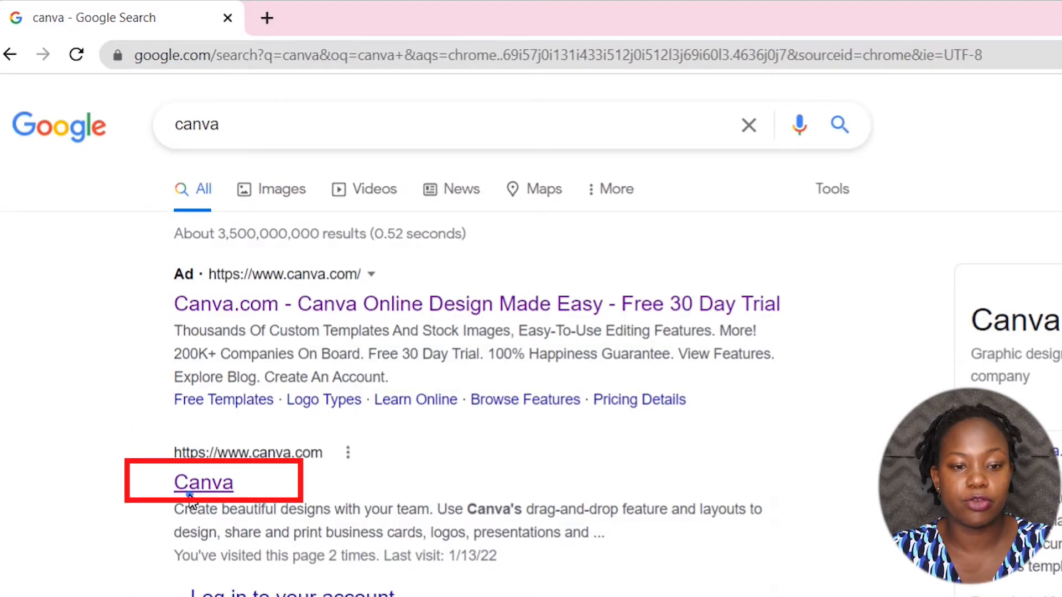
pyautogui.click(189, 494)
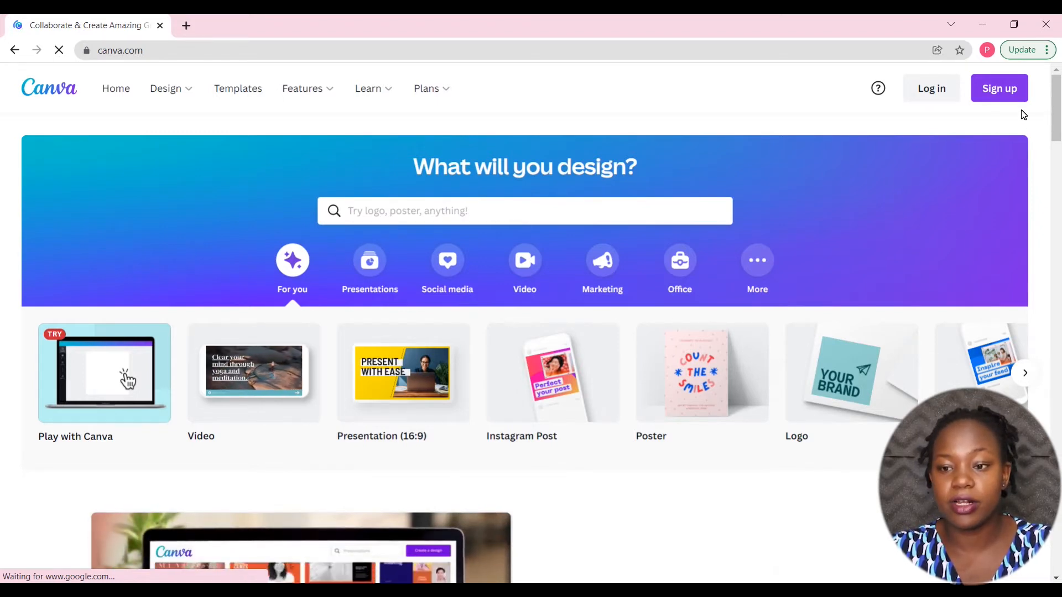
pyautogui.click(994, 90)
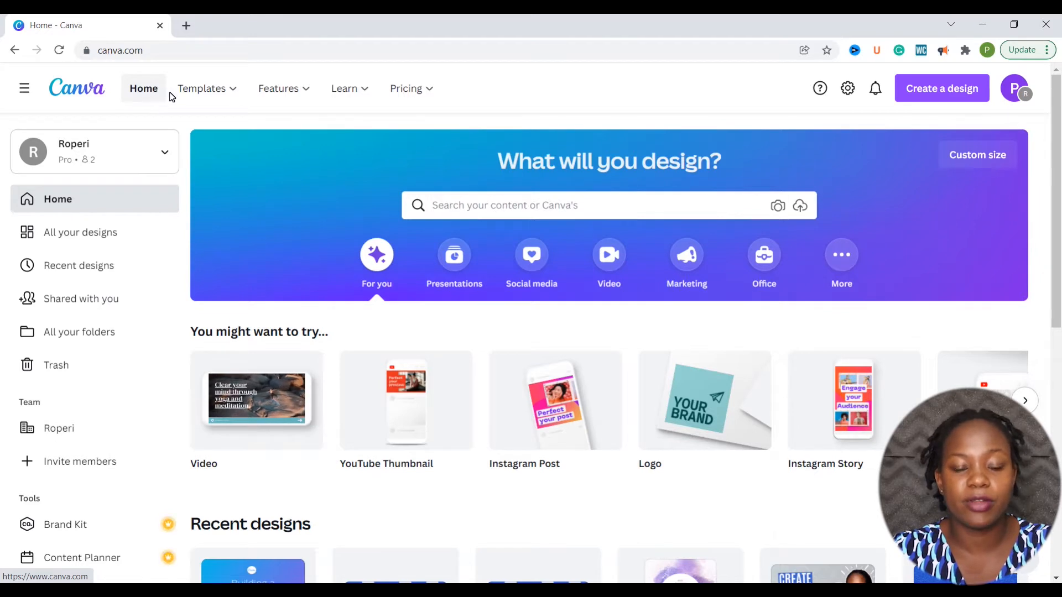
# Look through the template, feature, learning and pricing categories offered on the home page
pyautogui.moveTo(206, 97)
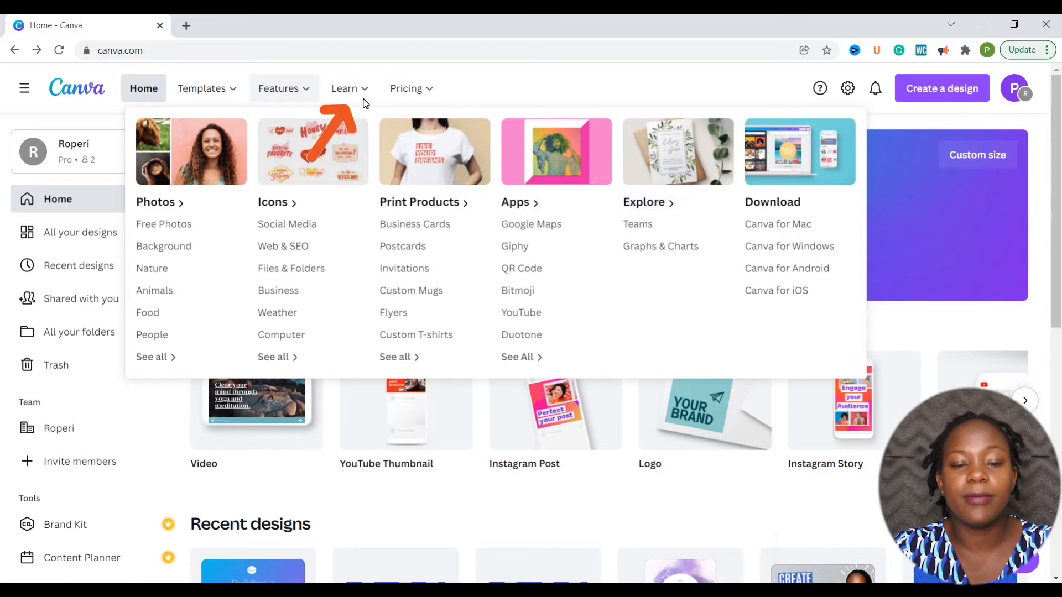
pyautogui.moveTo(350, 94)
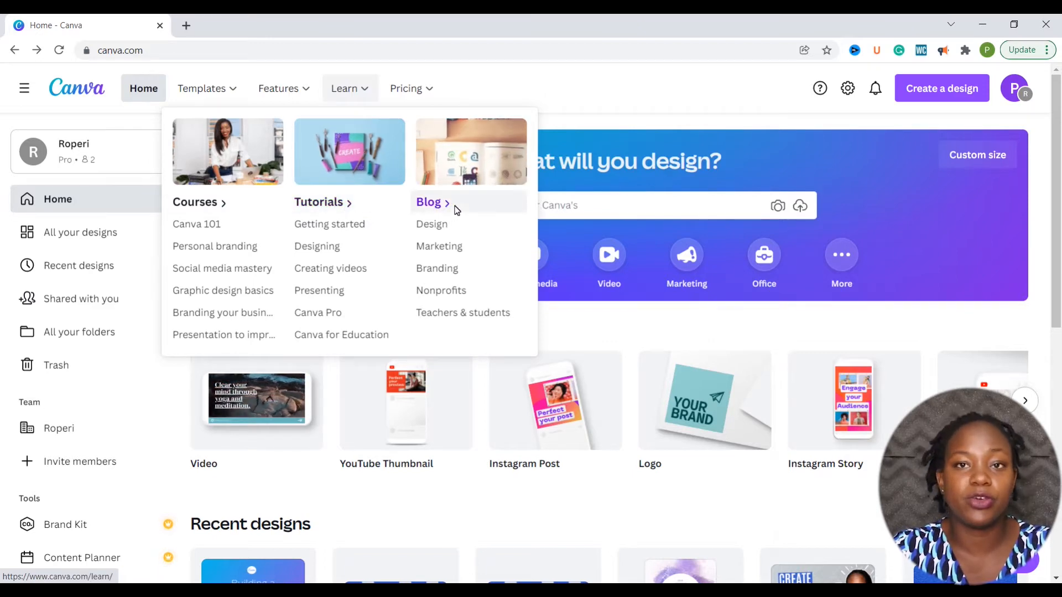
pyautogui.click(412, 92)
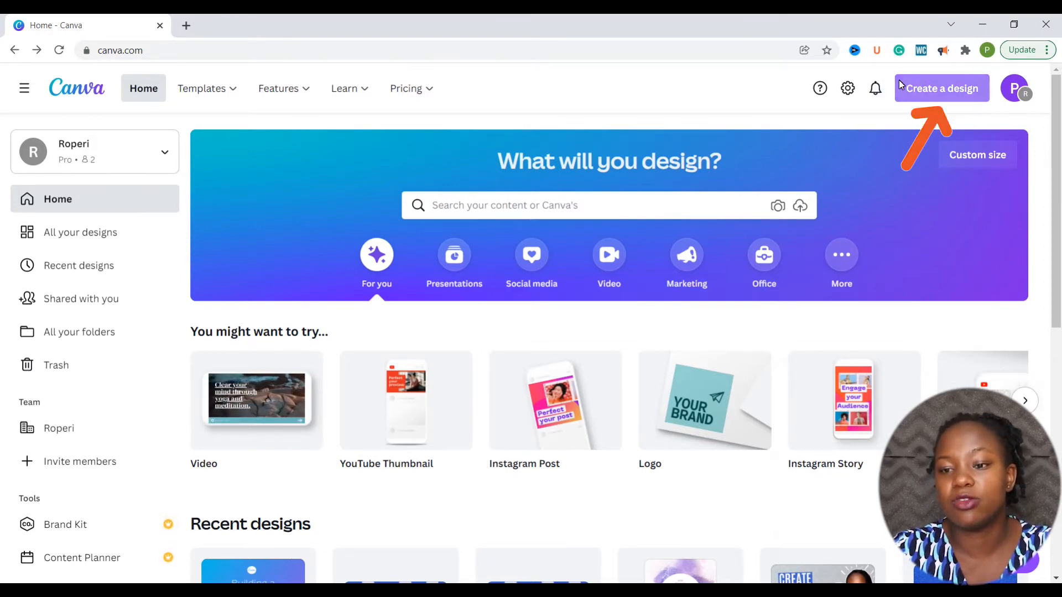
# Start creating a design and search the available design types for "instagram"
pyautogui.click(930, 95)
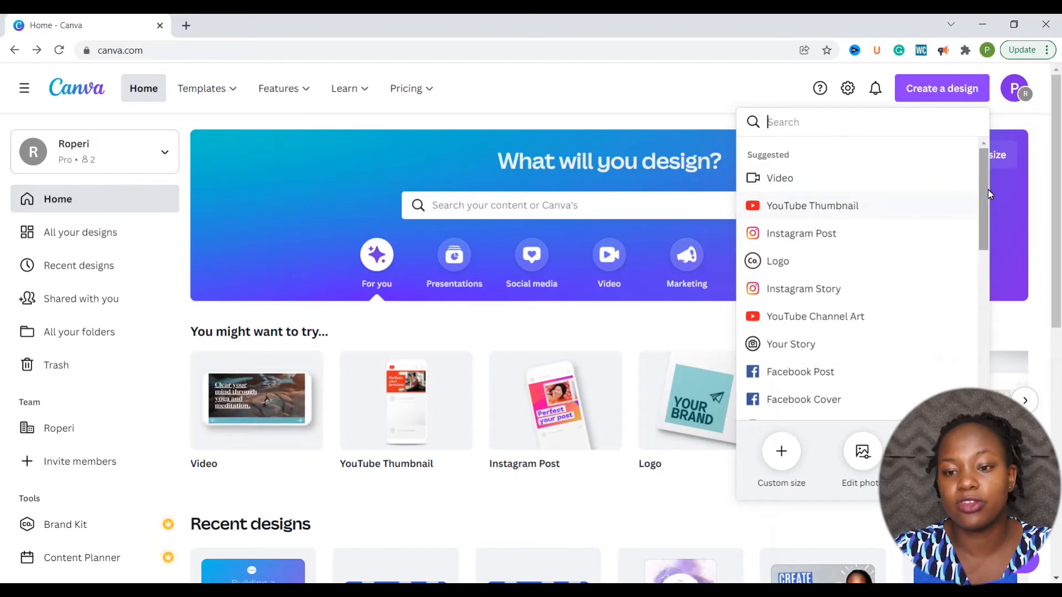
pyautogui.moveTo(987, 189); pyautogui.dragTo(808, 131)
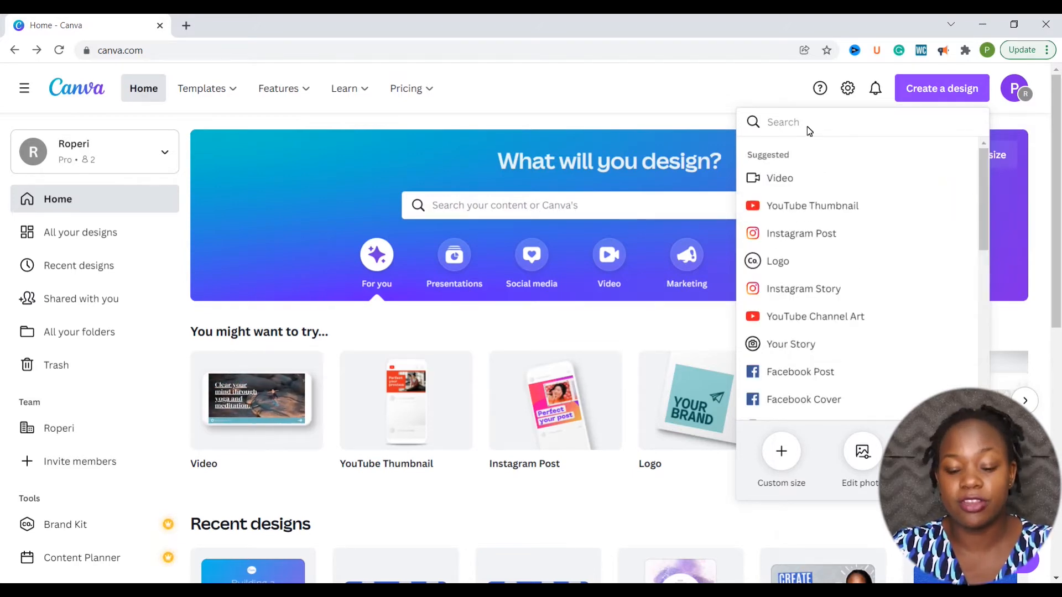
pyautogui.write('instagram')
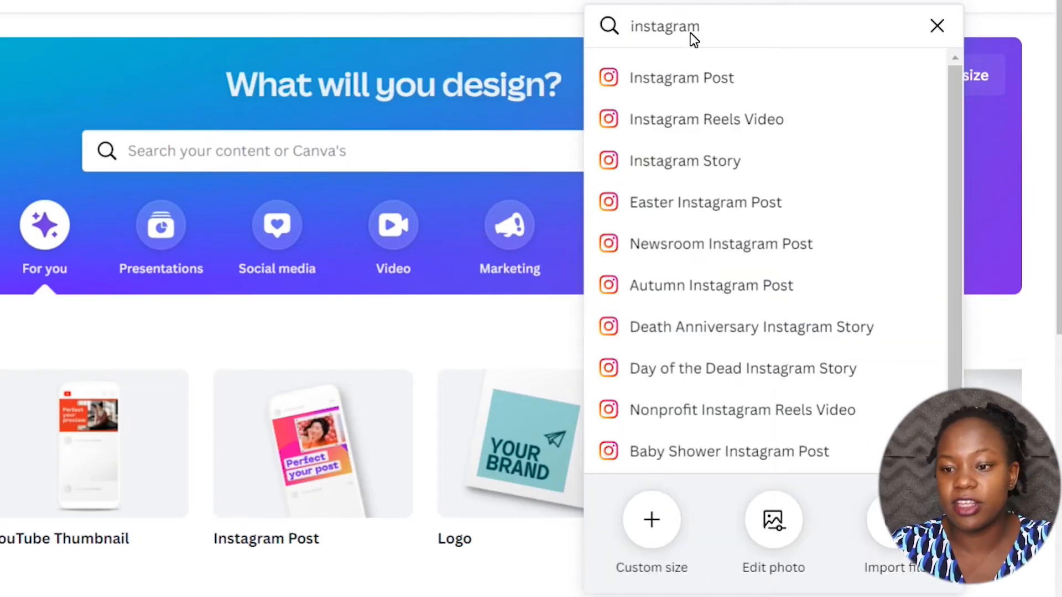
pyautogui.moveTo(971, 194); pyautogui.dragTo(973, 122)
pyautogui.moveTo(973, 122); pyautogui.dragTo(974, 122)
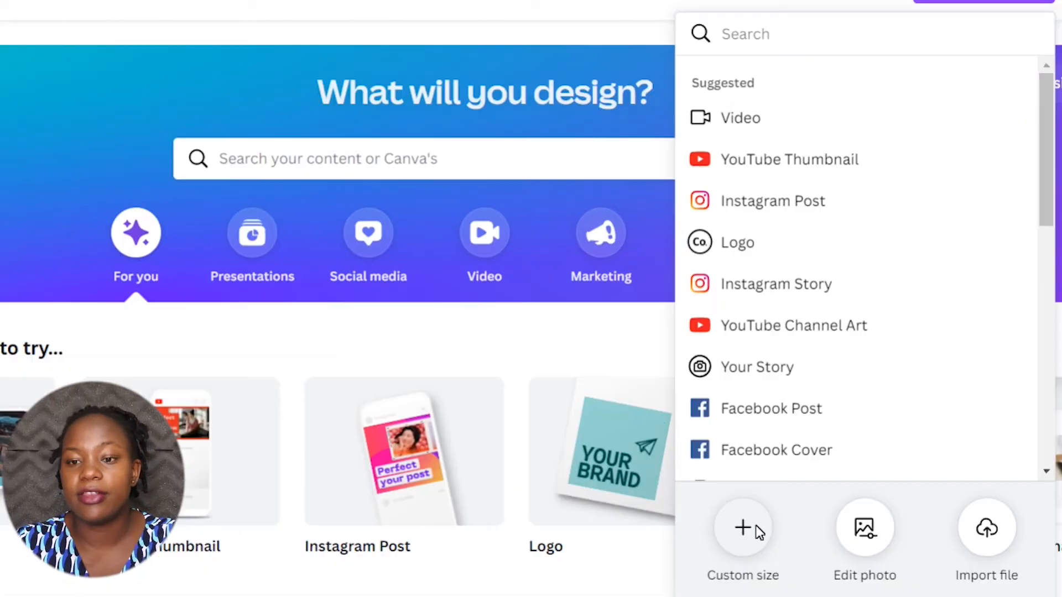
# View the custom size options for a new design, and close them along with the design type list
pyautogui.click(788, 449)
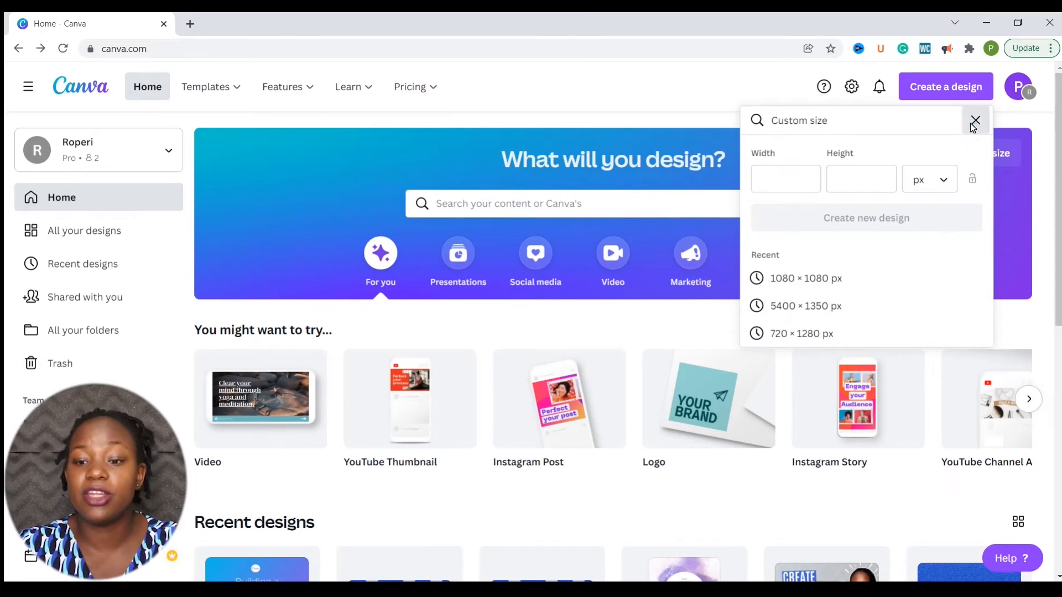
pyautogui.click(971, 122)
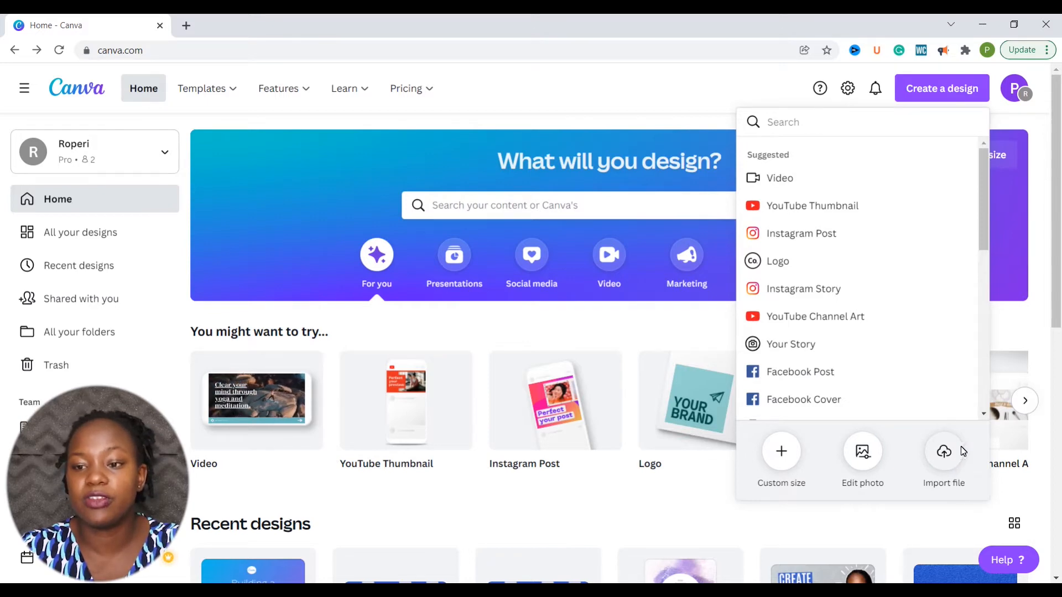
pyautogui.click(983, 95)
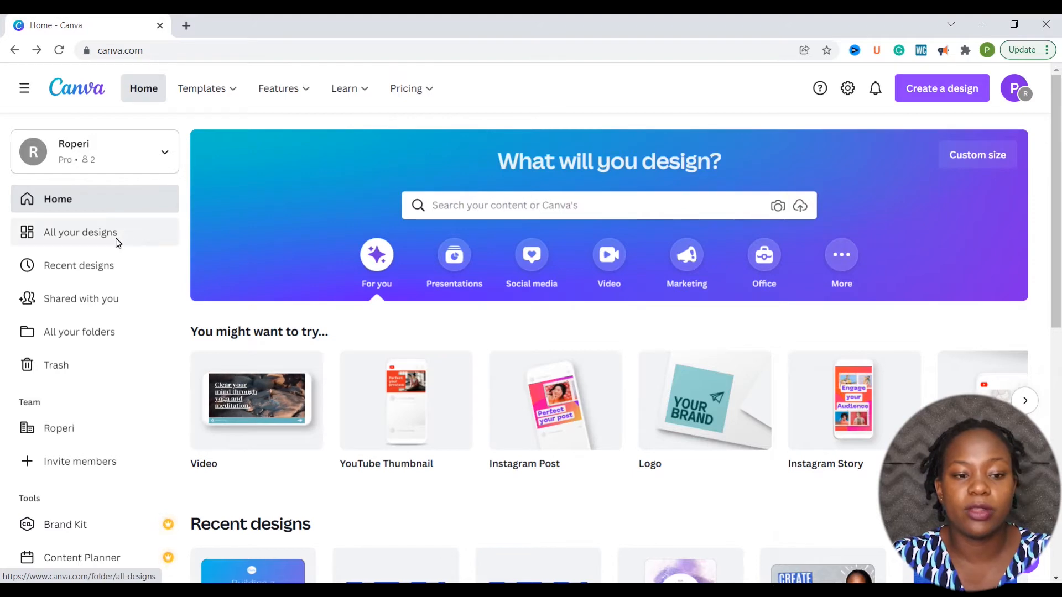
# Go through the pages for all designs, recent designs, shared items, folders and trash
pyautogui.click(74, 238)
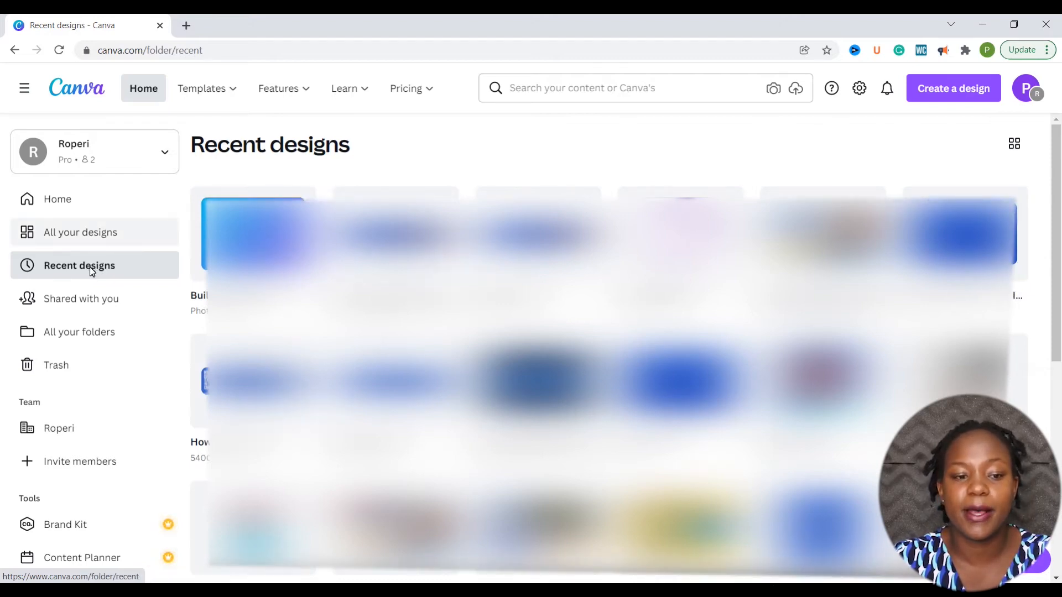
pyautogui.click(86, 304)
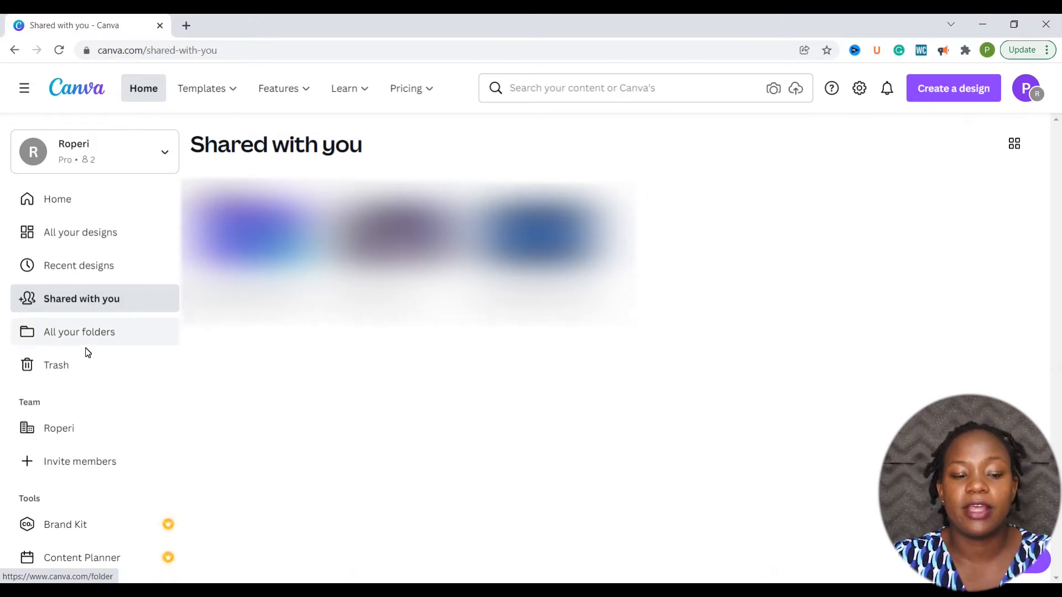
pyautogui.click(87, 343)
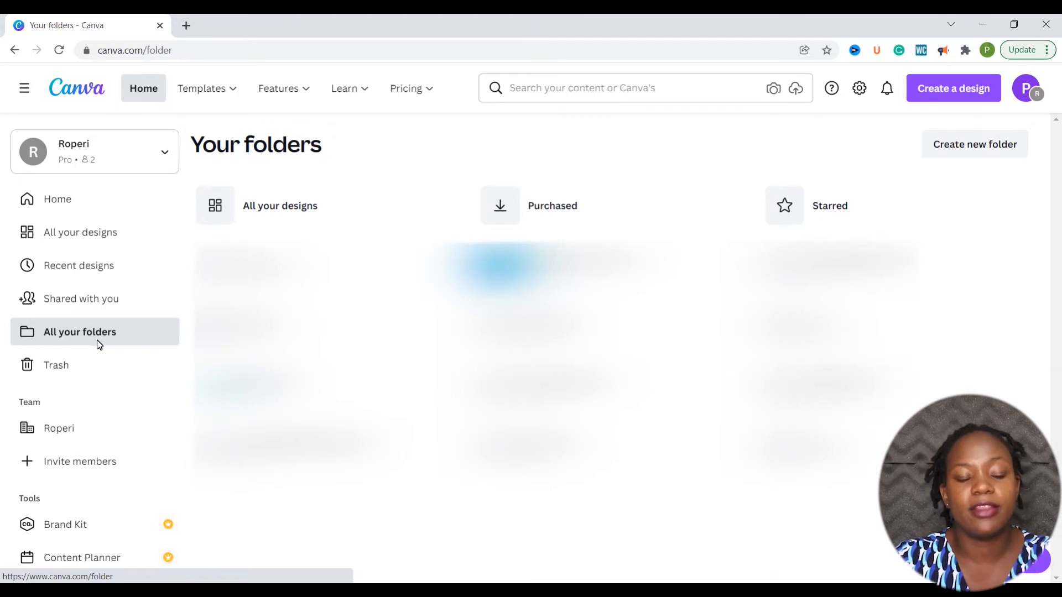
pyautogui.click(56, 366)
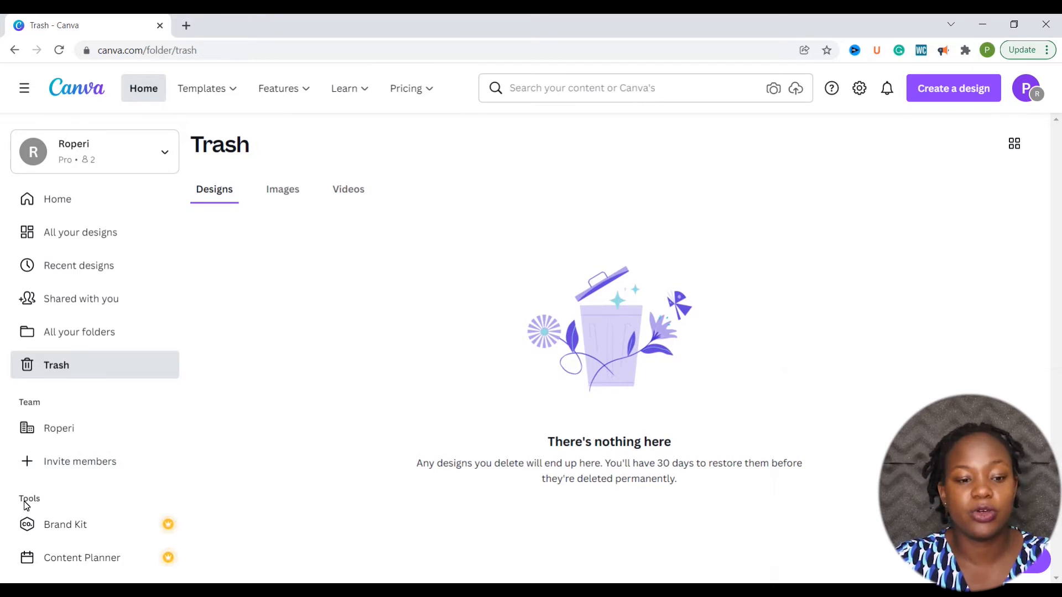
# Examine the logos, colors and fonts stored in the Blue Strap Media Brand Kit
pyautogui.click(80, 530)
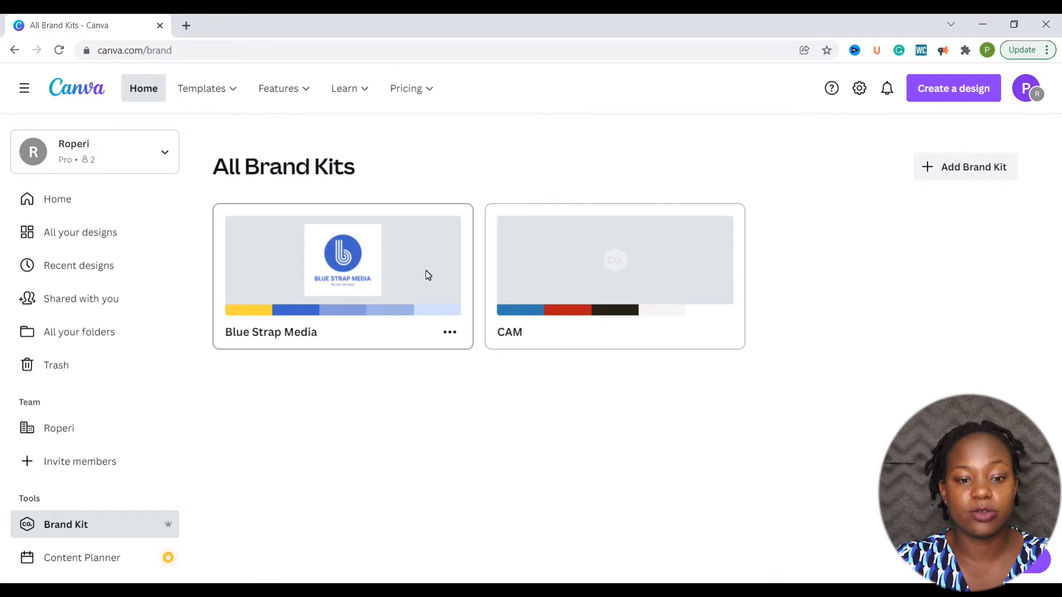
pyautogui.click(390, 276)
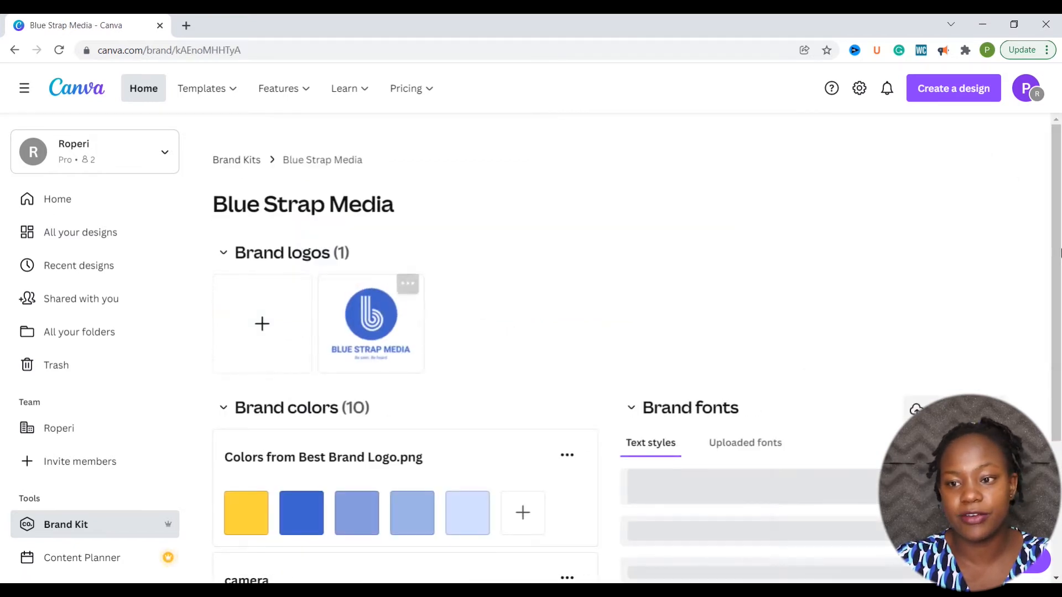
pyautogui.scroll(-2, 1057, 235)
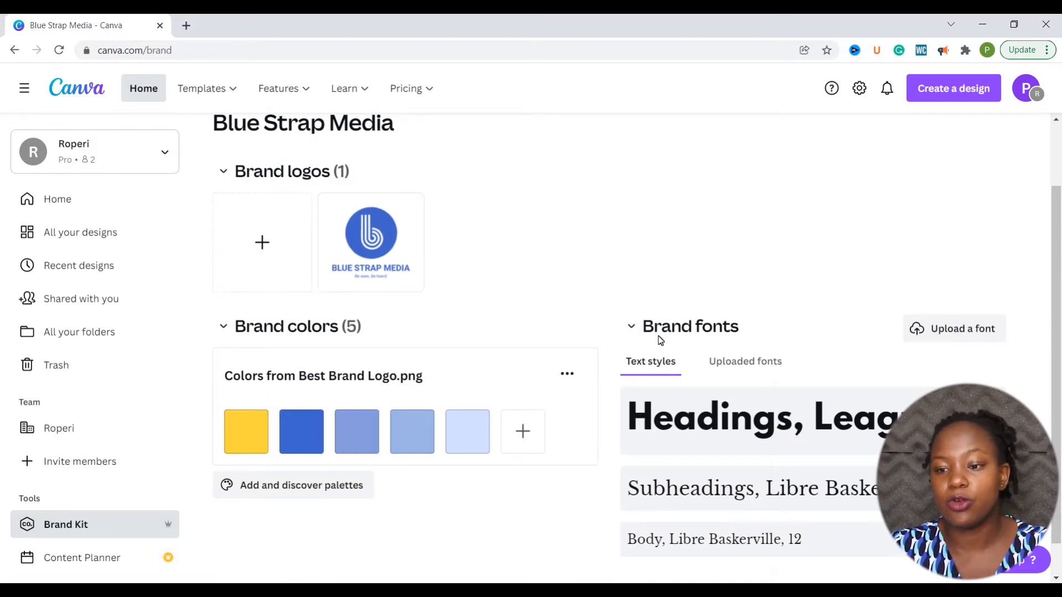
pyautogui.scroll(-1, 1048, 353)
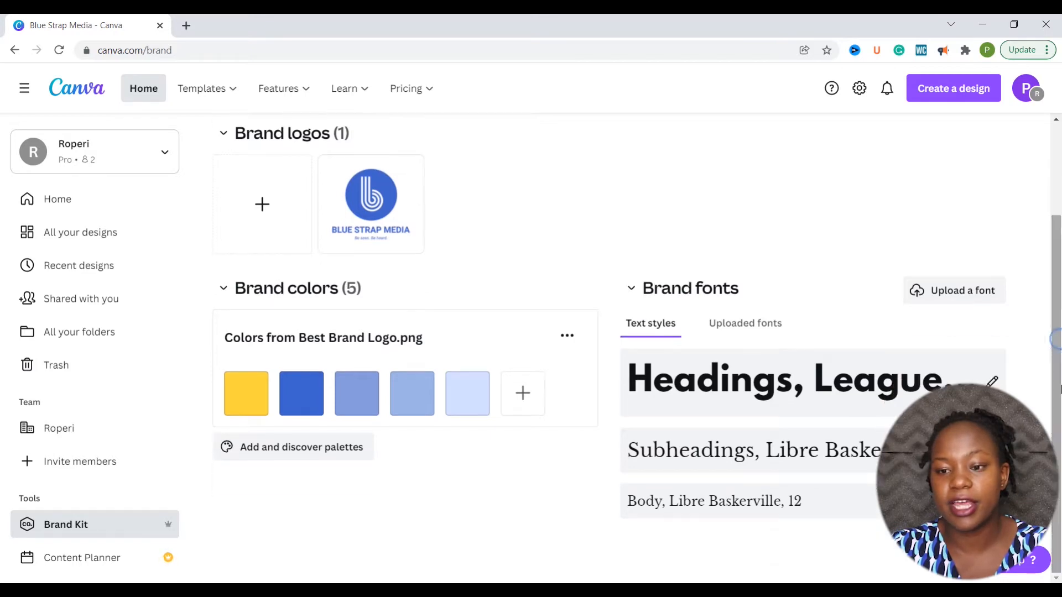
pyautogui.scroll(2, 1052, 339)
pyautogui.scroll(-1, 1053, 339)
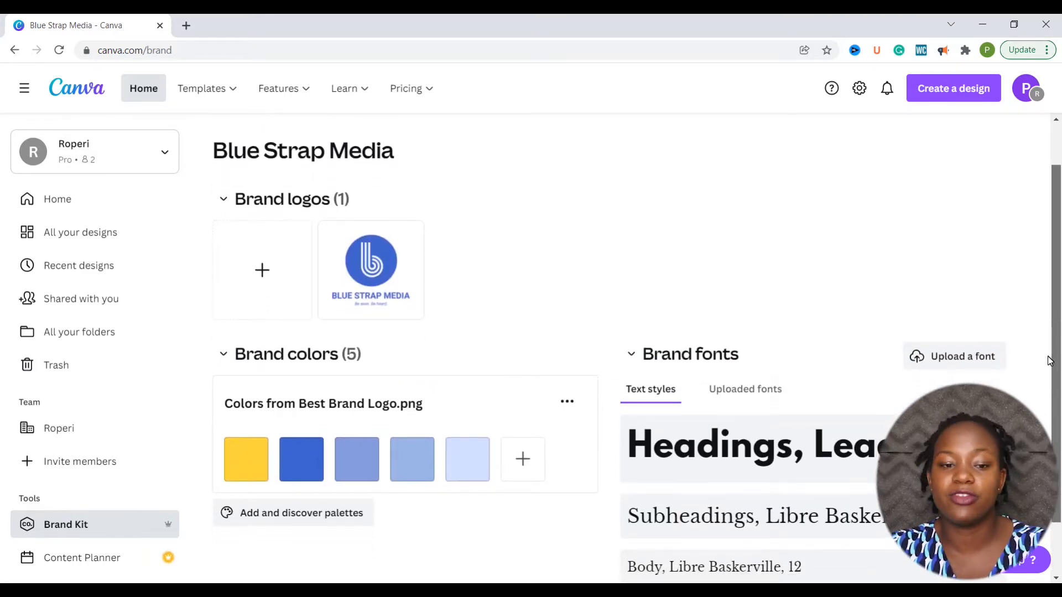
pyautogui.moveTo(1051, 397); pyautogui.dragTo(1057, 317)
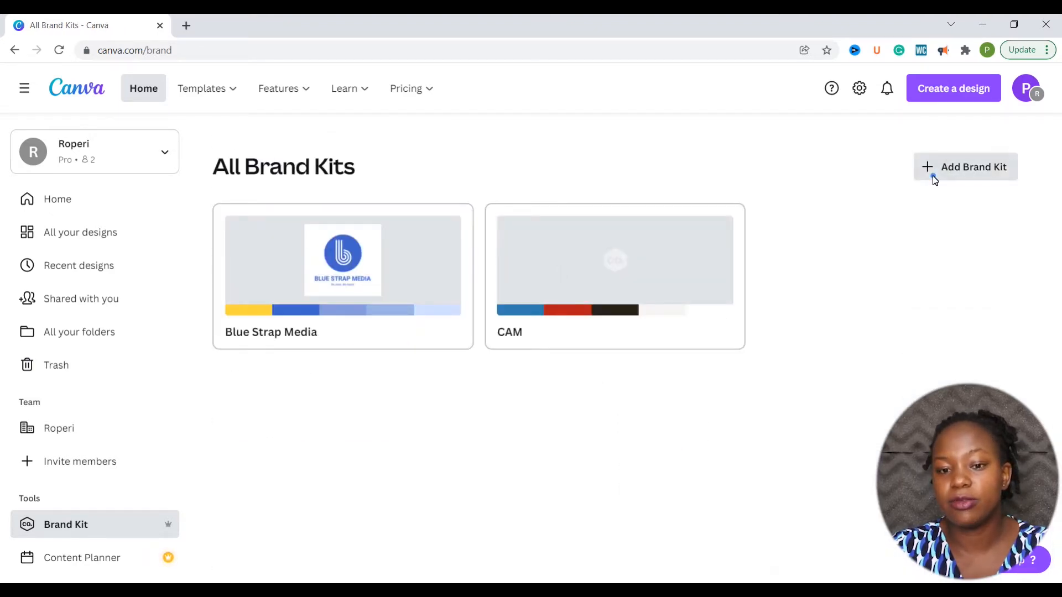
# Create a new Brand Kit, entering the owner's full name as its name
pyautogui.click(933, 176)
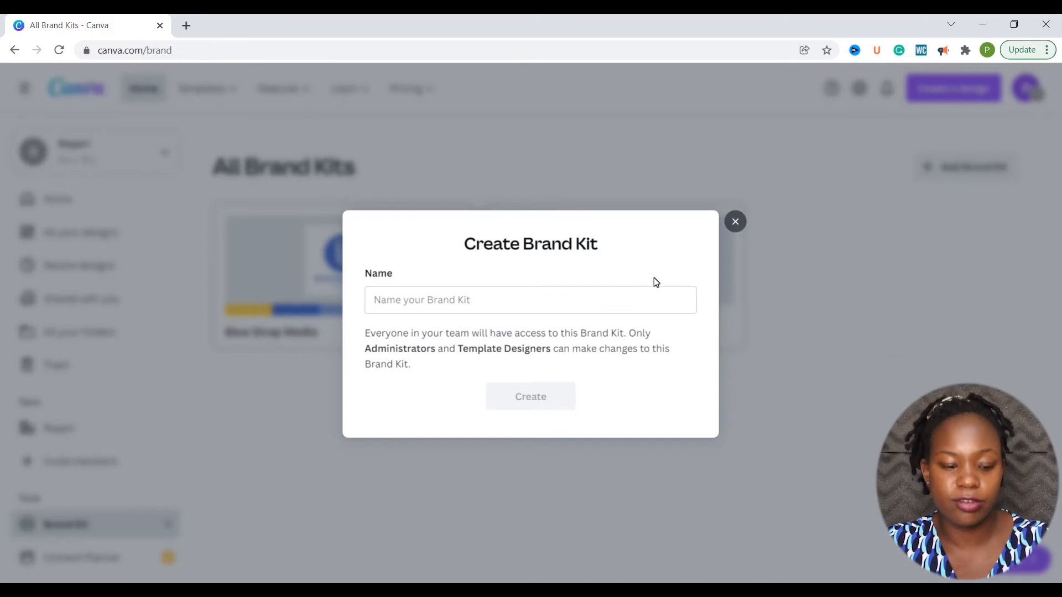
pyautogui.click(599, 303)
pyautogui.write('Peris Musyoki')
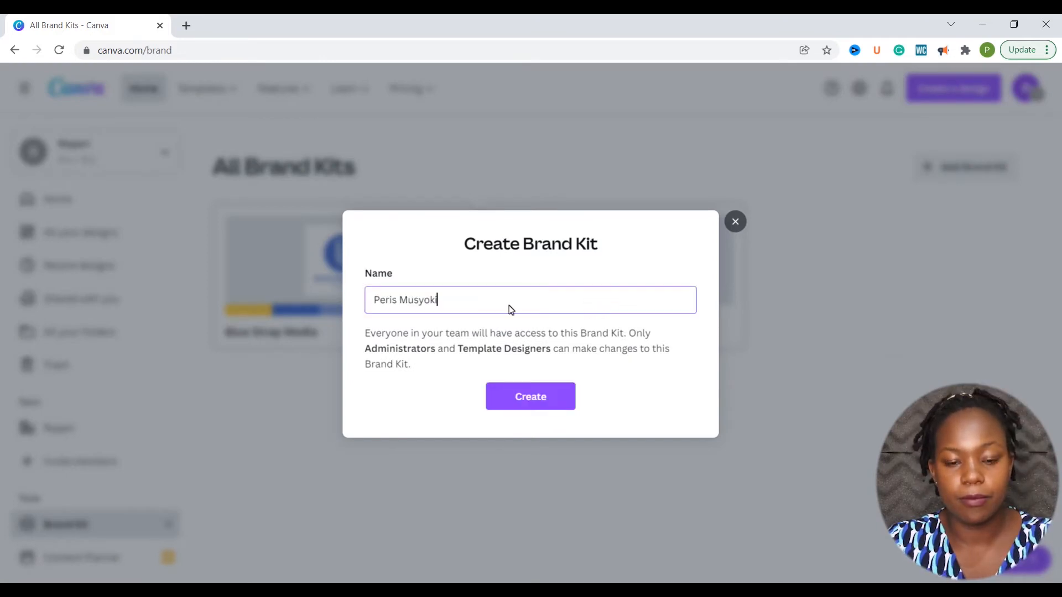
pyautogui.click(533, 396)
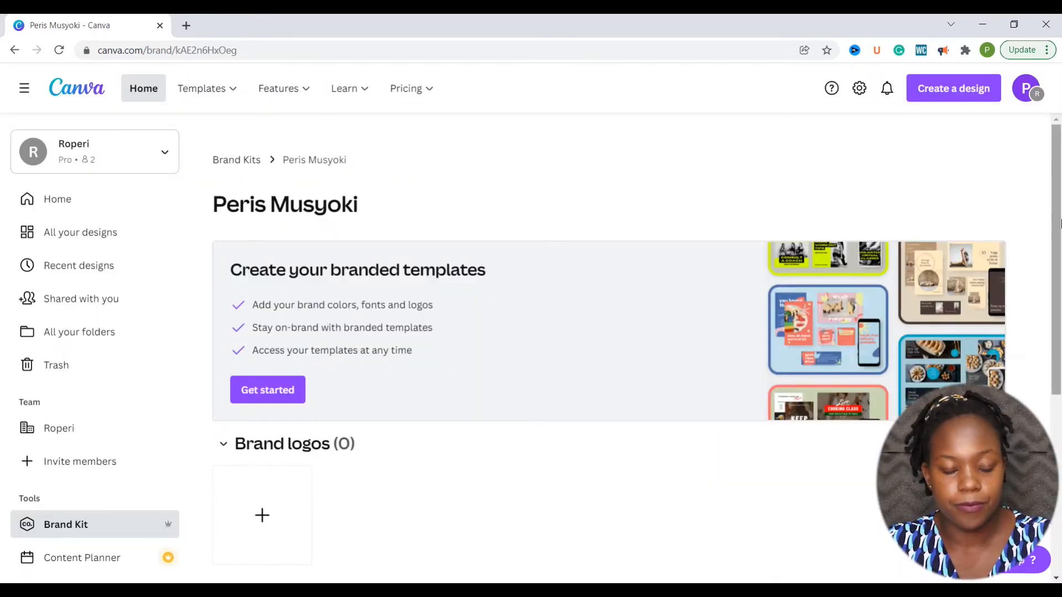
# Upload the blue PM logo to the new Brand Kit and keep the blue and yellow palette taken from it
pyautogui.moveTo(1057, 223); pyautogui.dragTo(1057, 354)
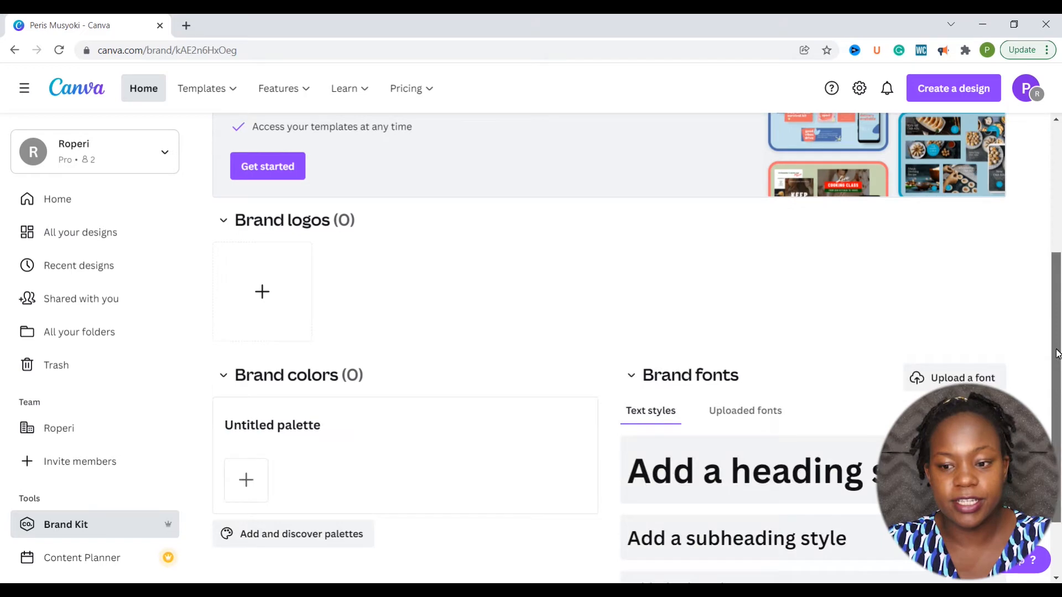
pyautogui.moveTo(1056, 390); pyautogui.dragTo(1056, 442)
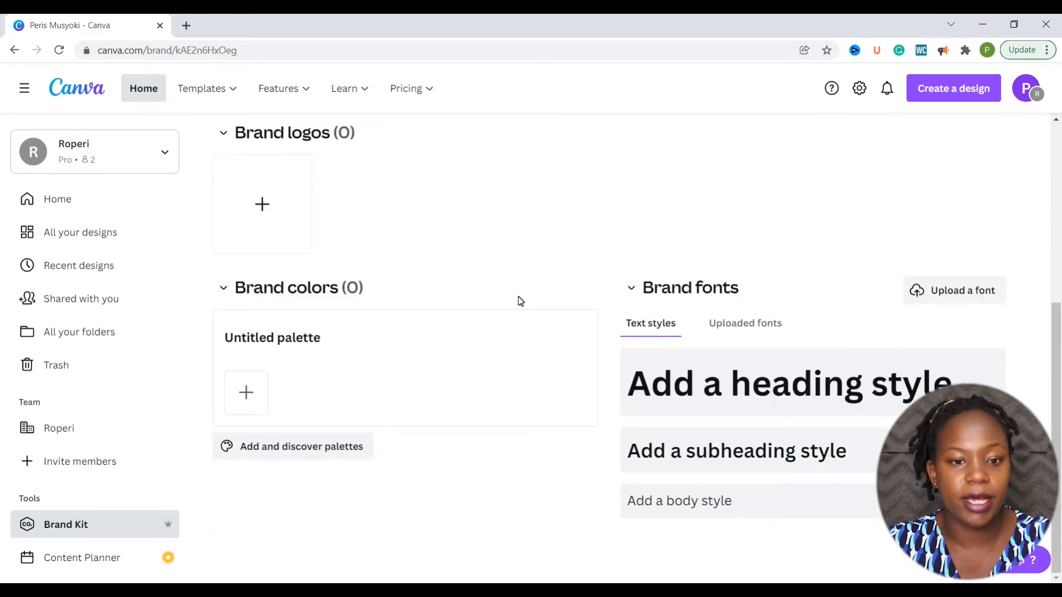
pyautogui.click(262, 208)
pyautogui.click(697, 469)
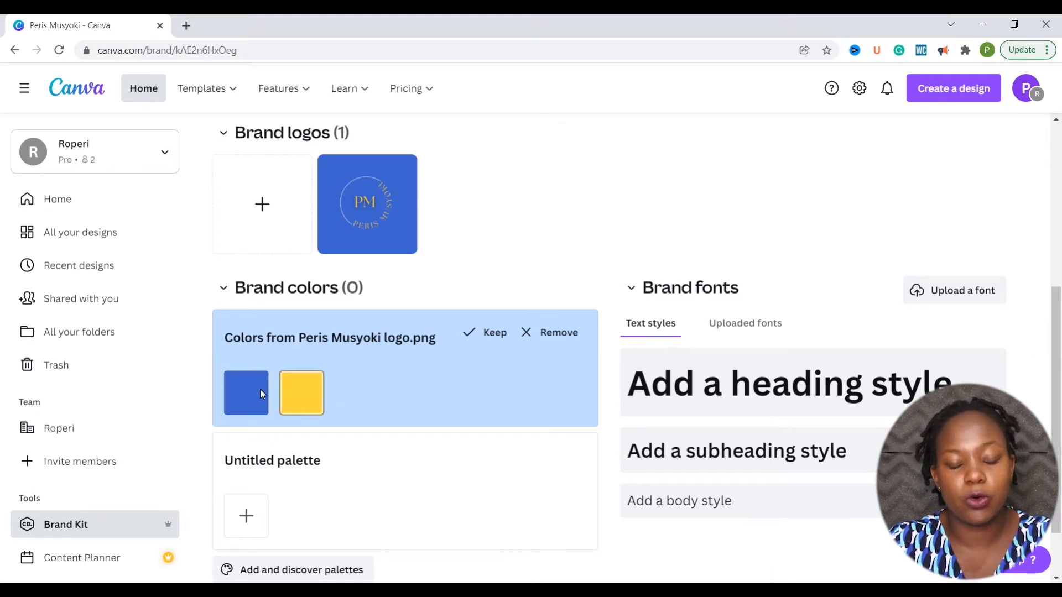
pyautogui.click(492, 334)
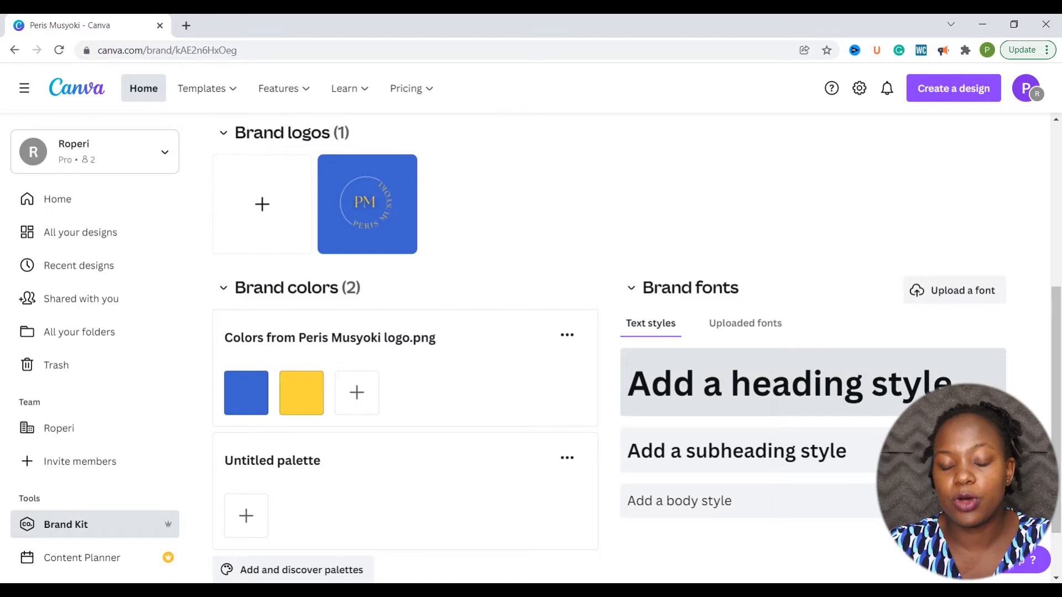
# Set the Brand Kit's heading style to the League Spartan font at size 80
pyautogui.moveTo(1058, 316); pyautogui.dragTo(1057, 339)
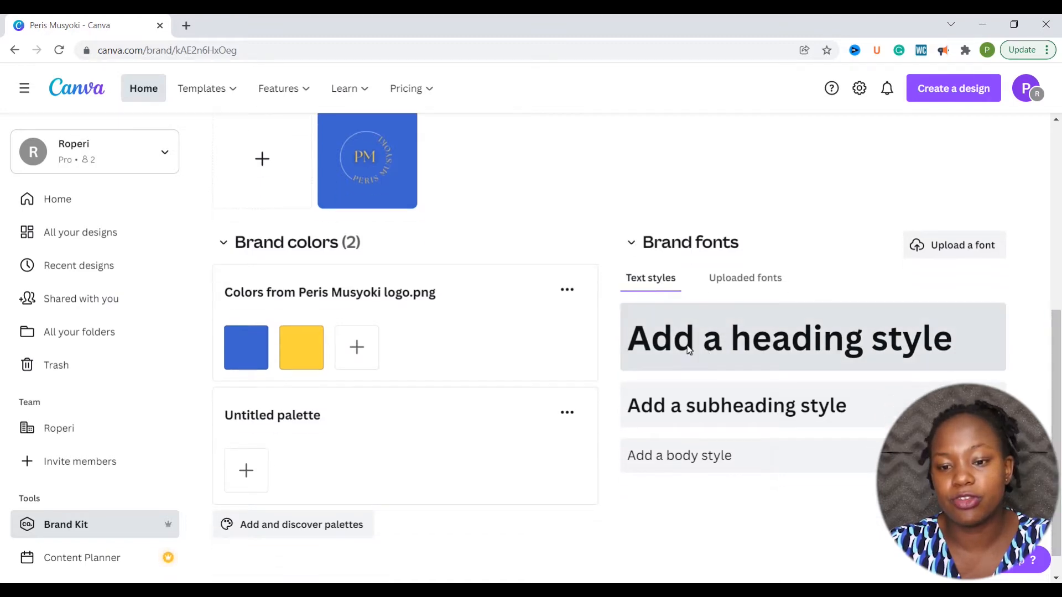
pyautogui.click(768, 326)
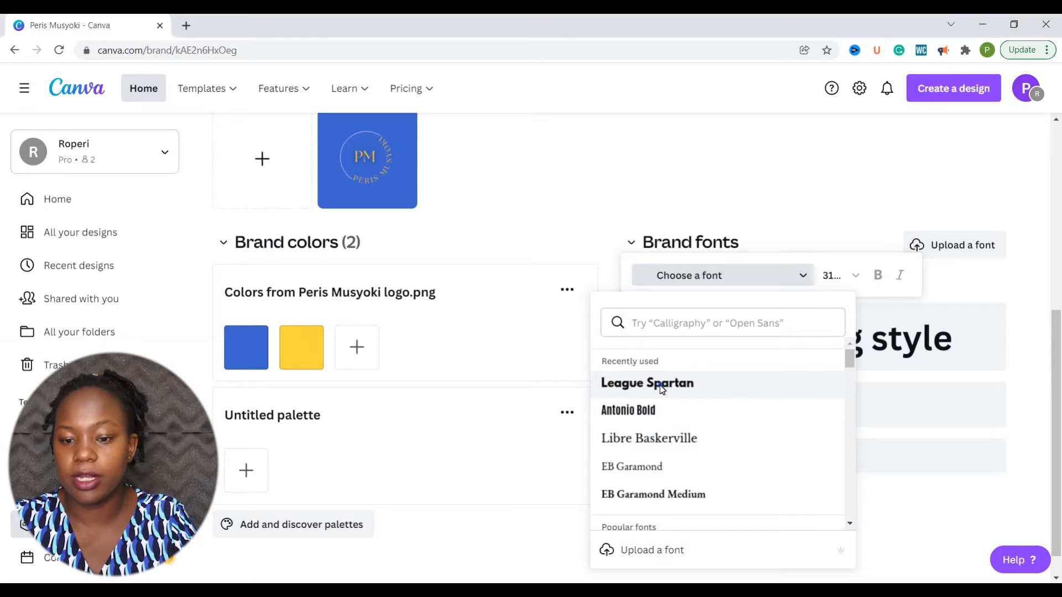
pyautogui.click(661, 387)
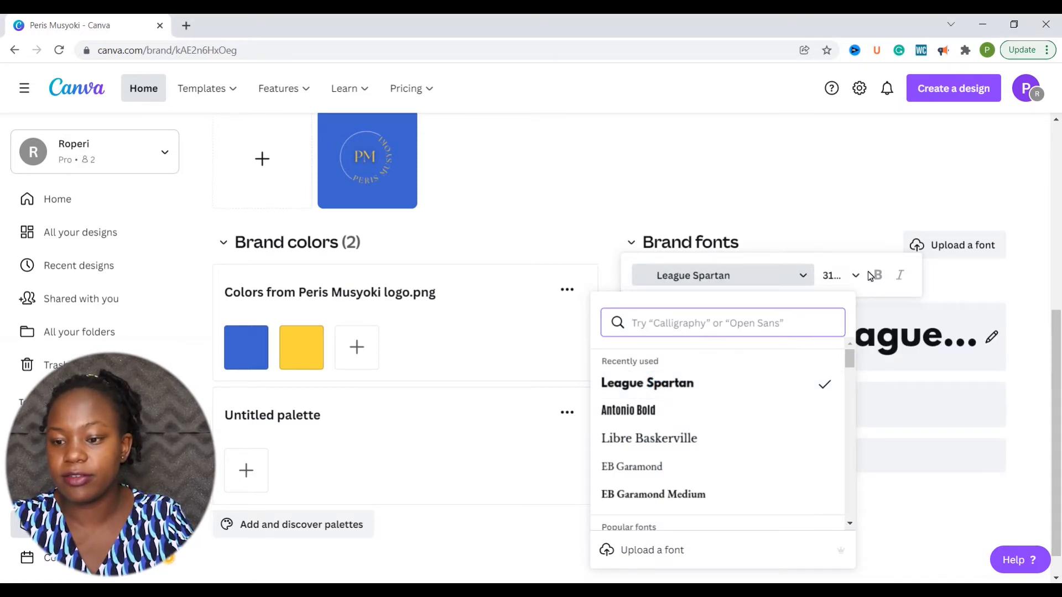
pyautogui.click(980, 299)
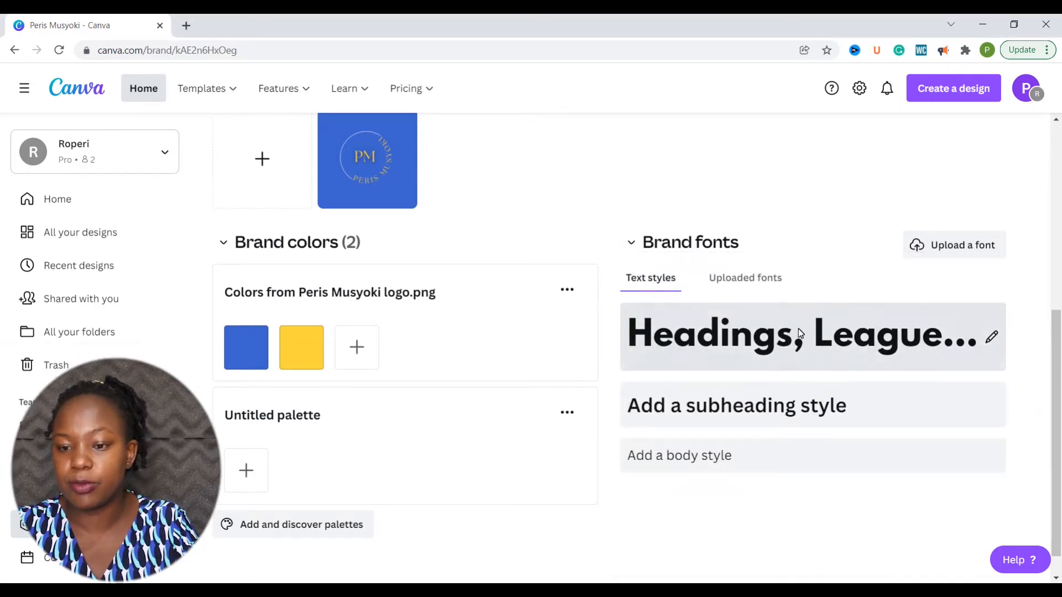
pyautogui.click(994, 336)
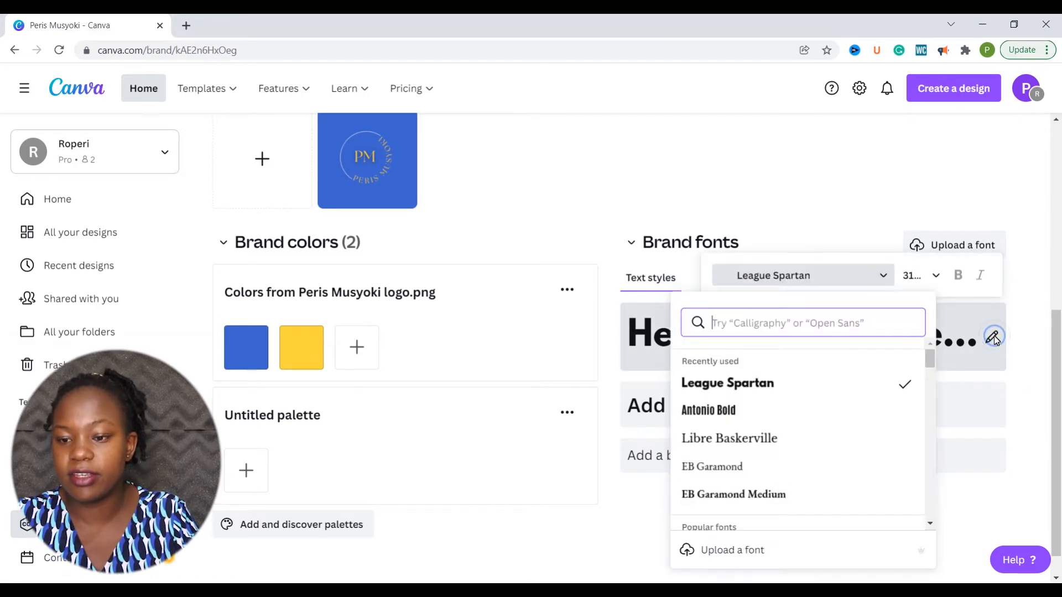
pyautogui.click(927, 276)
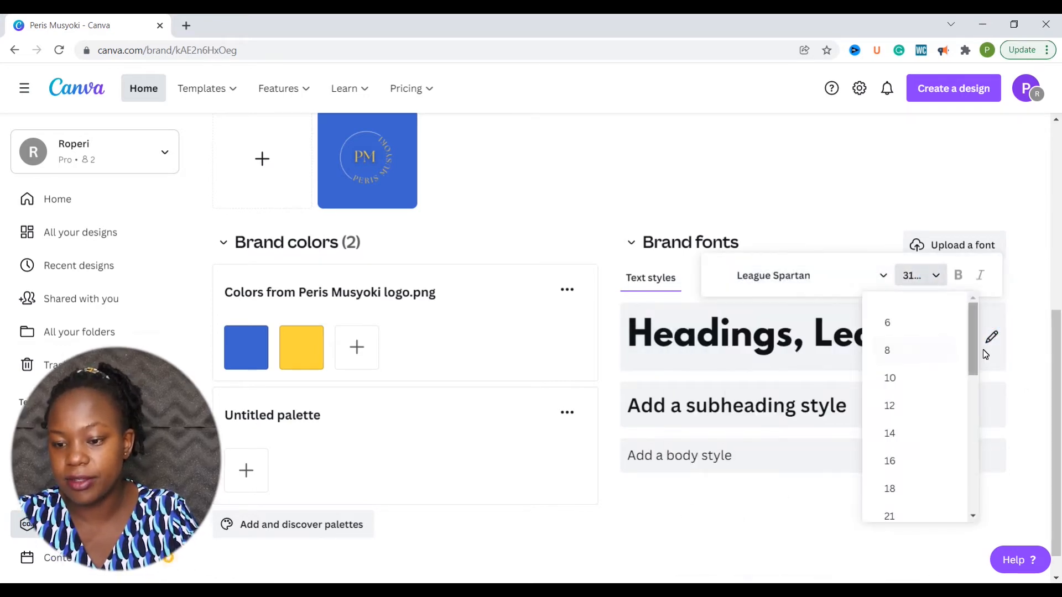
pyautogui.moveTo(974, 353); pyautogui.dragTo(992, 501)
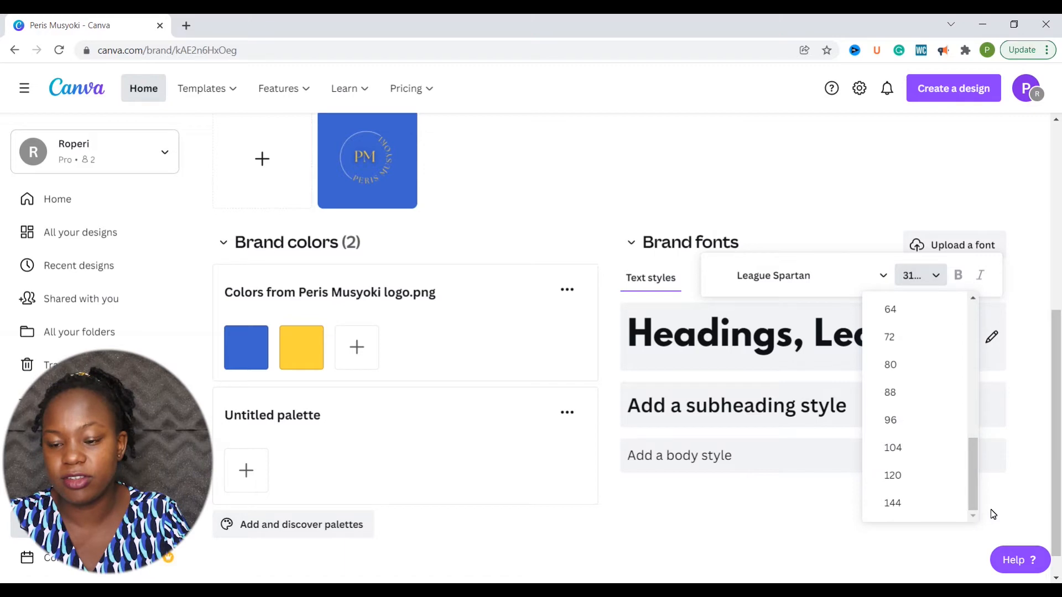
pyautogui.click(896, 367)
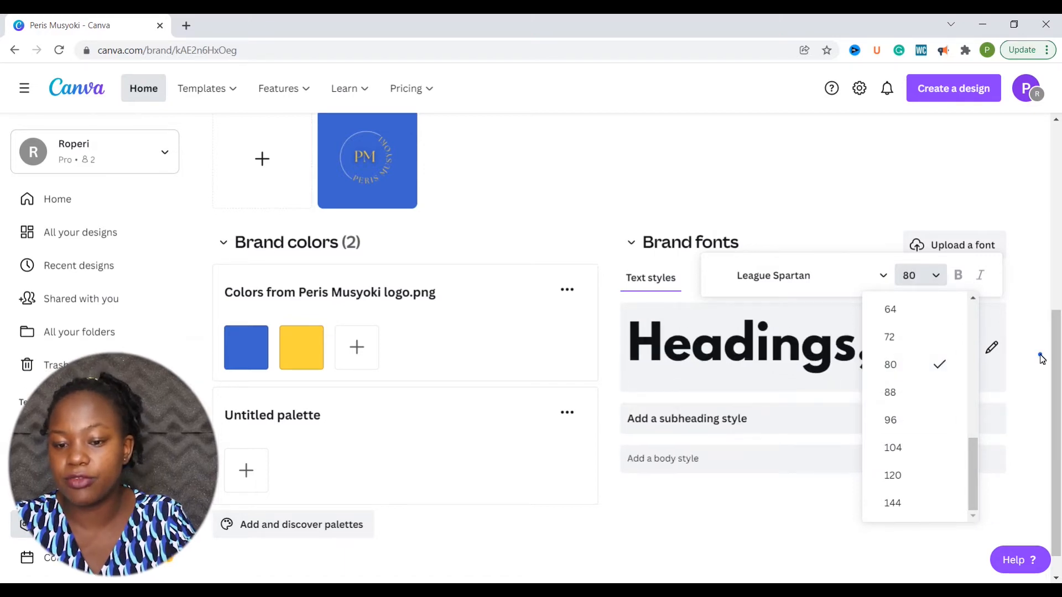
# Set the Brand Kit's subheading style to the Libre Baskerville font at size 56
pyautogui.click(720, 424)
pyautogui.click(720, 424)
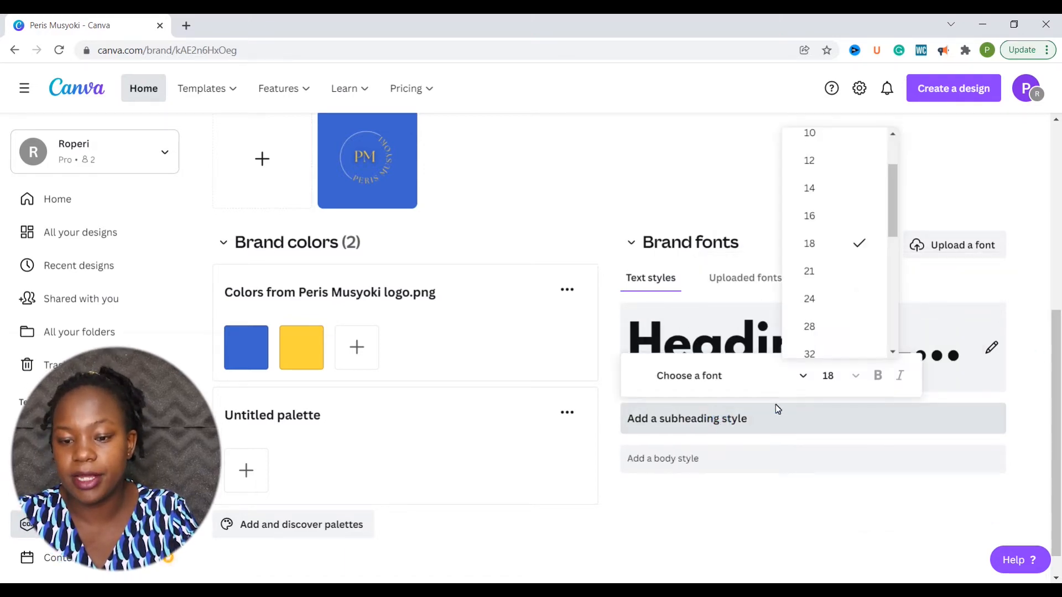
pyautogui.click(803, 375)
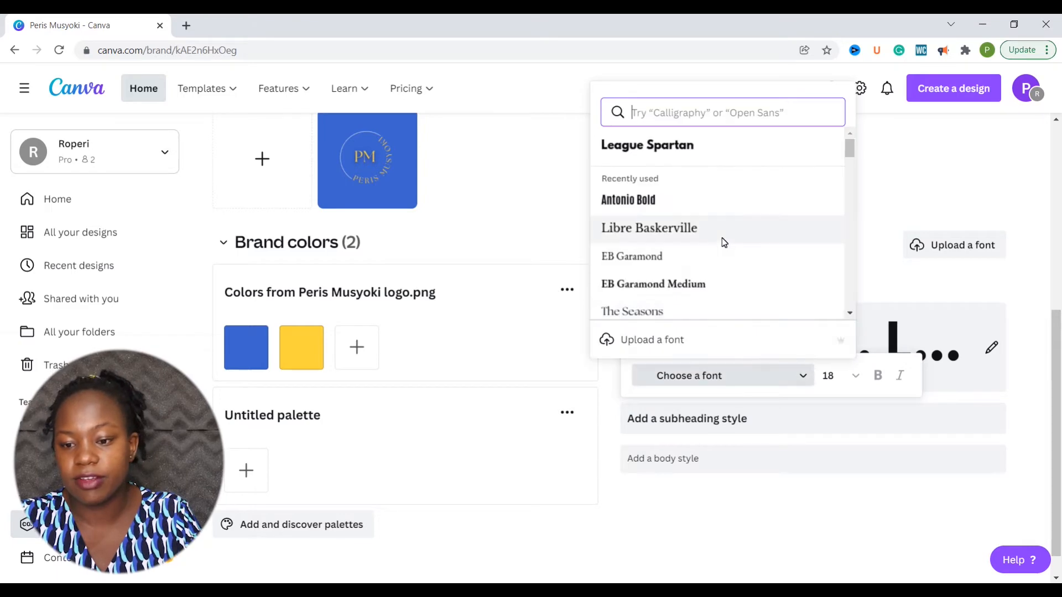
pyautogui.click(686, 229)
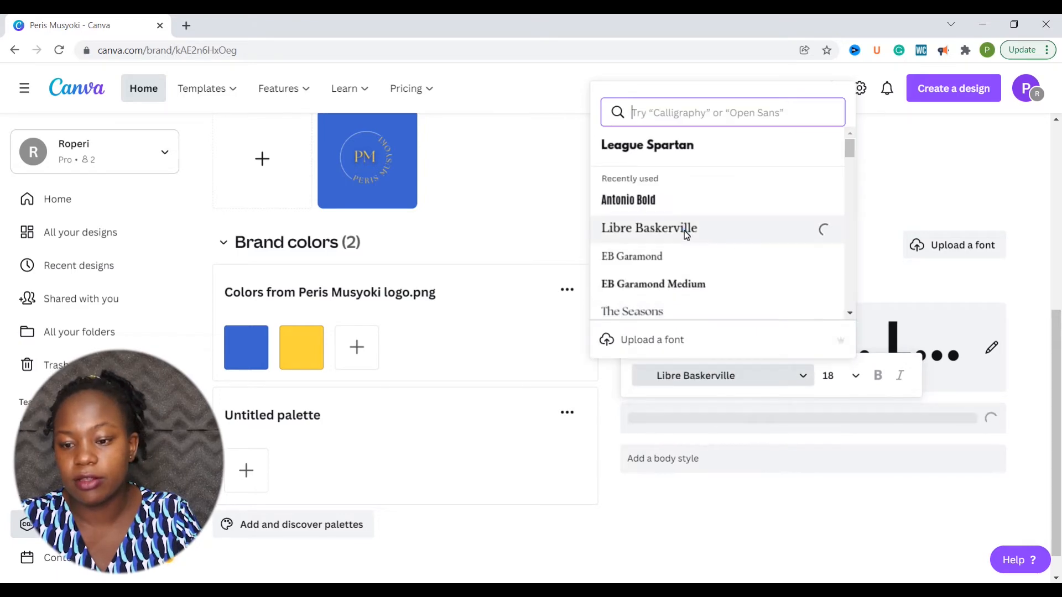
pyautogui.click(855, 378)
pyautogui.click(856, 378)
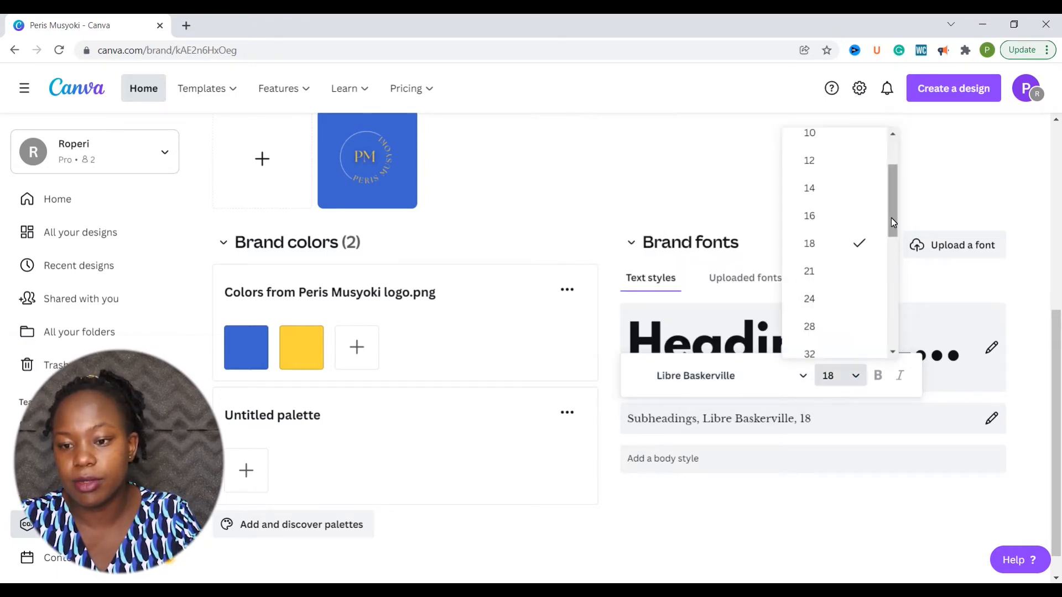
pyautogui.scroll(-5, 890, 217)
pyautogui.click(809, 220)
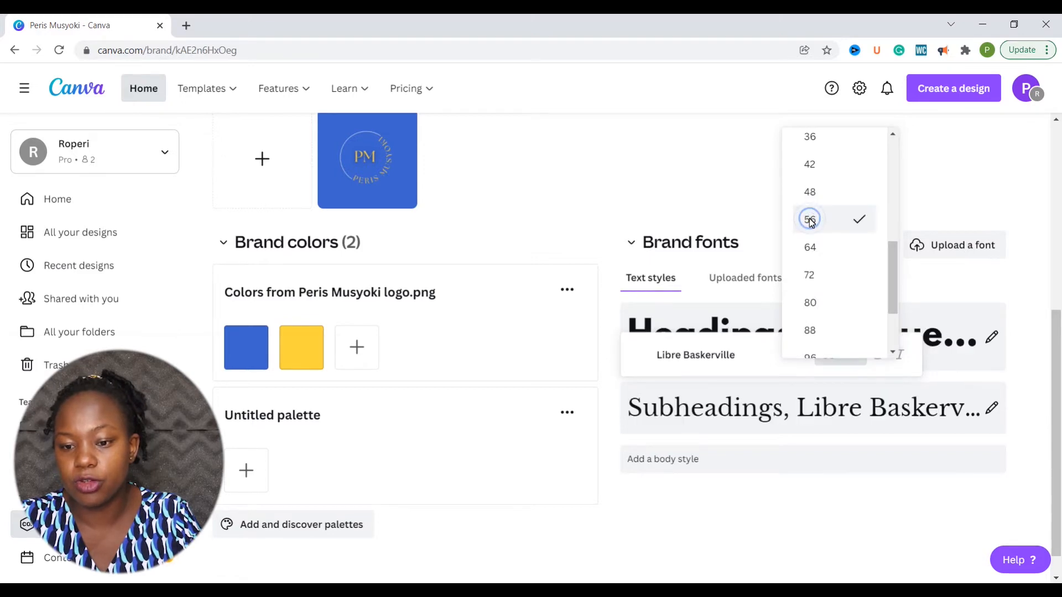
# Set the Brand Kit's body style to the Libre Baskerville font at size 28
pyautogui.click(861, 459)
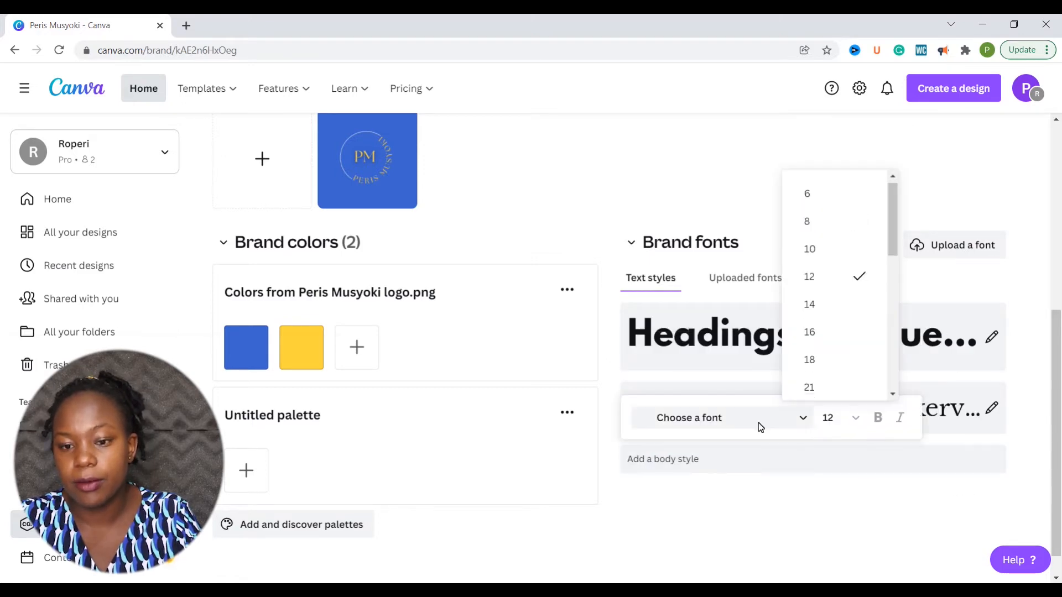
pyautogui.click(808, 420)
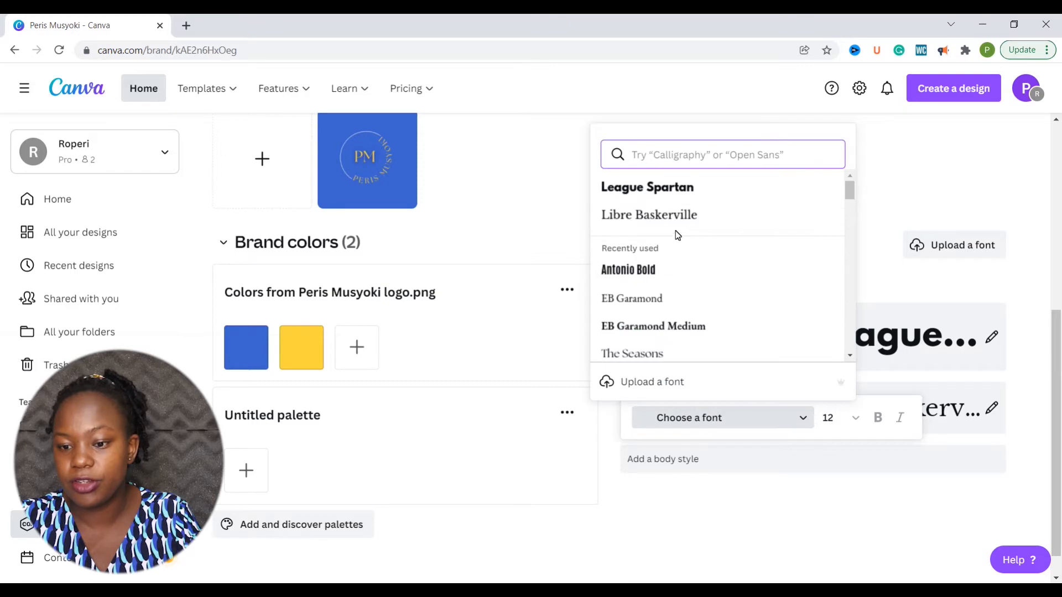
pyautogui.click(674, 214)
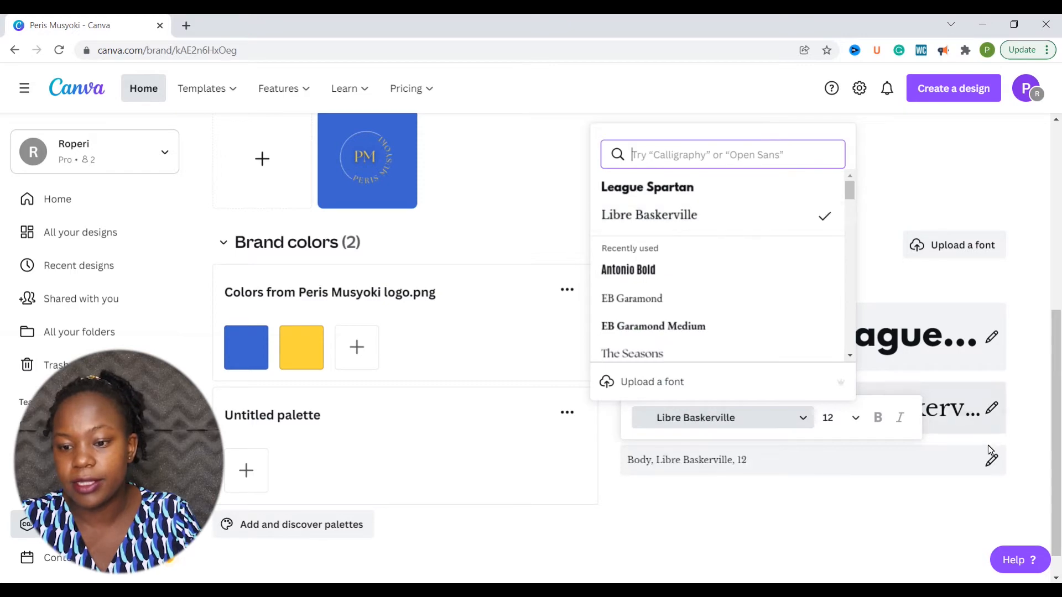
pyautogui.click(854, 420)
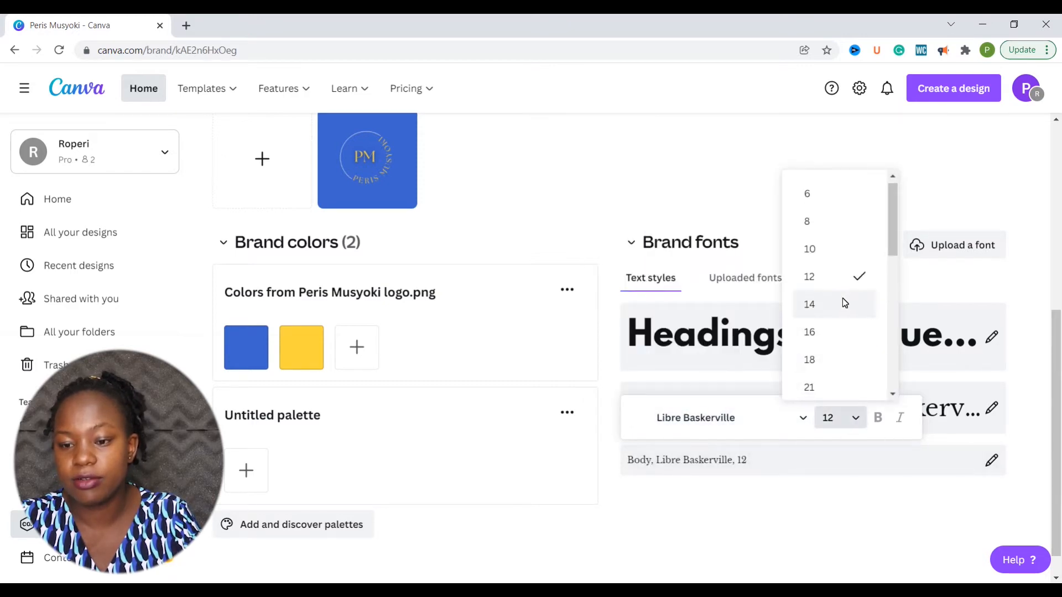
pyautogui.moveTo(891, 241); pyautogui.dragTo(898, 313)
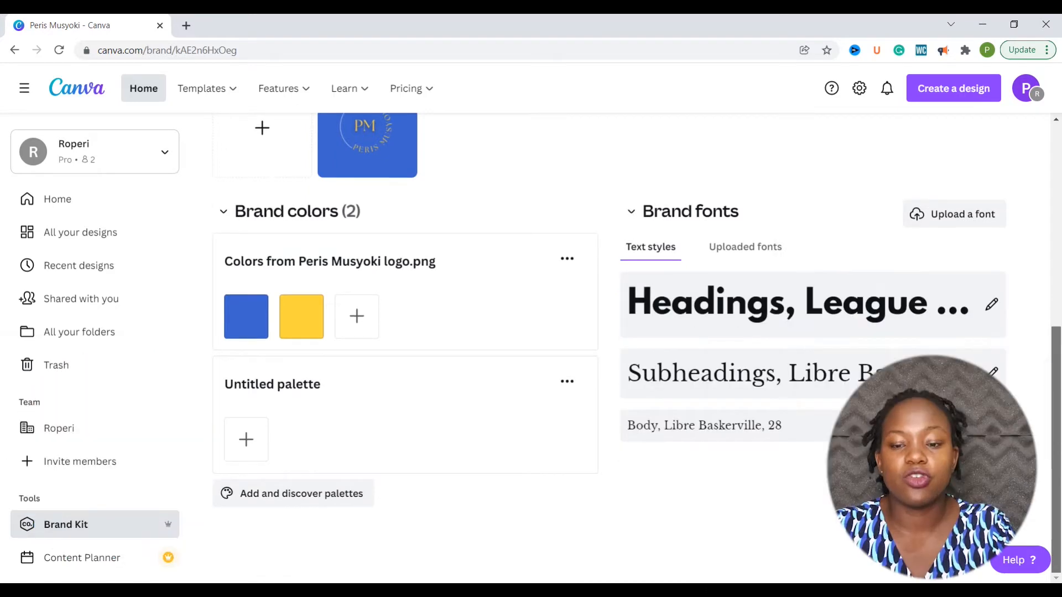
pyautogui.moveTo(1058, 402)
pyautogui.mouseDown()
pyautogui.moveTo(1058, 275)
pyautogui.moveTo(1060, 402)
pyautogui.mouseUp()
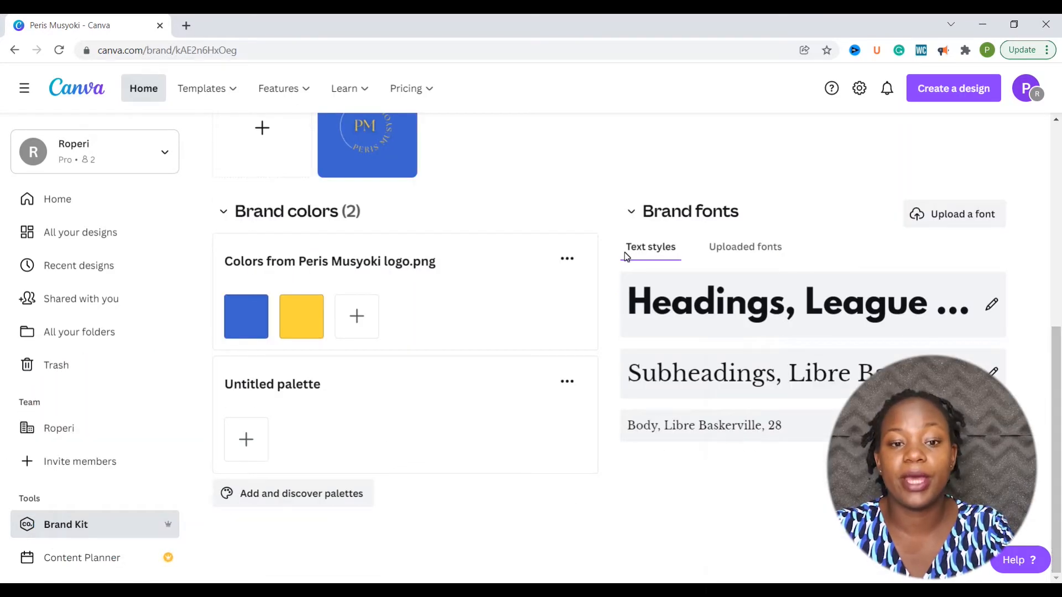
# Open the font combinations guide among Canva's Learn resources and examine the League Spartan and Libre Baskerville pairing
pyautogui.click(366, 90)
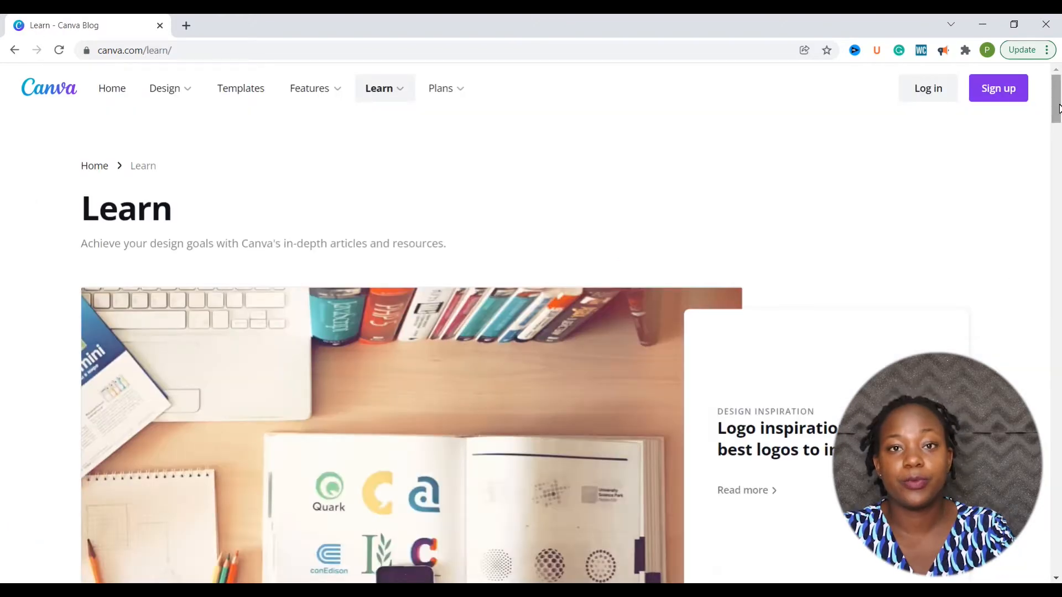
pyautogui.scroll(-1, 1059, 114)
pyautogui.moveTo(1058, 116); pyautogui.dragTo(1058, 564)
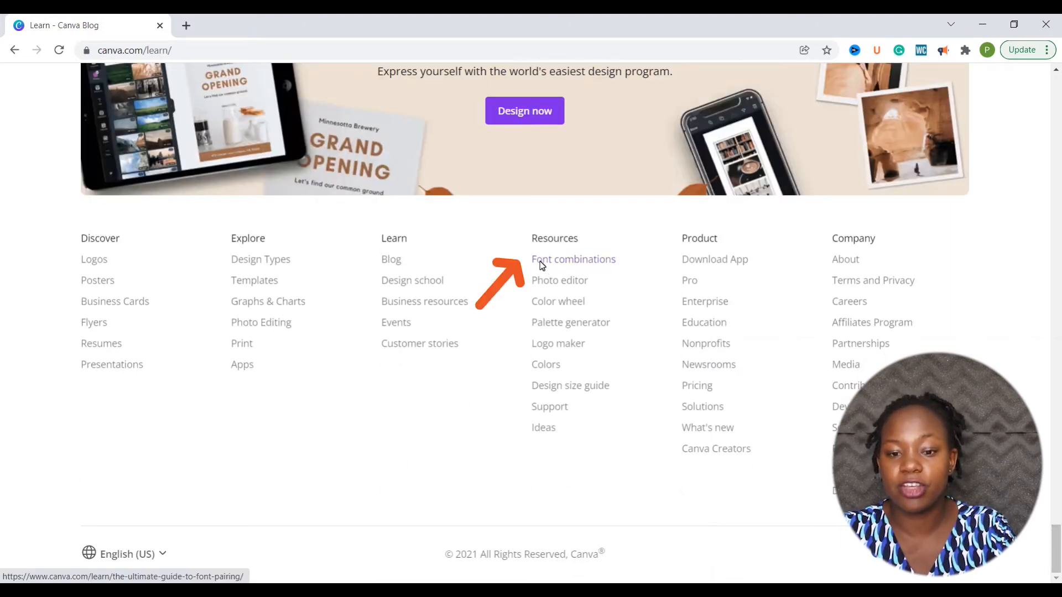
pyautogui.click(569, 263)
pyautogui.moveTo(1056, 77); pyautogui.dragTo(1058, 97)
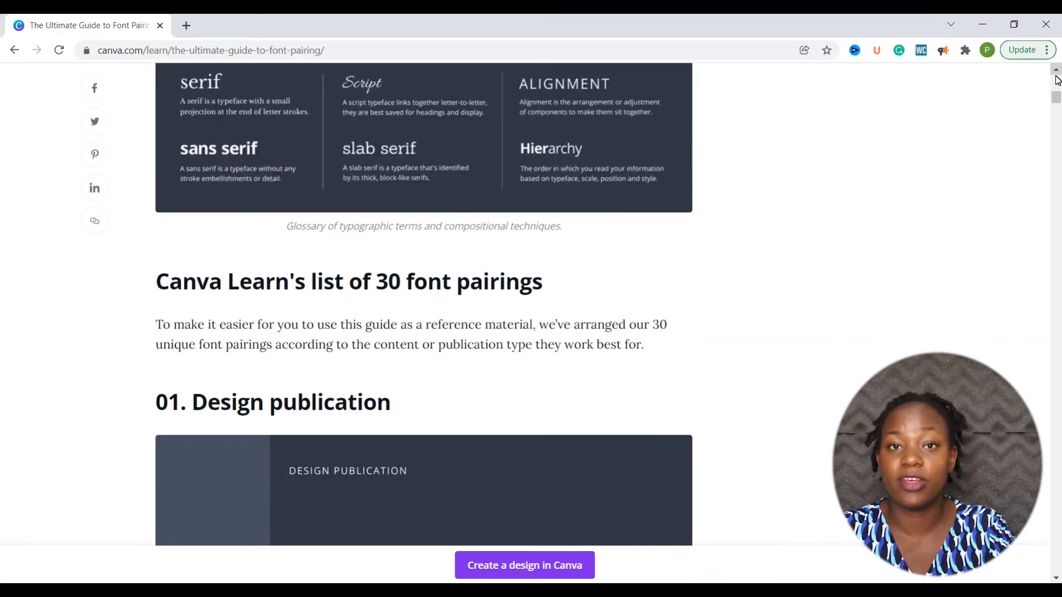
pyautogui.moveTo(1058, 100)
pyautogui.mouseDown()
pyautogui.moveTo(1058, 116)
pyautogui.moveTo(1058, 105)
pyautogui.mouseUp()
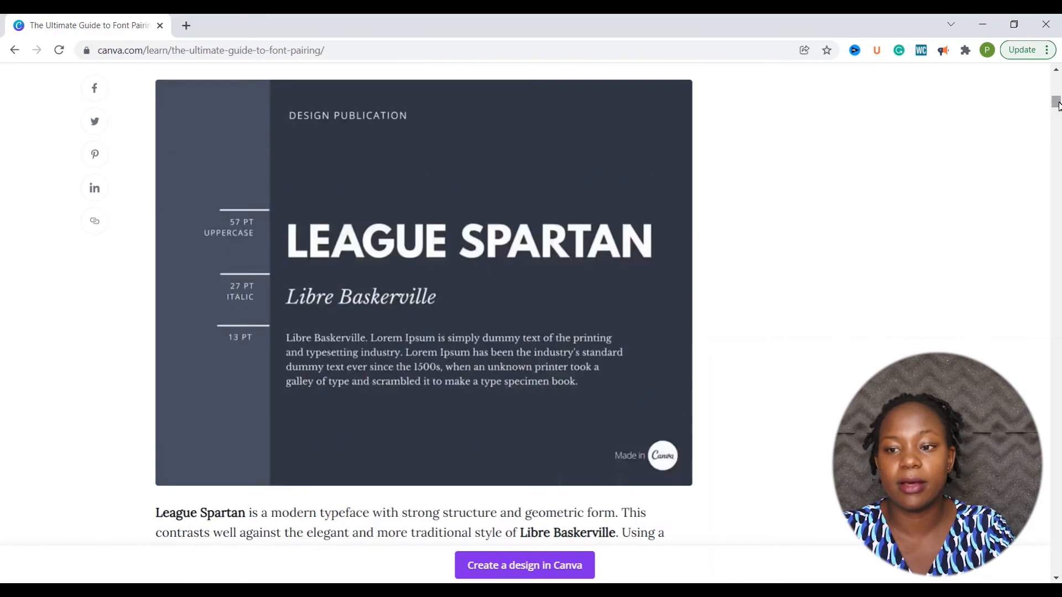
pyautogui.moveTo(1057, 101); pyautogui.dragTo(1058, 102)
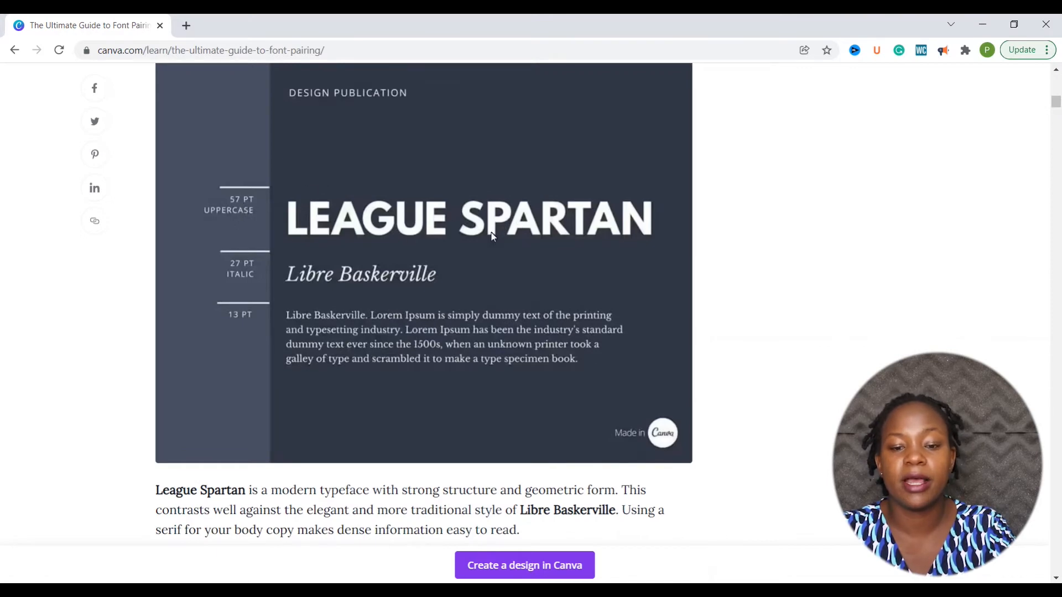
# Return to the home page and view the January 2022 calendar in the Content Planner
pyautogui.click(121, 97)
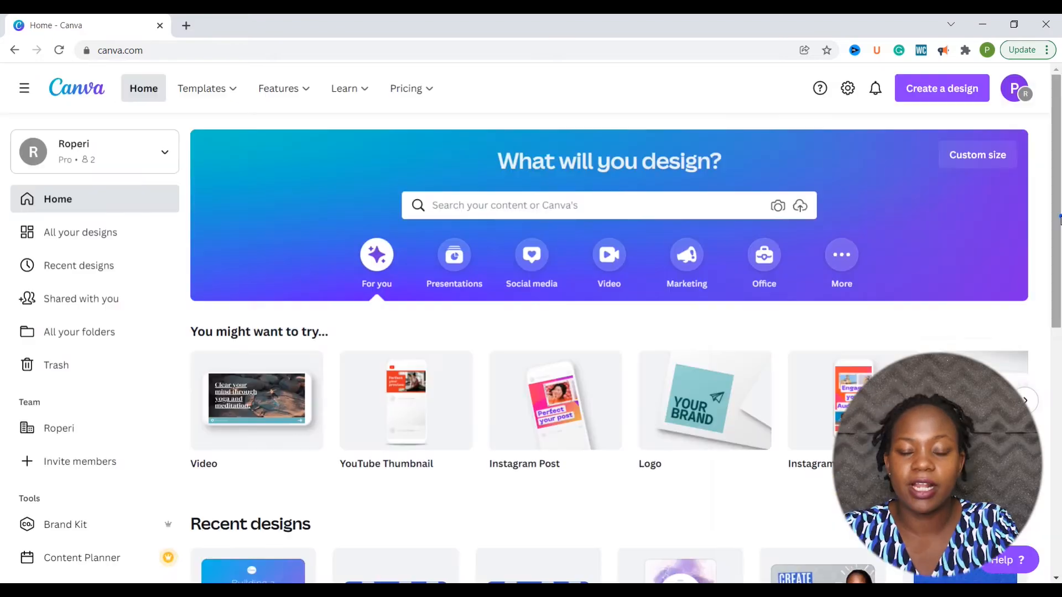
pyautogui.moveTo(1060, 197)
pyautogui.mouseDown()
pyautogui.moveTo(1059, 216)
pyautogui.moveTo(1060, 198)
pyautogui.mouseUp()
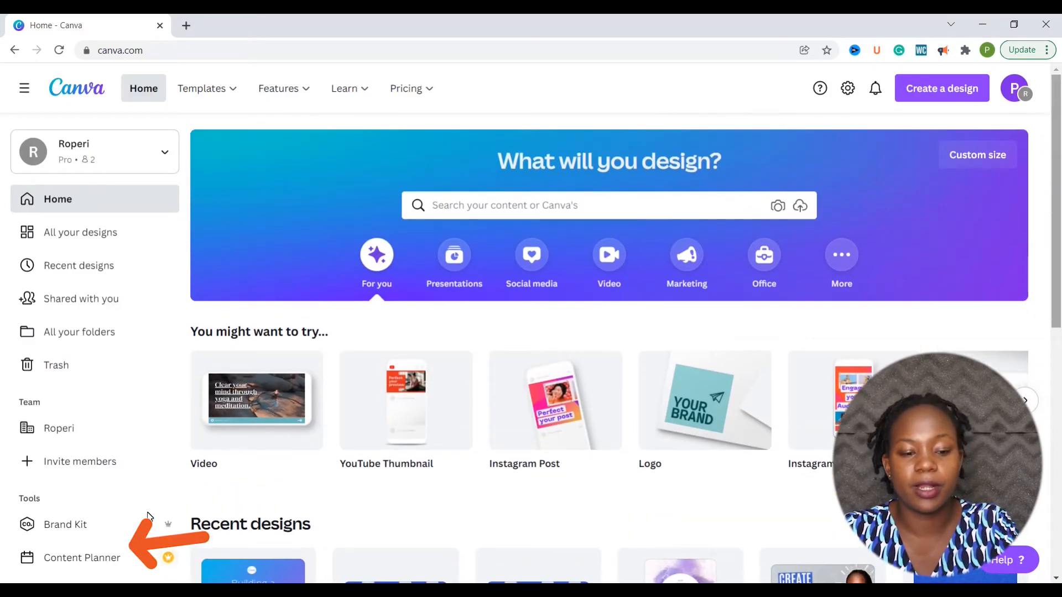
pyautogui.click(79, 561)
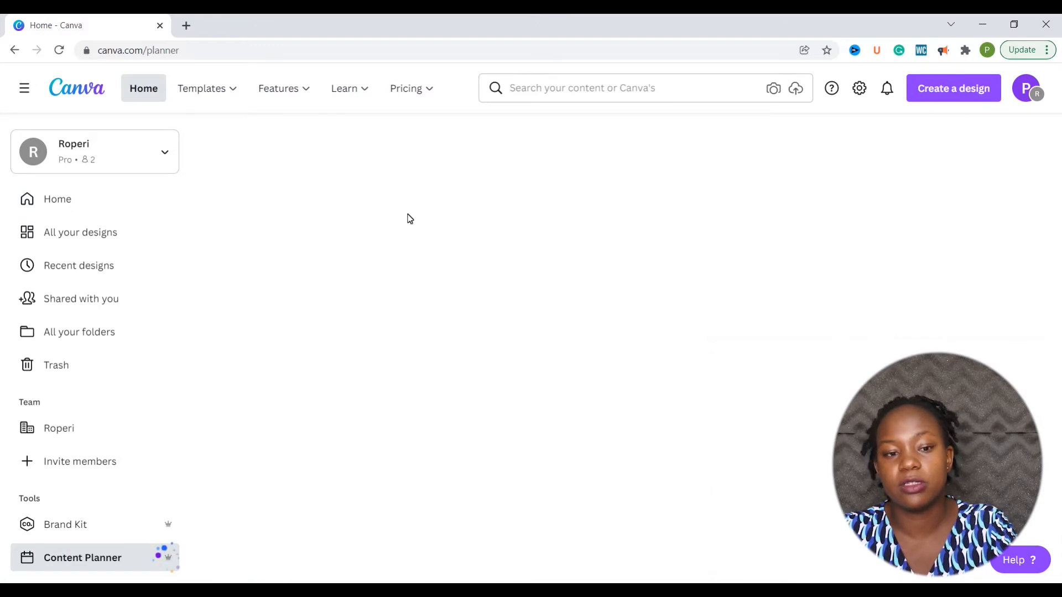
pyautogui.scroll(-1, 1059, 235)
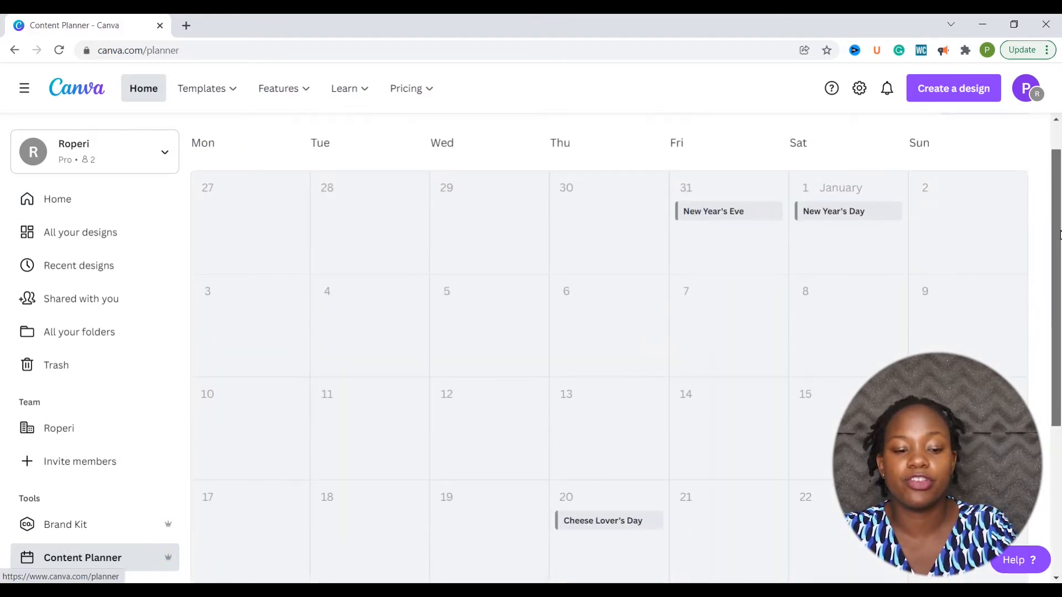
pyautogui.scroll(1, 1056, 233)
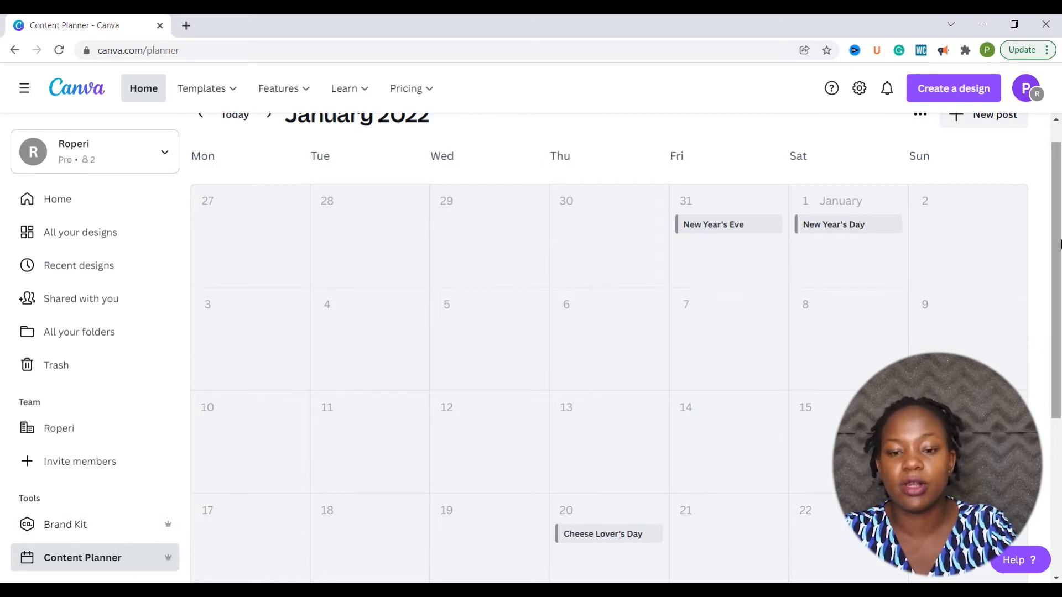
pyautogui.scroll(1, 1058, 233)
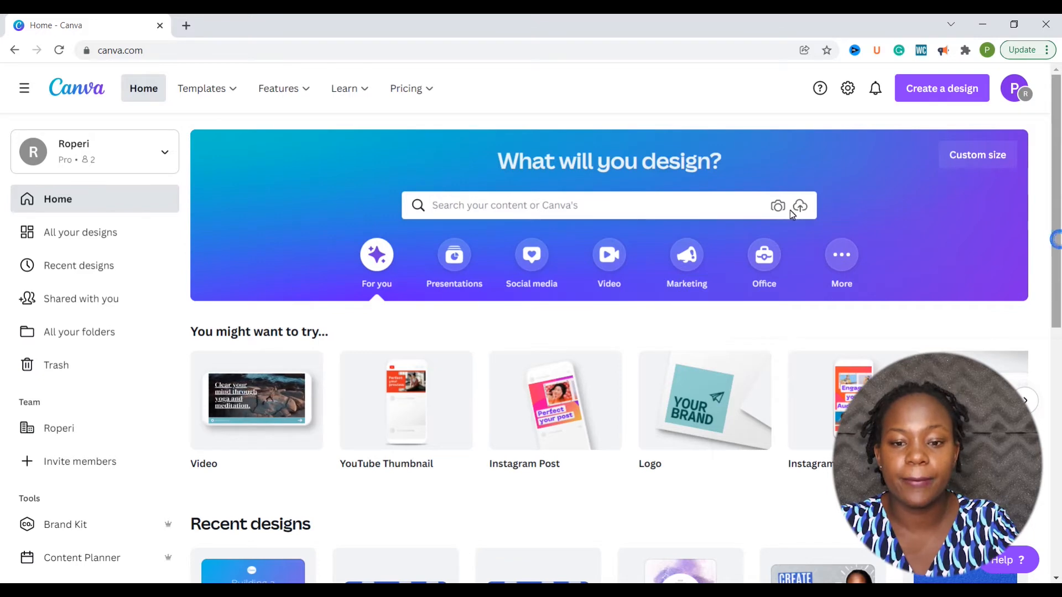
# Search the templates for "for sale" and look through the results and the category, style, theme and color filters
pyautogui.click(577, 207)
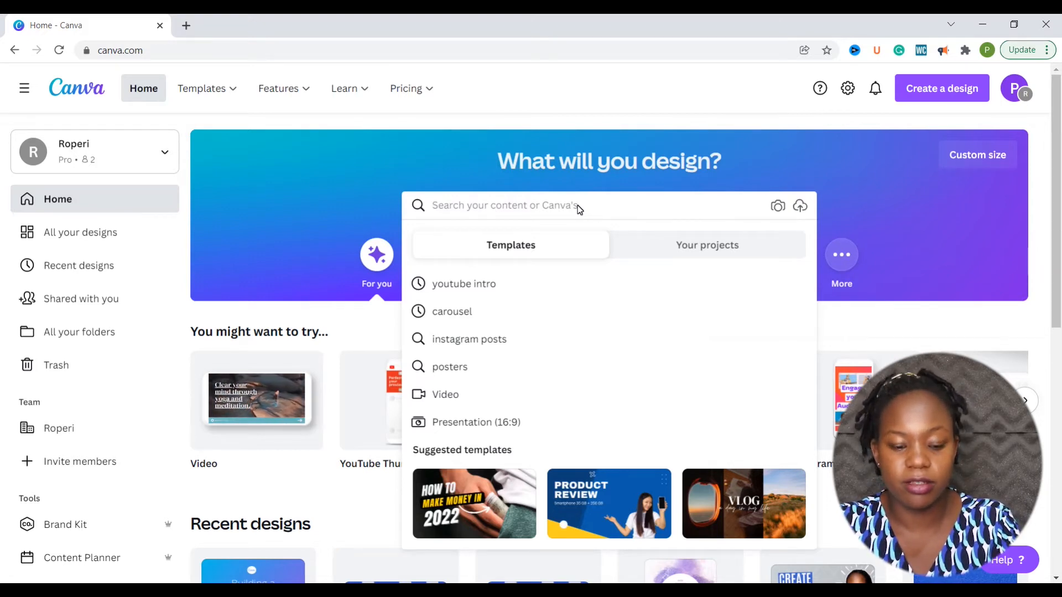
pyautogui.write('for sale')
pyautogui.press('Return')
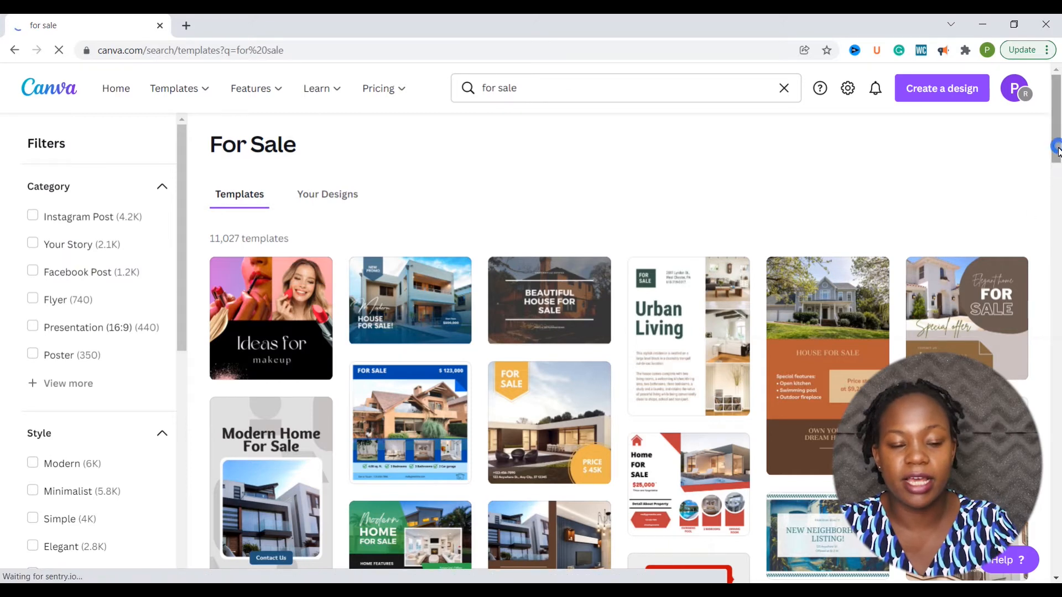
pyautogui.scroll(-3, 1050, 168)
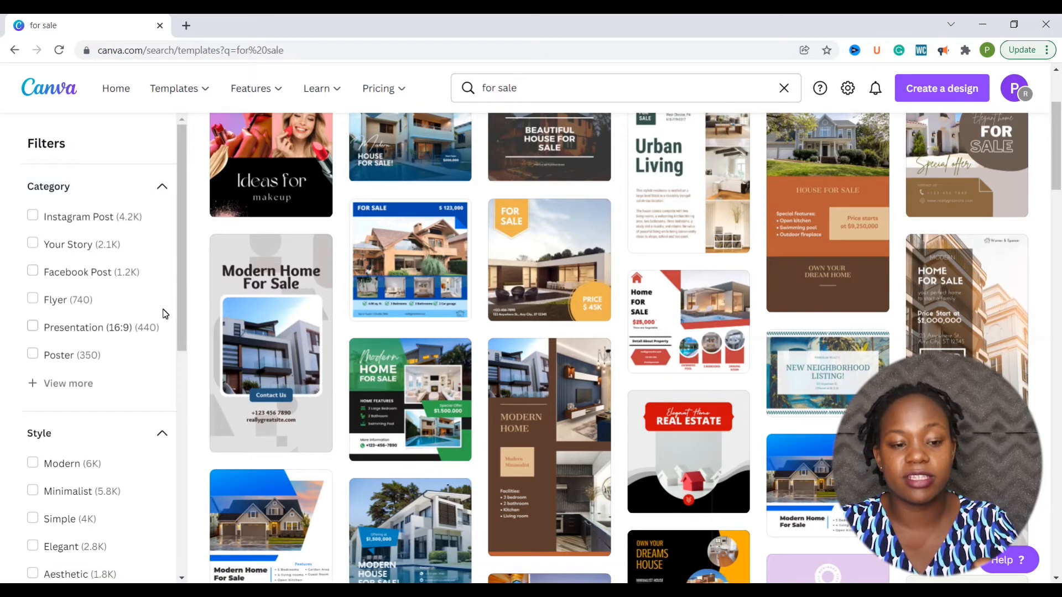
pyautogui.moveTo(184, 308); pyautogui.dragTo(177, 415)
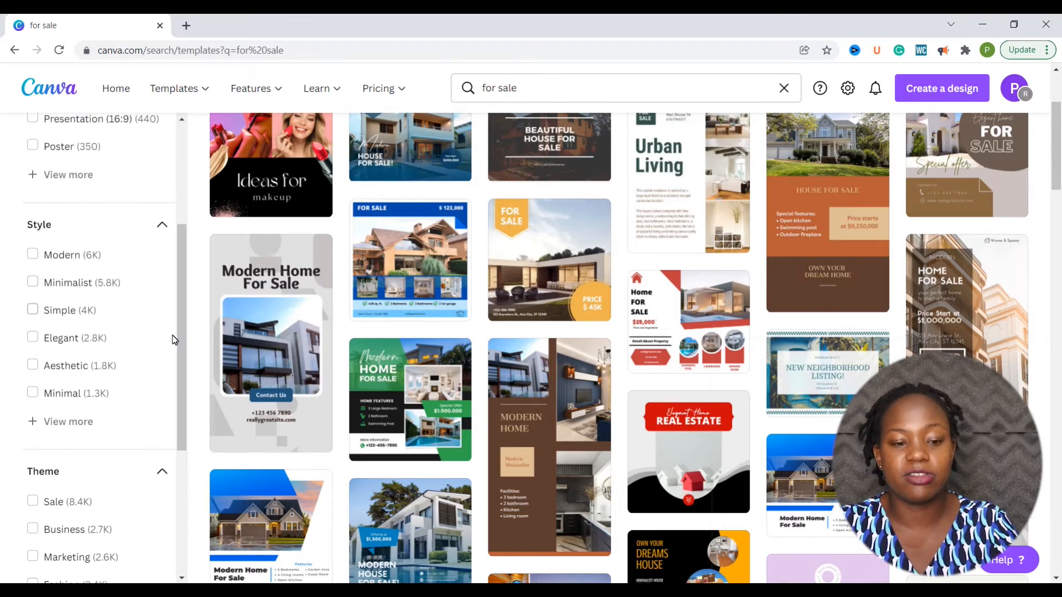
pyautogui.moveTo(183, 353); pyautogui.dragTo(177, 458)
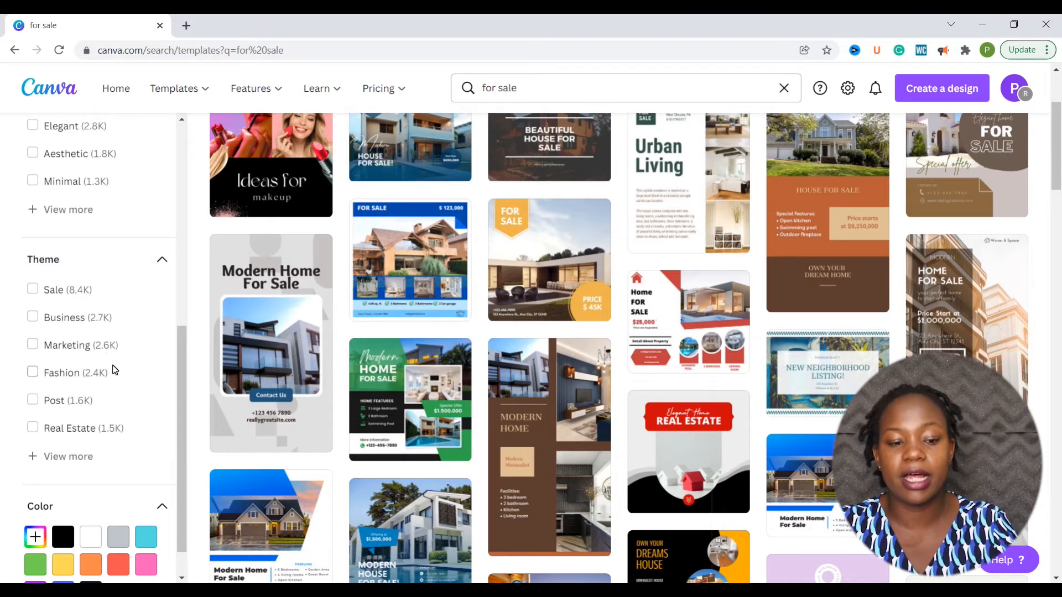
# Filter the "for sale" templates by the red color and look through the results
pyautogui.moveTo(180, 413); pyautogui.dragTo(180, 523)
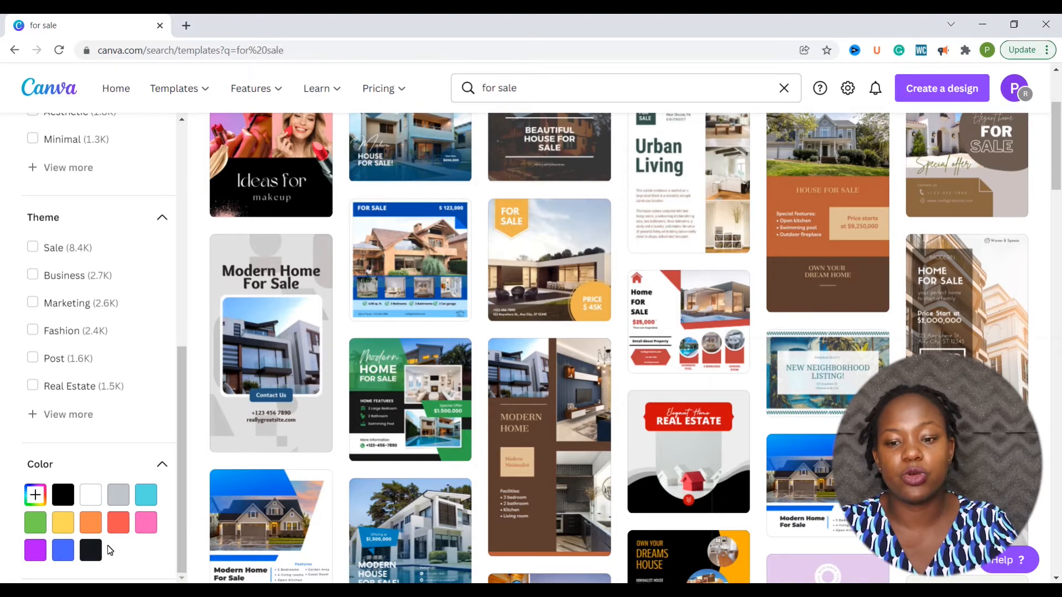
pyautogui.click(119, 531)
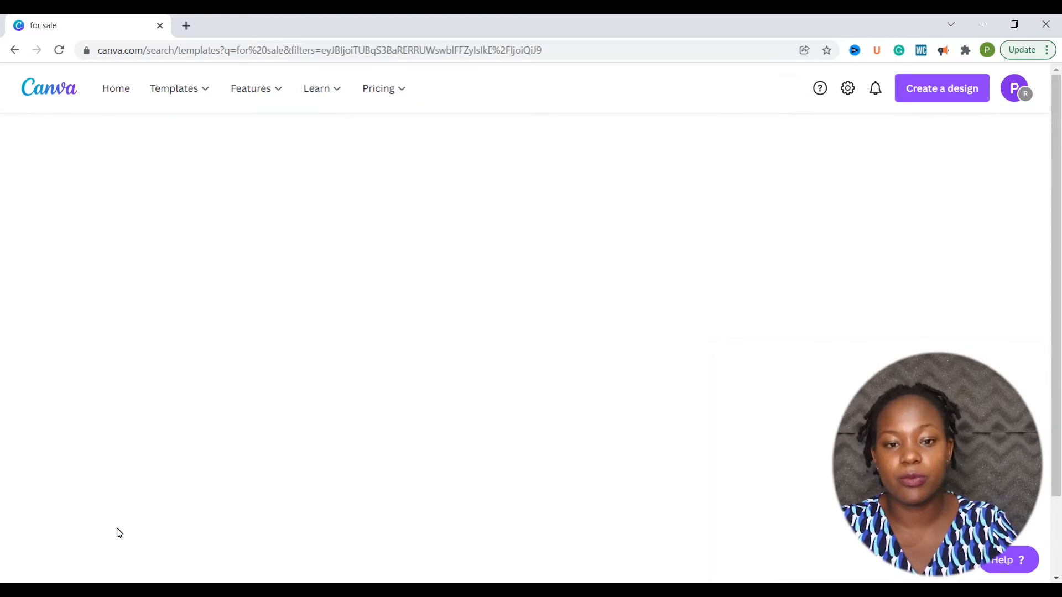
pyautogui.scroll(-1, 1043, 141)
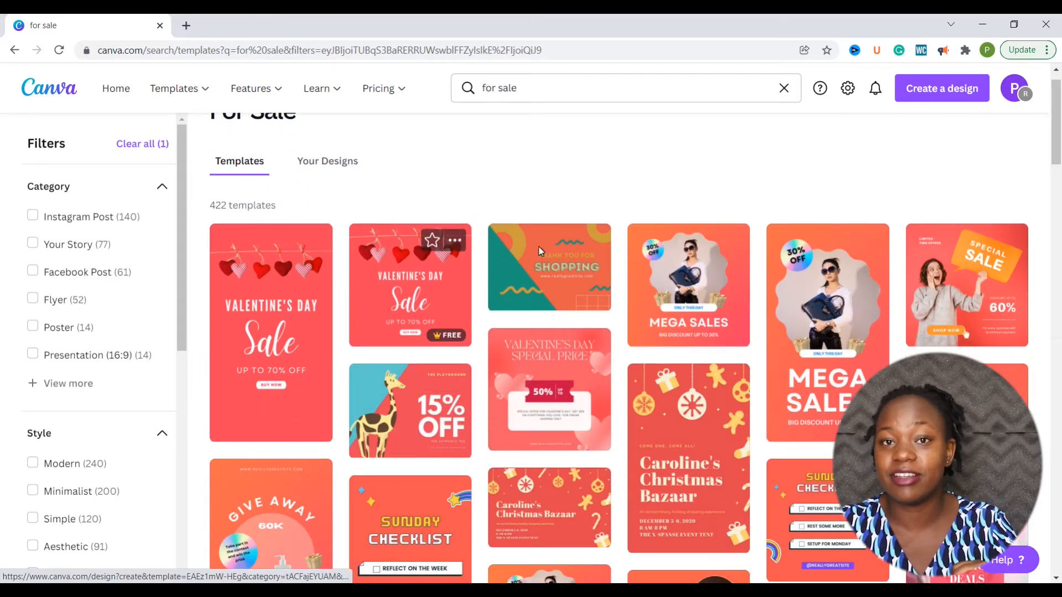
pyautogui.moveTo(1059, 144); pyautogui.dragTo(1058, 184)
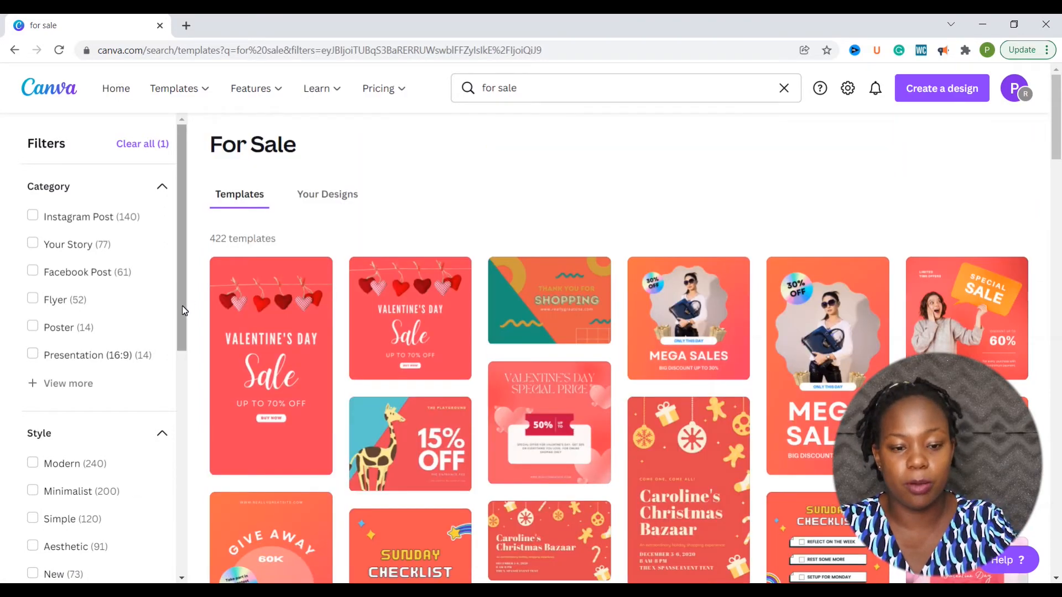
# Change the template color filter to blue and look through the matching "for sale" designs
pyautogui.moveTo(182, 308); pyautogui.dragTo(185, 532)
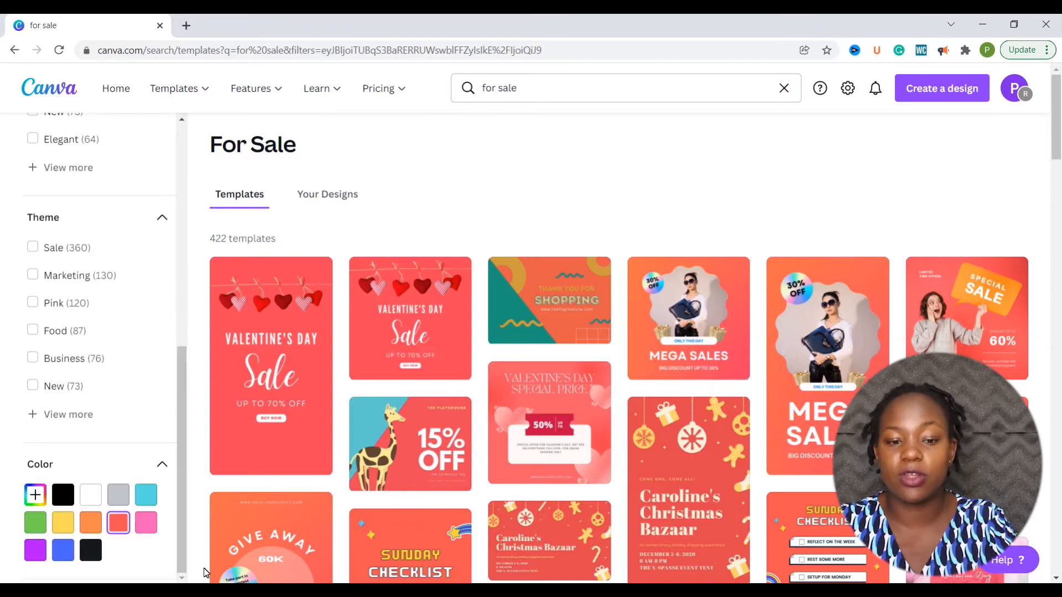
pyautogui.click(63, 550)
pyautogui.moveTo(1059, 140)
pyautogui.mouseDown()
pyautogui.moveTo(1059, 176)
pyautogui.moveTo(1060, 149)
pyautogui.mouseUp()
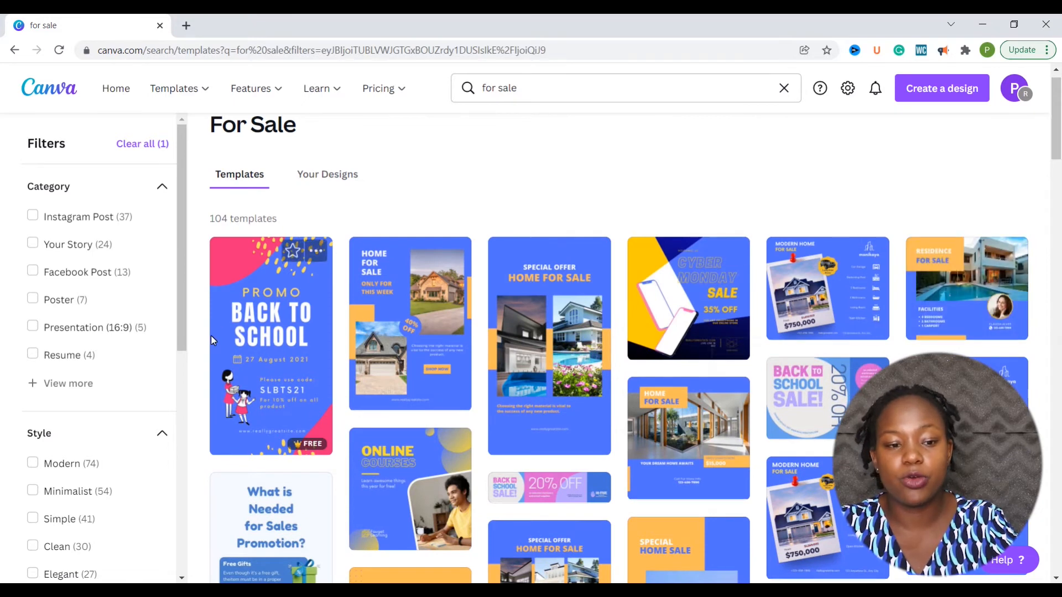
pyautogui.scroll(-1, 183, 335)
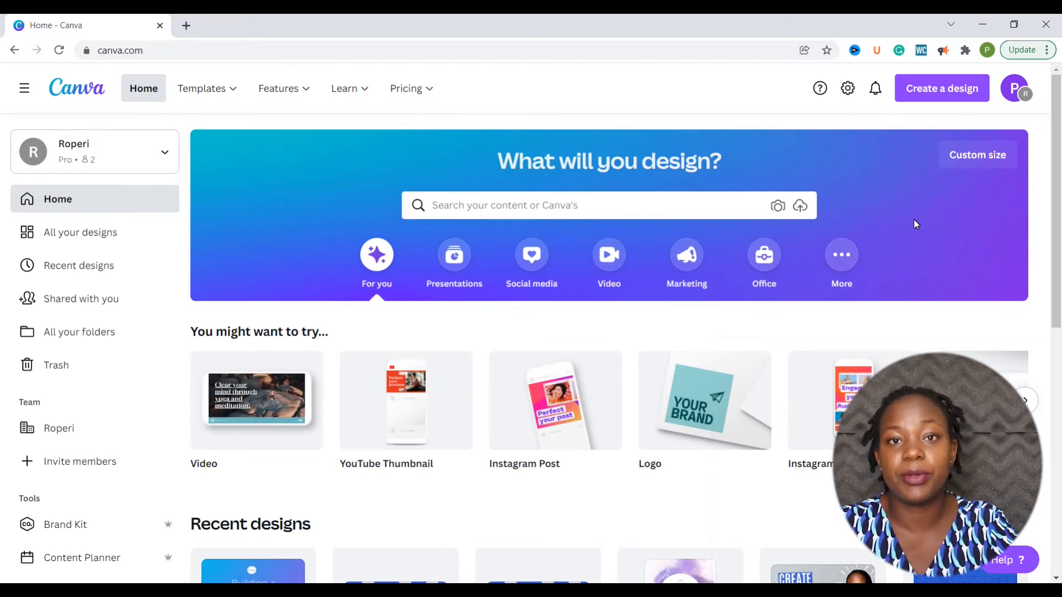
# Search the design types for "instagram post" and create a new Easter Instagram Post design
pyautogui.click(927, 86)
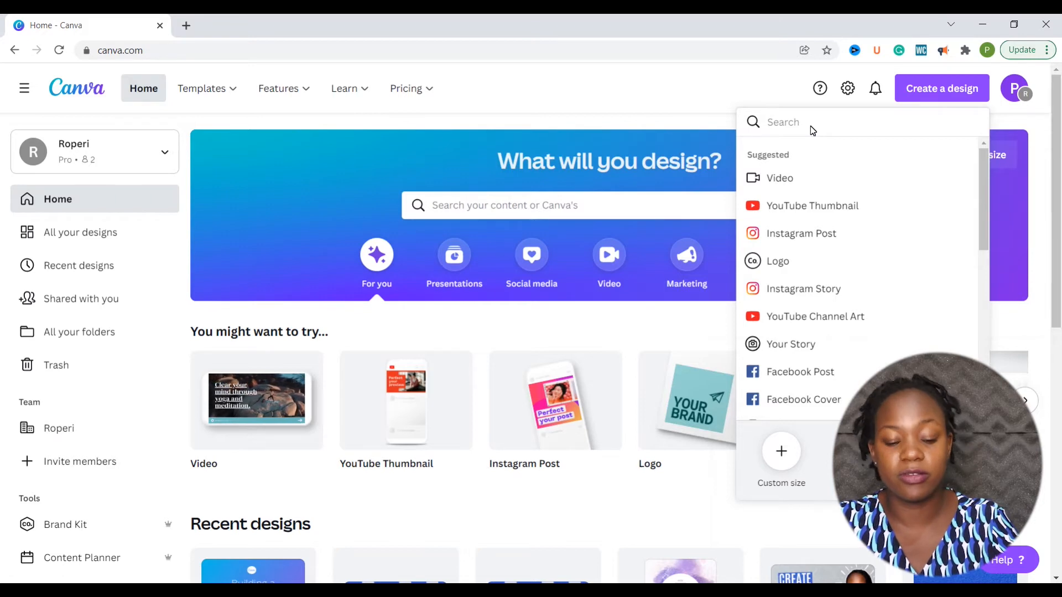
pyautogui.write('instagram post')
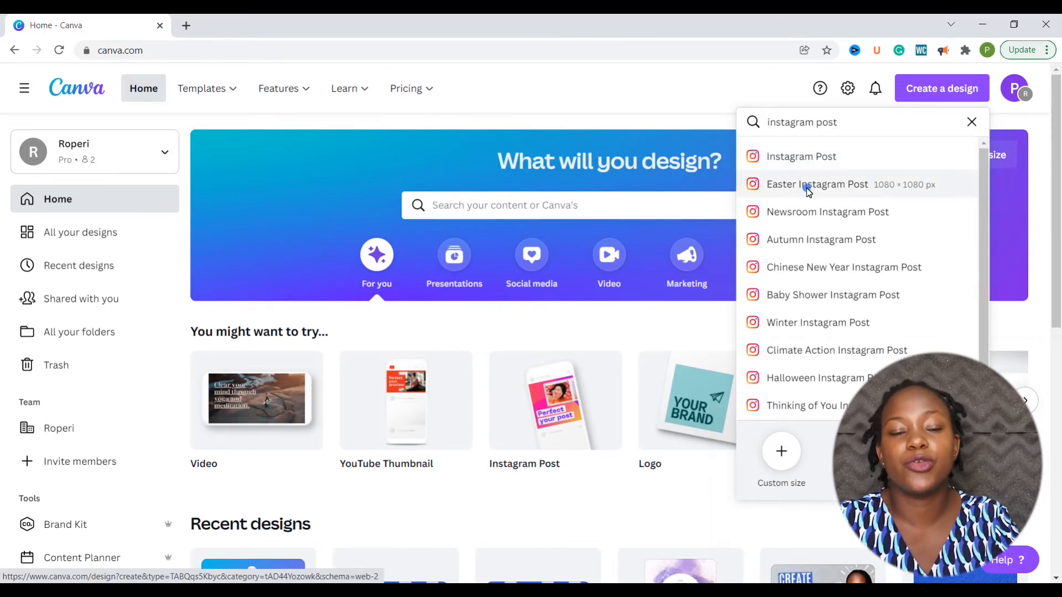
pyautogui.click(807, 186)
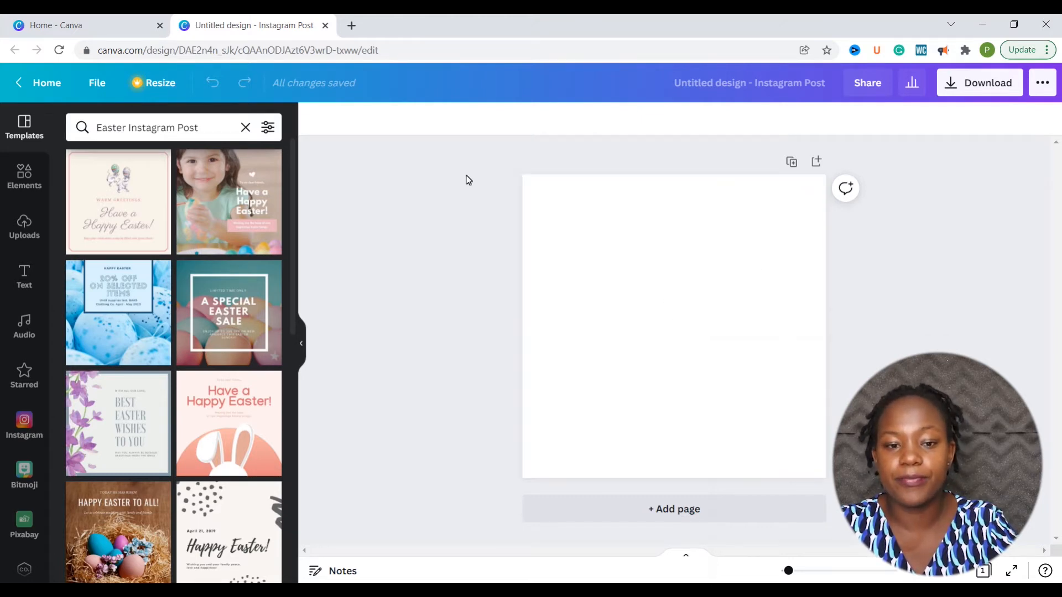
# Browse the Easter templates and apply the free pink "Have a Happy Easter!" template to the blank page
pyautogui.click(623, 264)
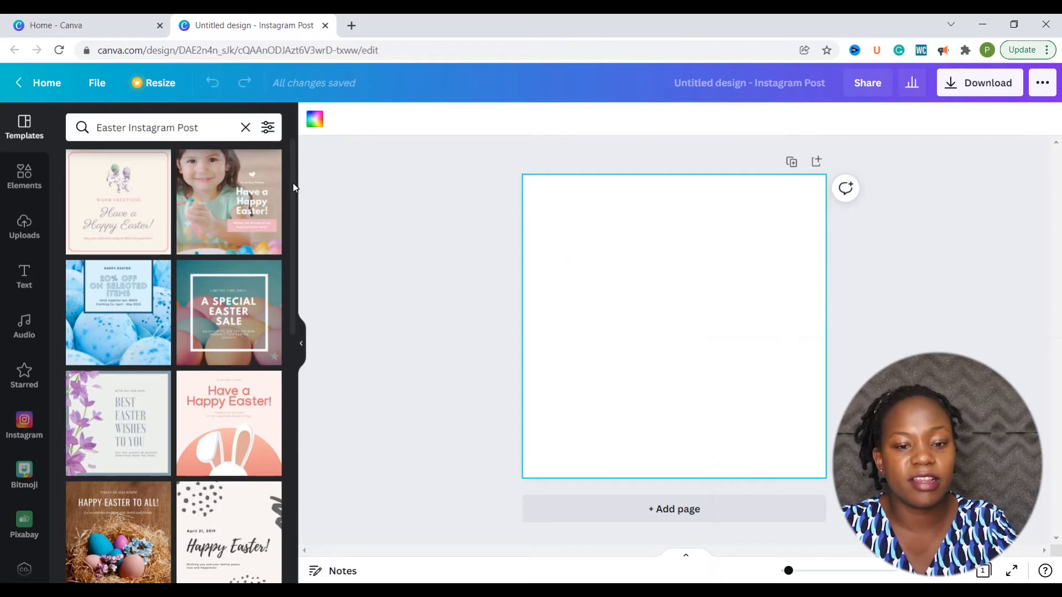
pyautogui.moveTo(295, 171); pyautogui.dragTo(298, 483)
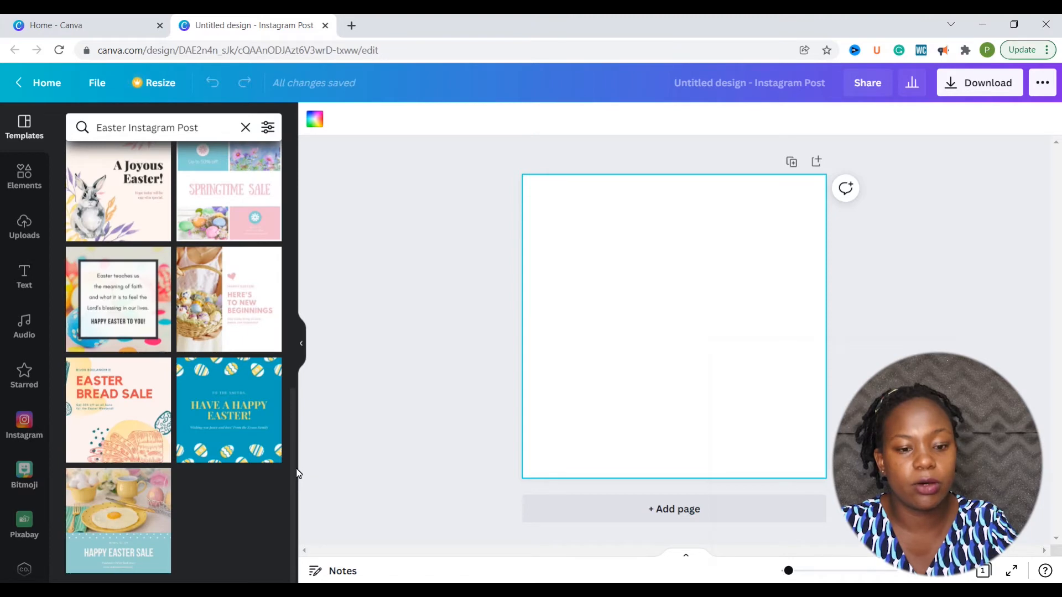
pyautogui.scroll(5, 290, 435)
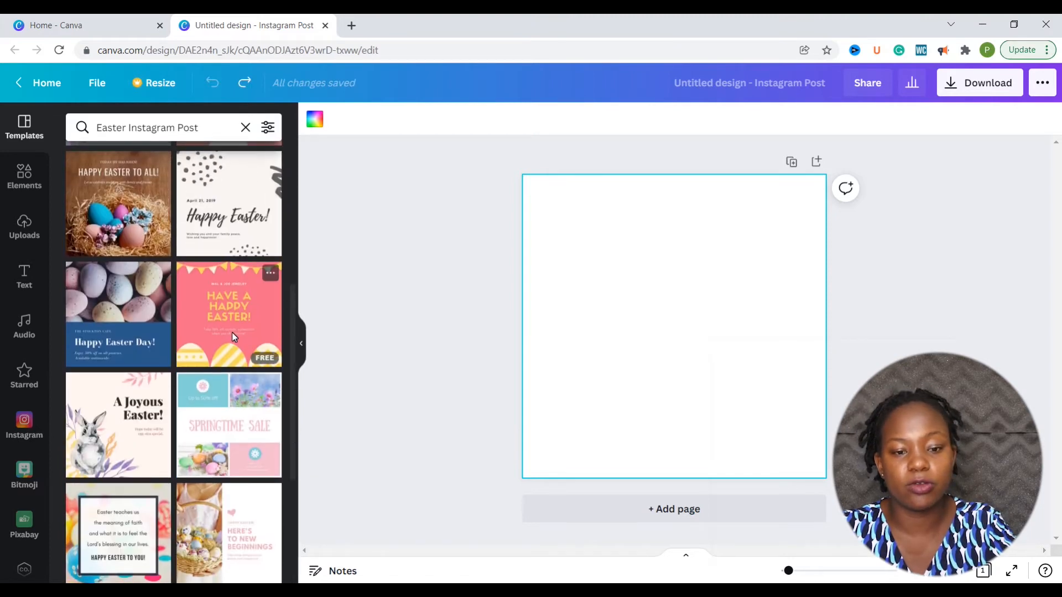
pyautogui.click(255, 363)
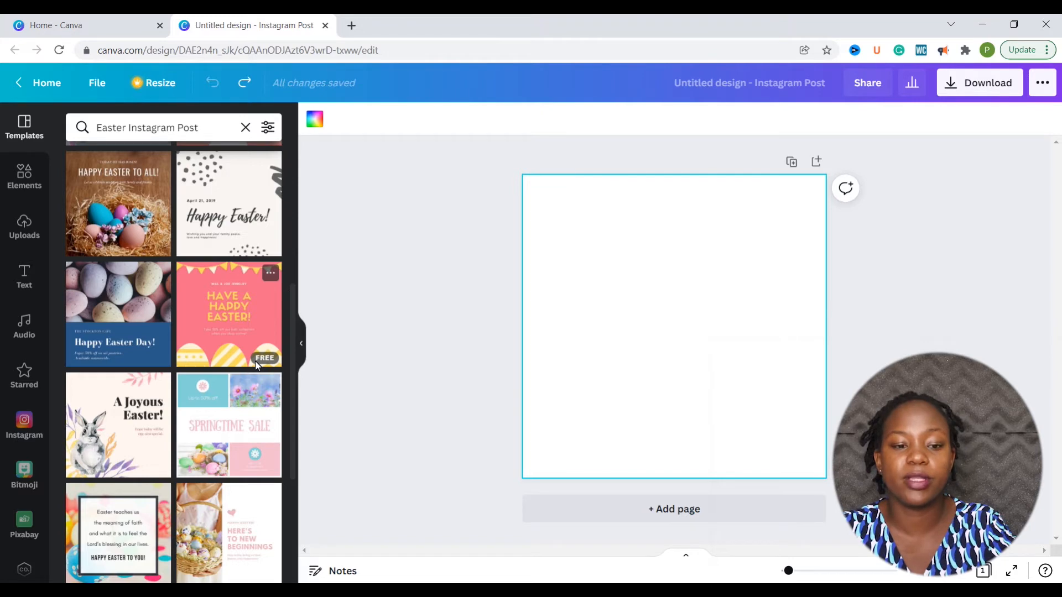
pyautogui.click(233, 321)
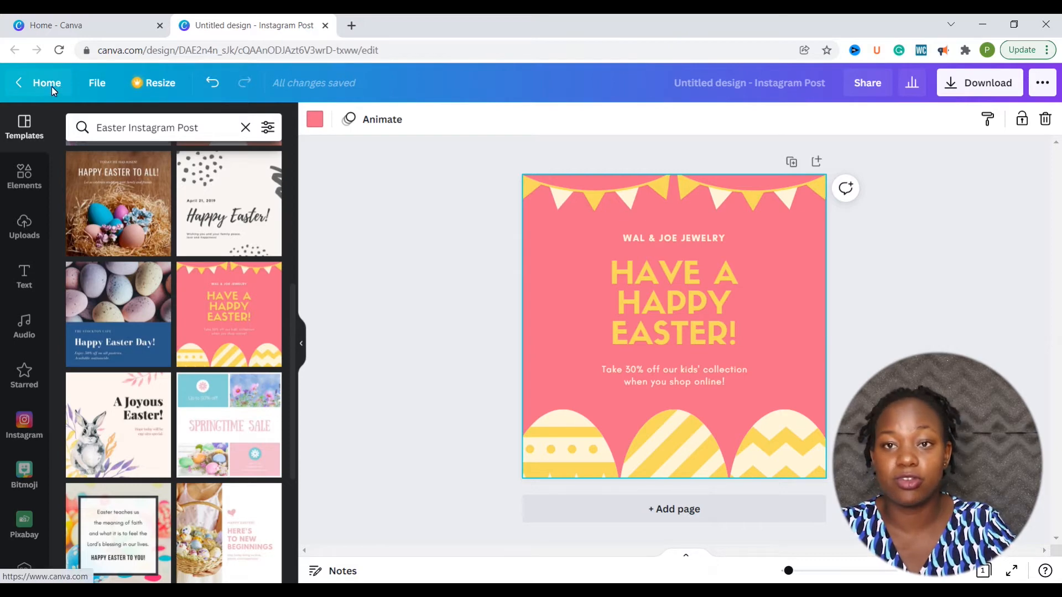
# Look over the file options and show the rulers around the canvas
pyautogui.click(98, 82)
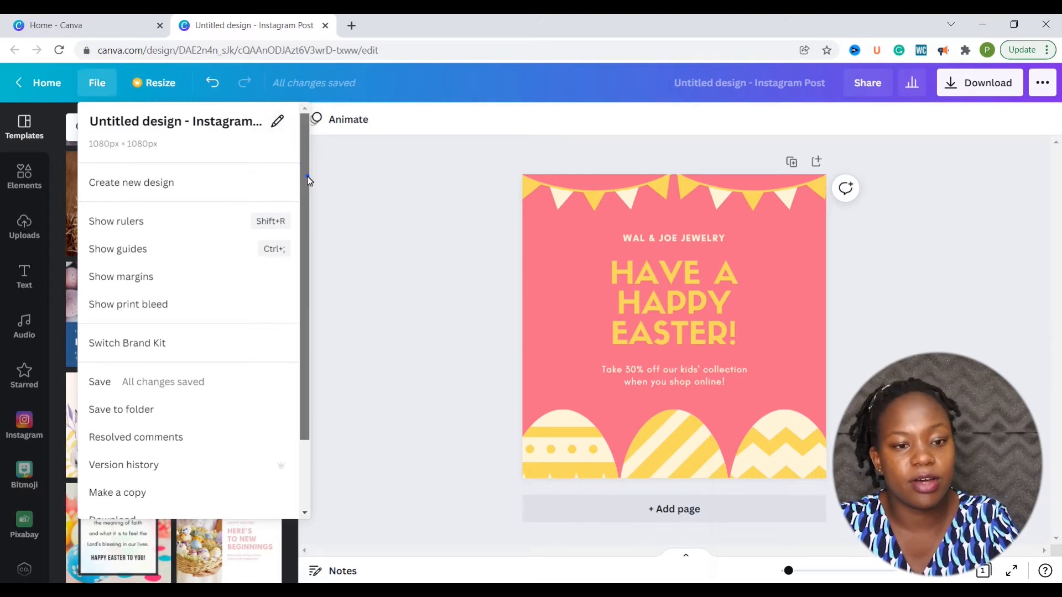
pyautogui.scroll(-2, 308, 181)
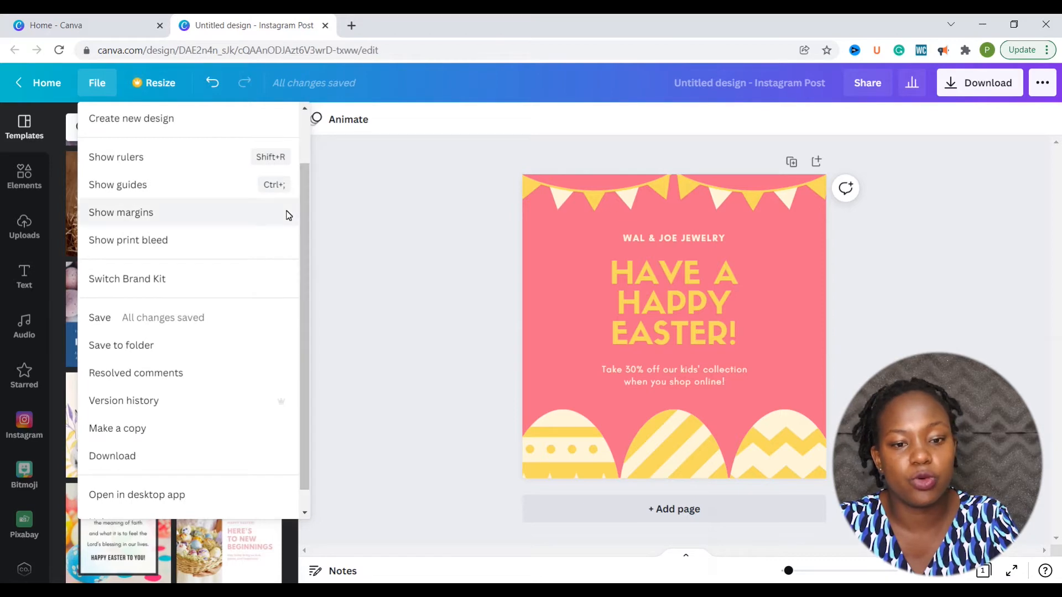
pyautogui.scroll(2, 303, 177)
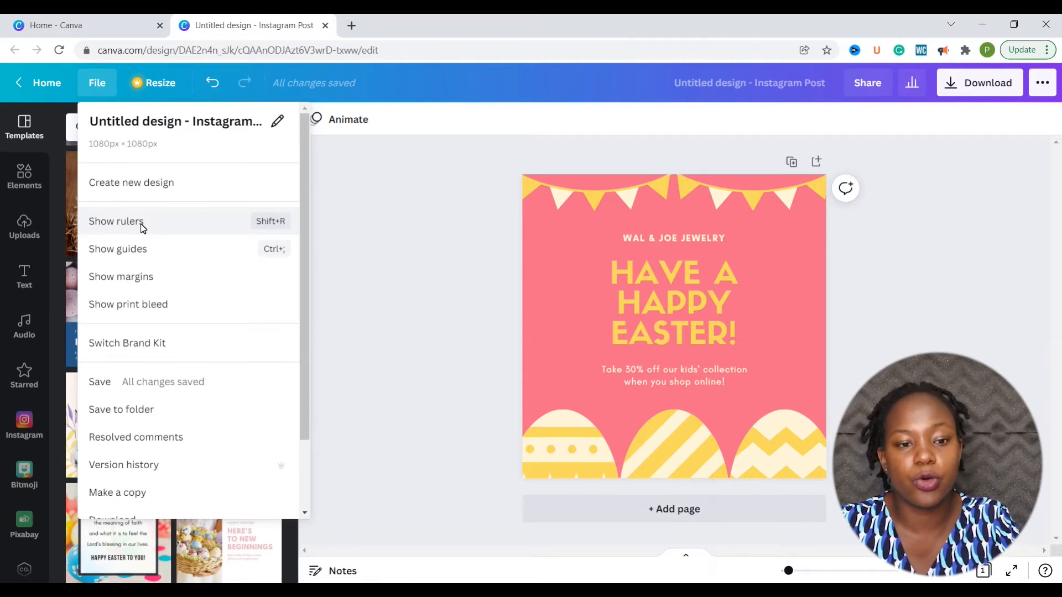
pyautogui.click(143, 224)
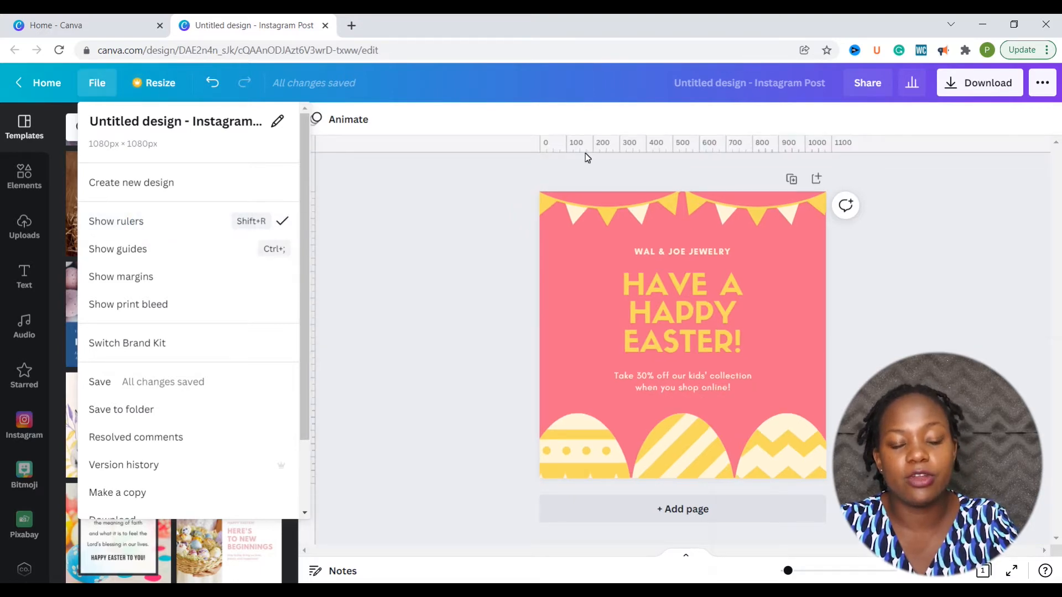
# Turn on the guides and place a vertical guide at 115 on the horizontal ruler
pyautogui.click(160, 253)
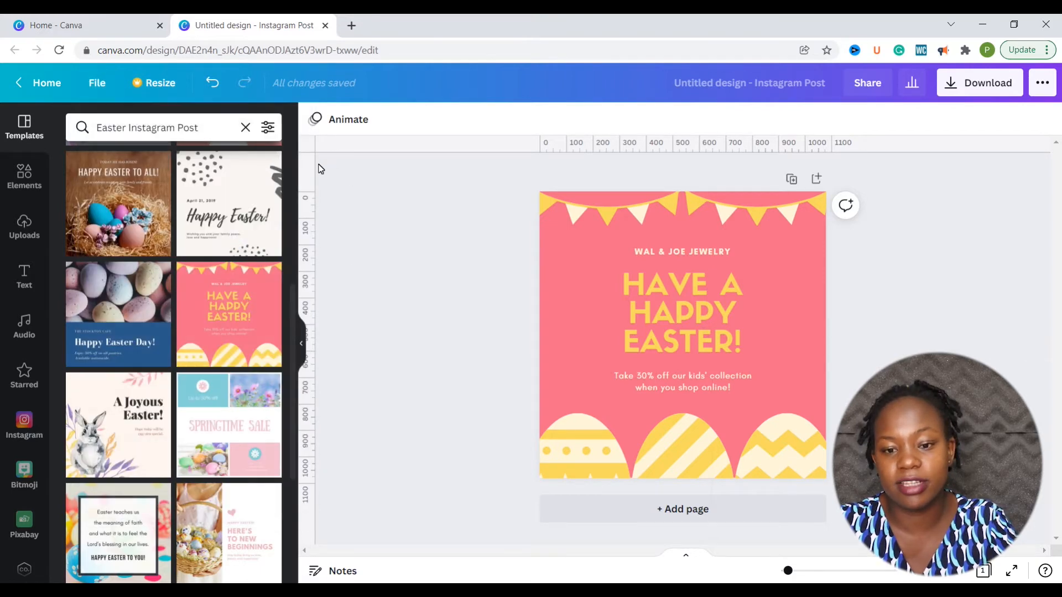
pyautogui.click(315, 182)
pyautogui.moveTo(489, 195); pyautogui.dragTo(571, 234)
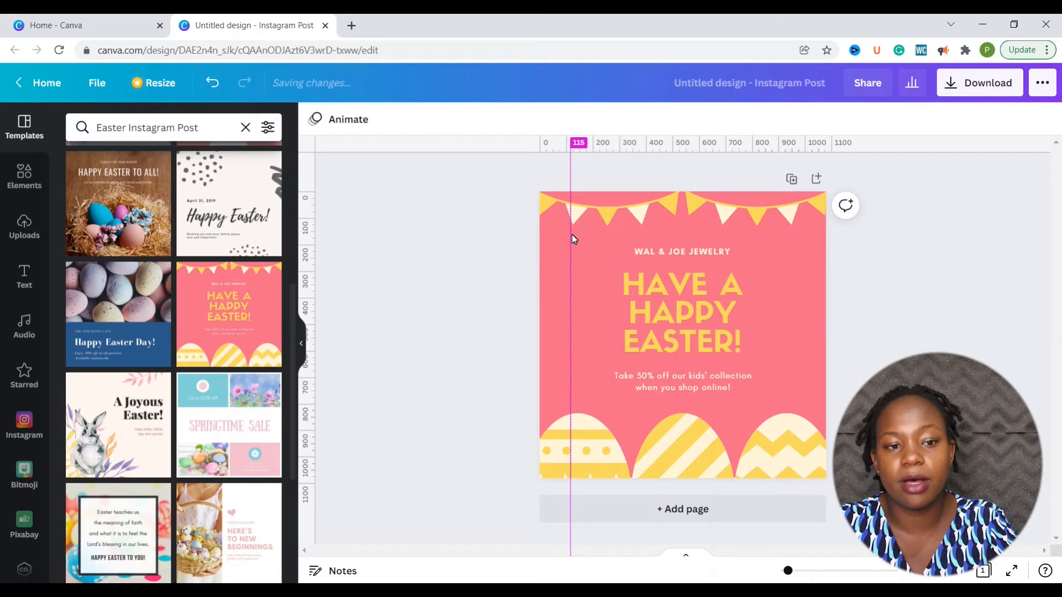
# Hide the guides and show them again on the canvas
pyautogui.click(106, 75)
pyautogui.click(291, 252)
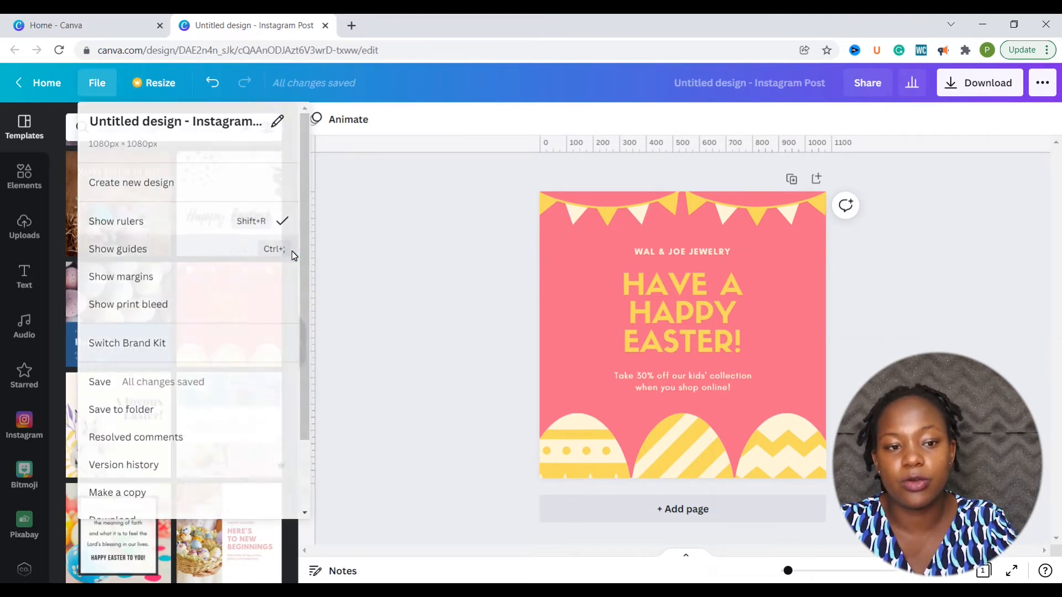
pyautogui.click(96, 81)
pyautogui.click(220, 247)
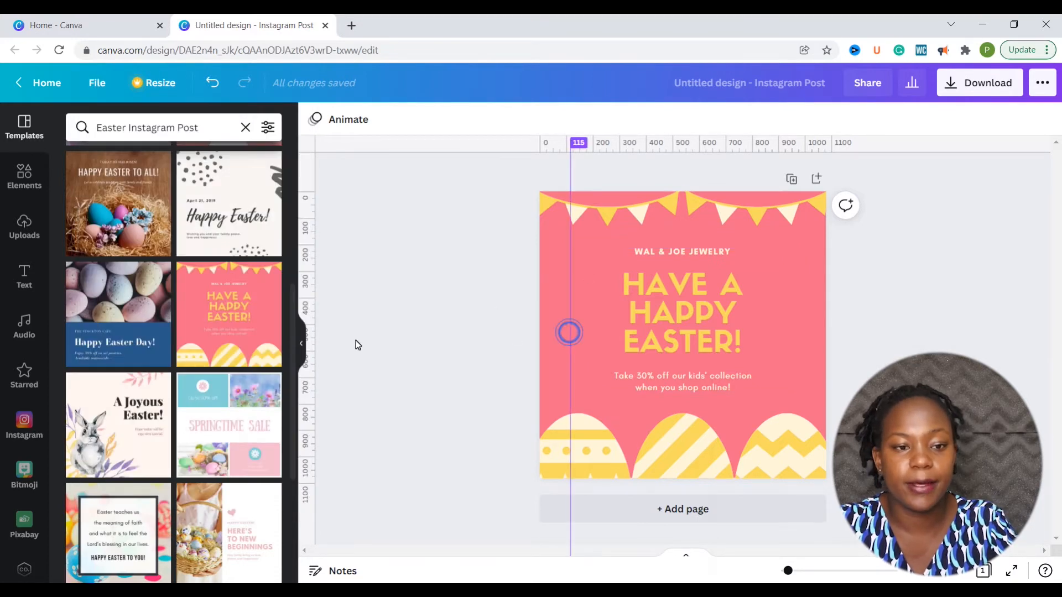
# Show the margins on the Easter design and inspect them up close
pyautogui.click(97, 84)
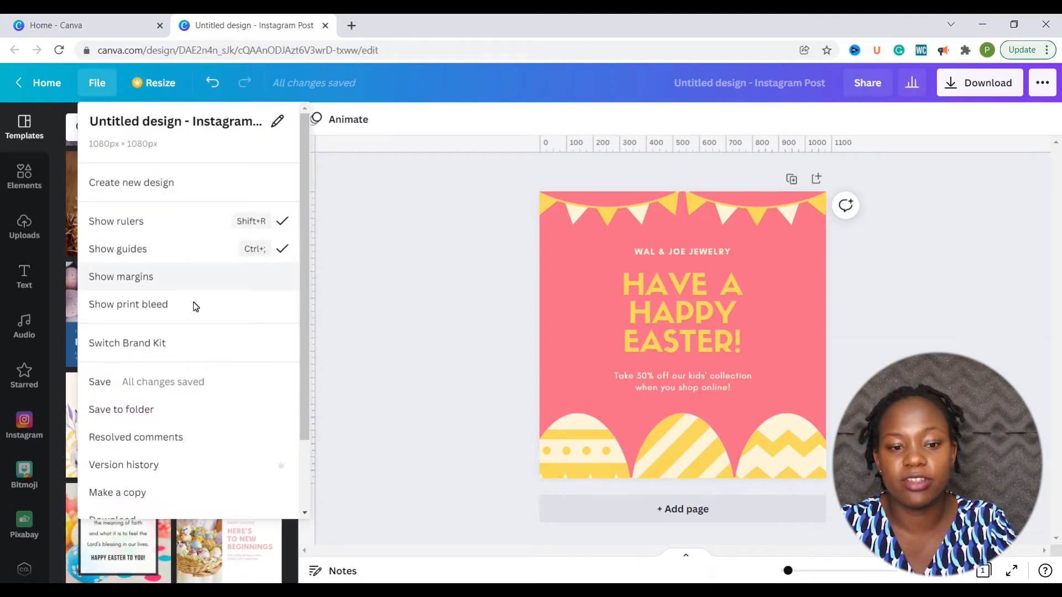
pyautogui.click(211, 280)
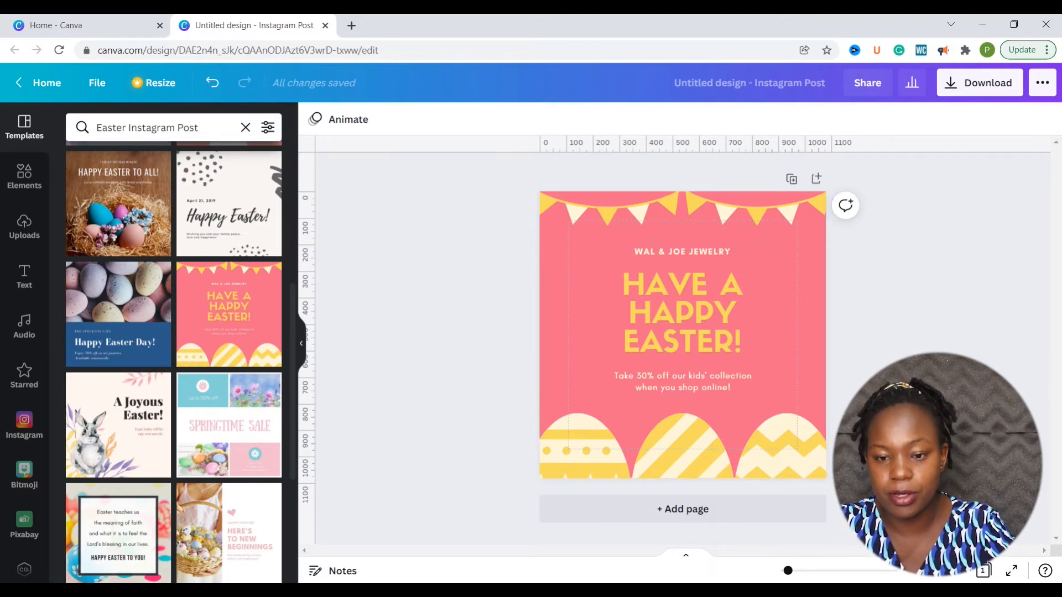
pyautogui.moveTo(787, 573); pyautogui.dragTo(800, 575)
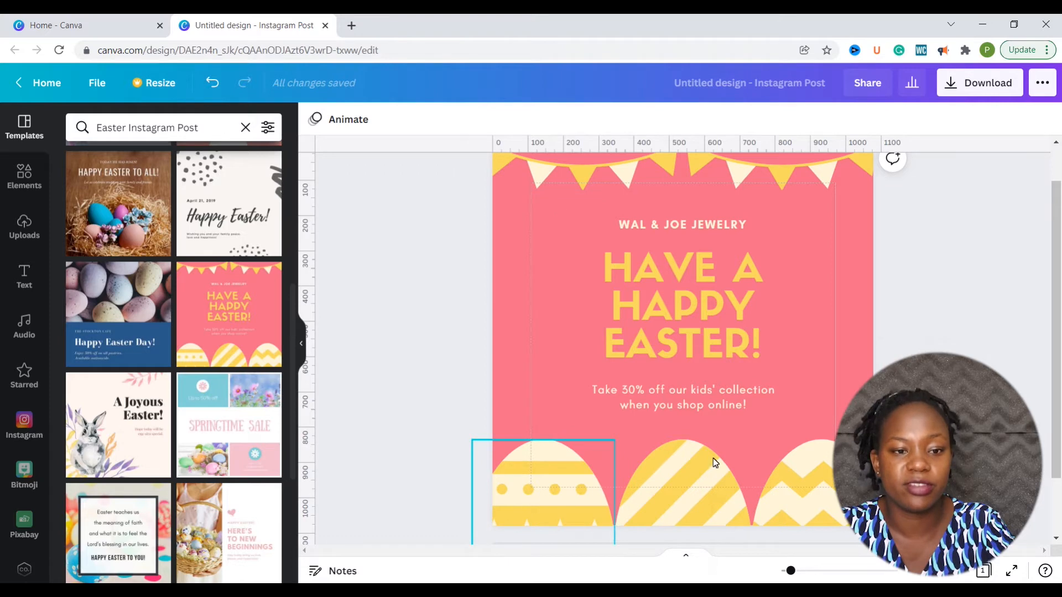
# Show the print bleed around the Easter design and hide it again
pyautogui.click(97, 82)
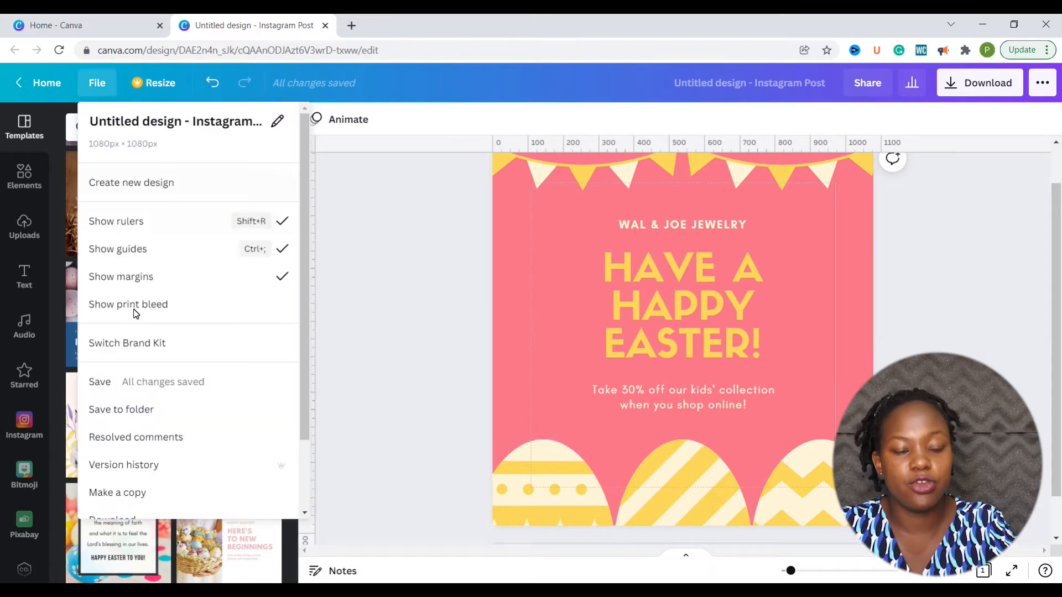
pyautogui.click(184, 308)
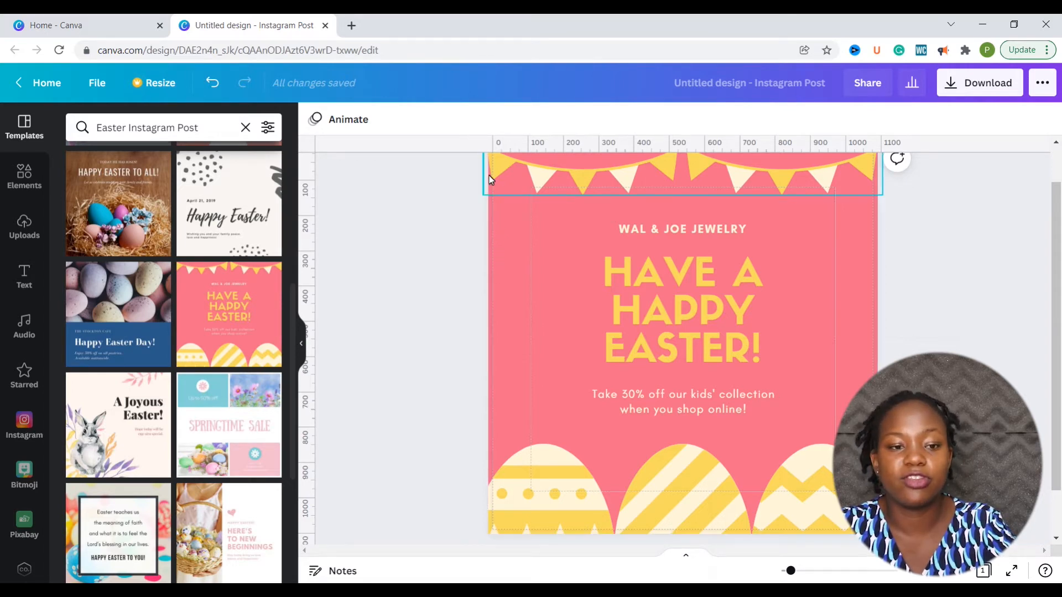
pyautogui.click(97, 82)
pyautogui.click(161, 304)
# Hide the margins, guides and rulers on the Easter design
pyautogui.click(97, 82)
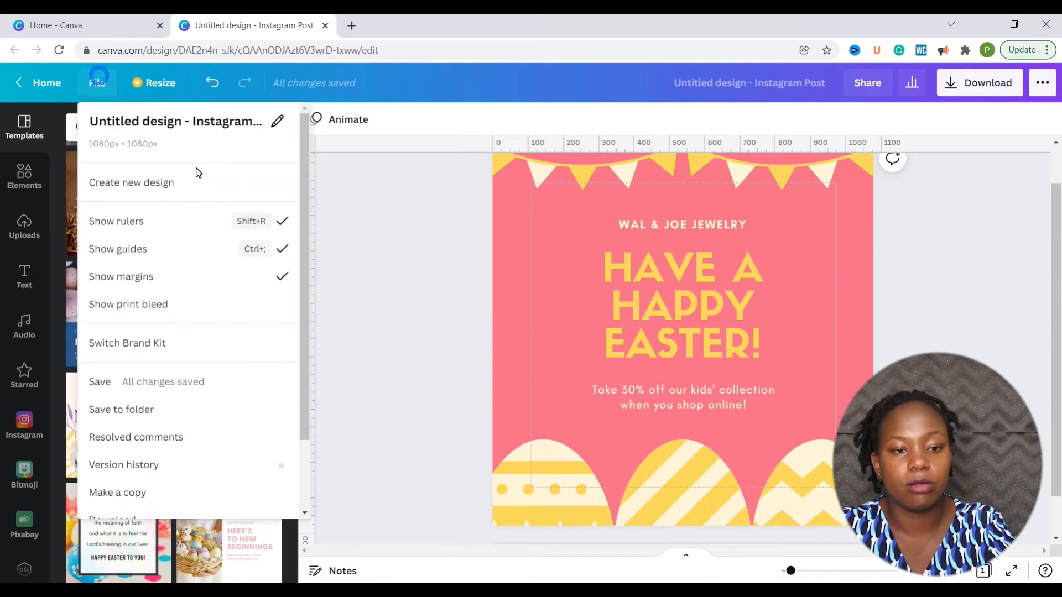
pyautogui.click(276, 277)
pyautogui.click(284, 245)
pyautogui.click(97, 82)
pyautogui.hotkey('shift', 'r')
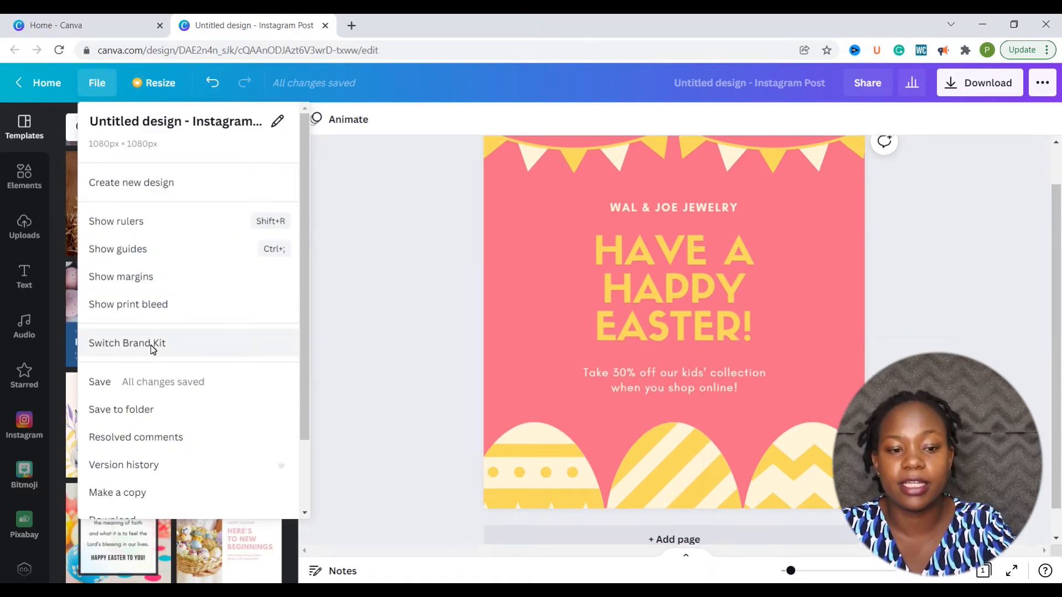
# Switch the design to the Brand Kit with the blue PM logo
pyautogui.click(159, 344)
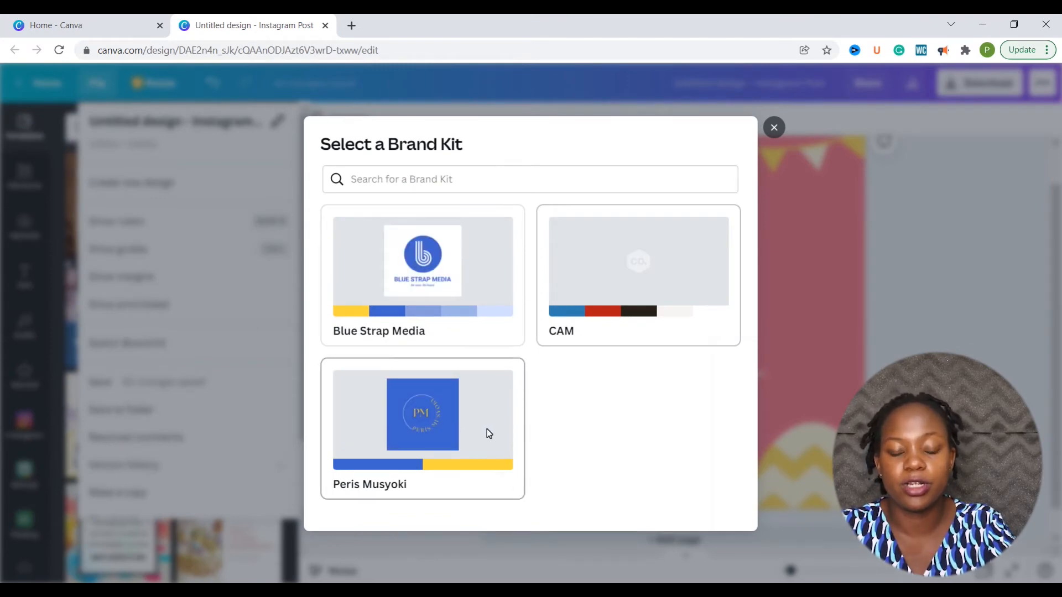
pyautogui.click(486, 408)
pyautogui.click(486, 409)
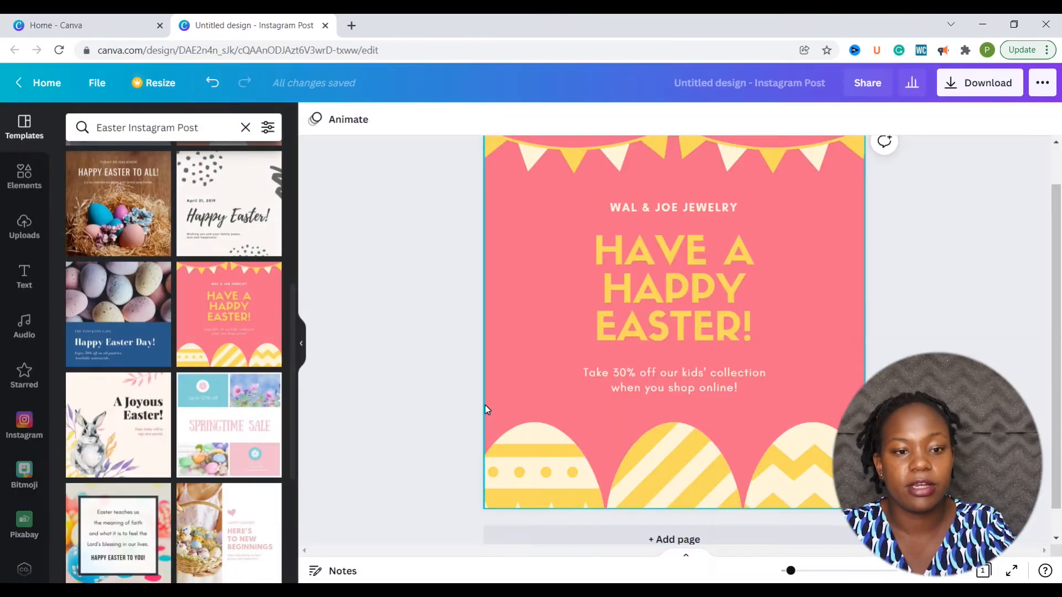
# Look through the Easter design's remaining file options and its custom and preset resize options
pyautogui.click(97, 83)
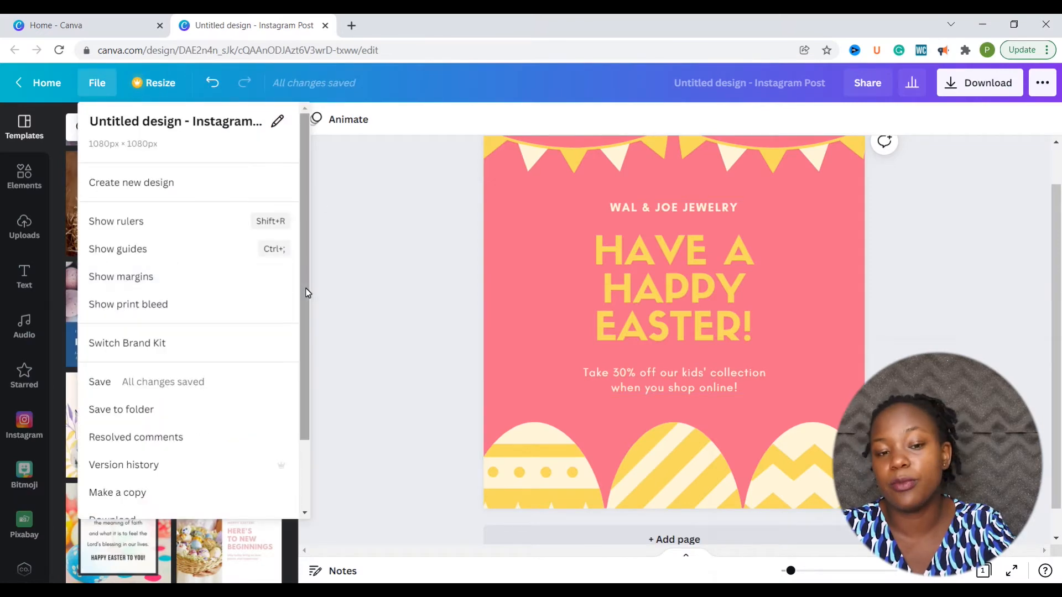
pyautogui.moveTo(305, 288); pyautogui.dragTo(298, 383)
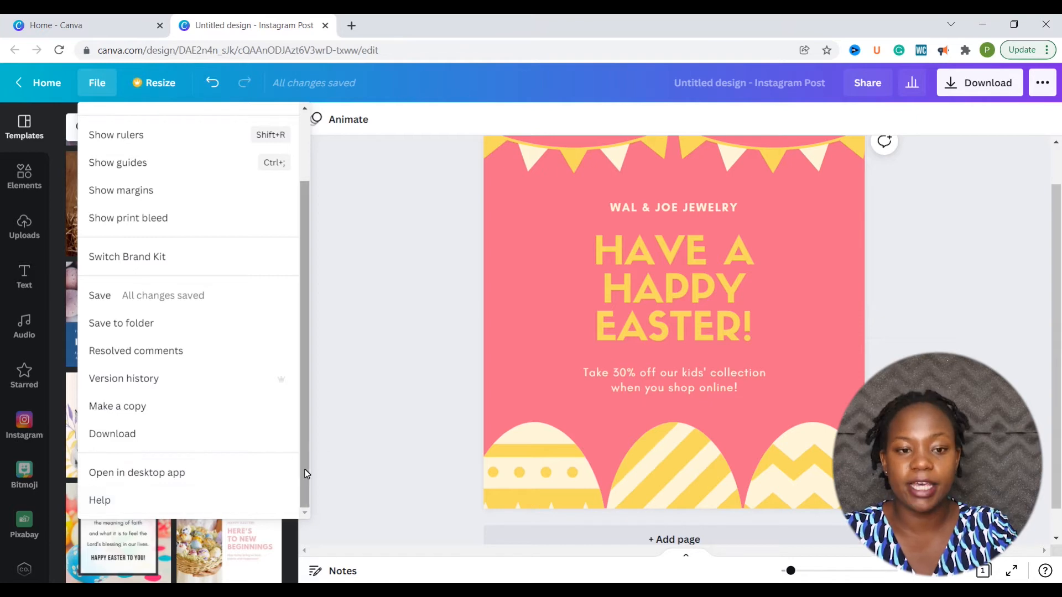
pyautogui.click(159, 90)
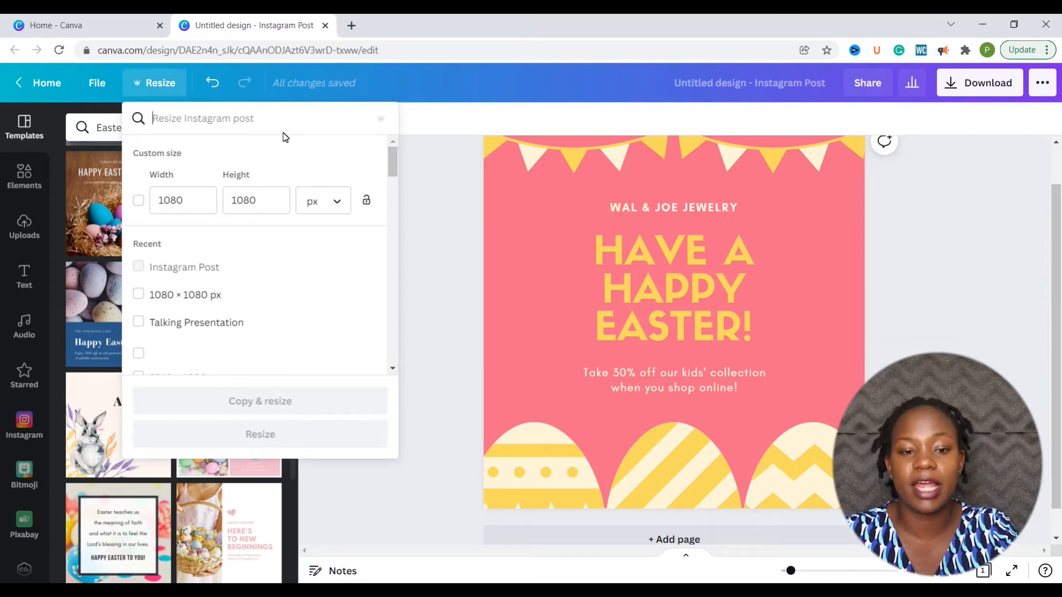
pyautogui.scroll(-1, 337, 155)
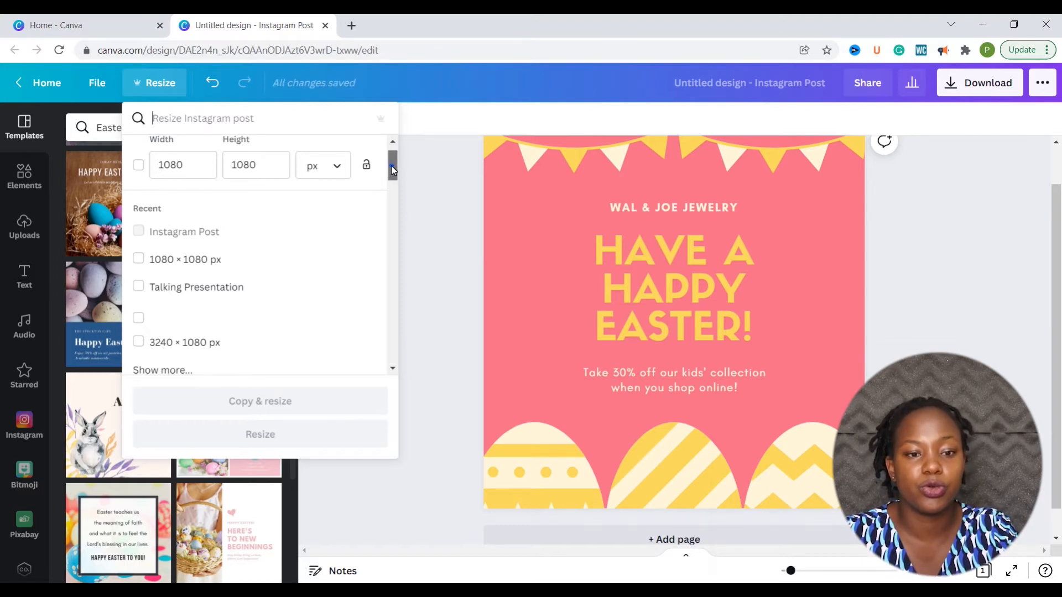
pyautogui.scroll(1, 391, 166)
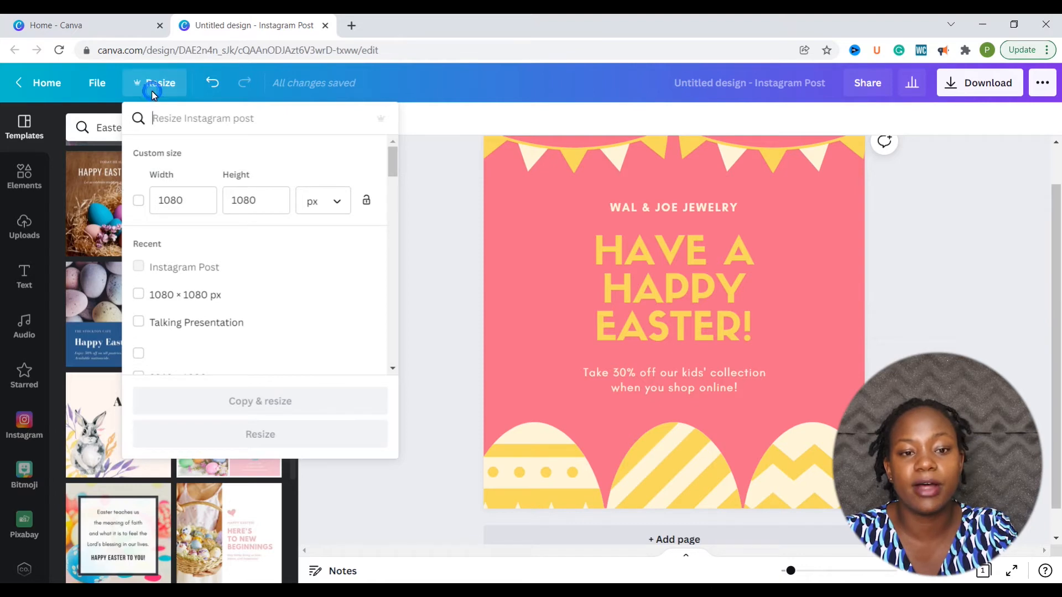
pyautogui.click(151, 91)
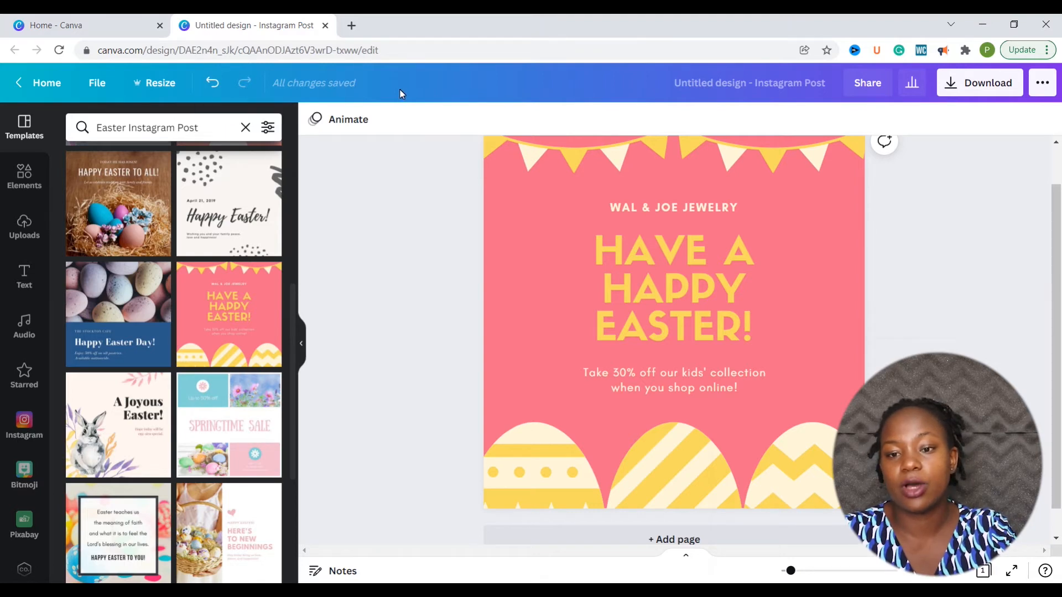
# Rename the untitled design with the owner's first name followed by "IG Post"
pyautogui.click(704, 84)
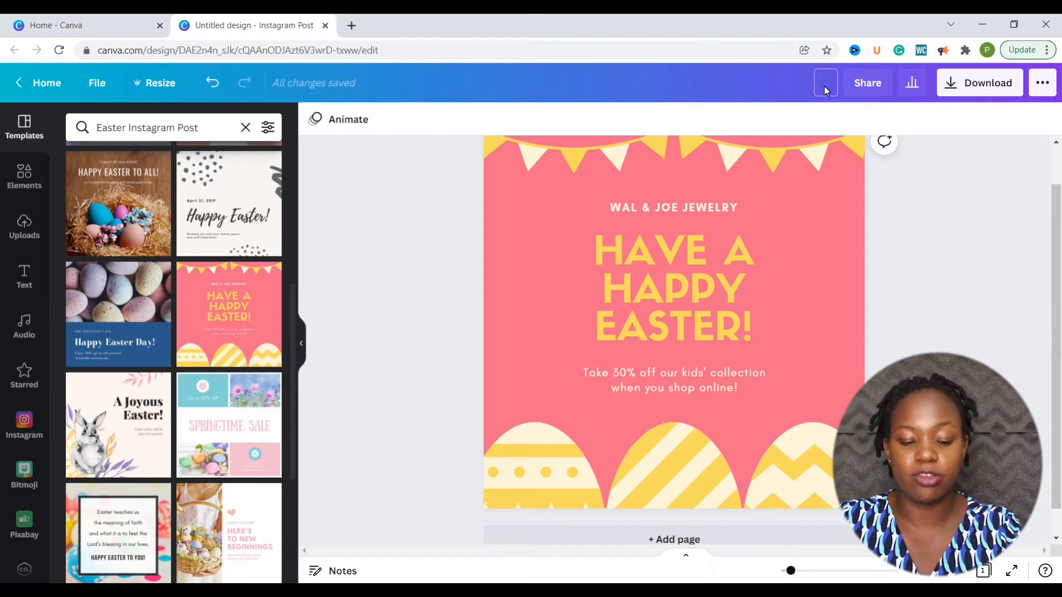
pyautogui.write('Peris IG Post')
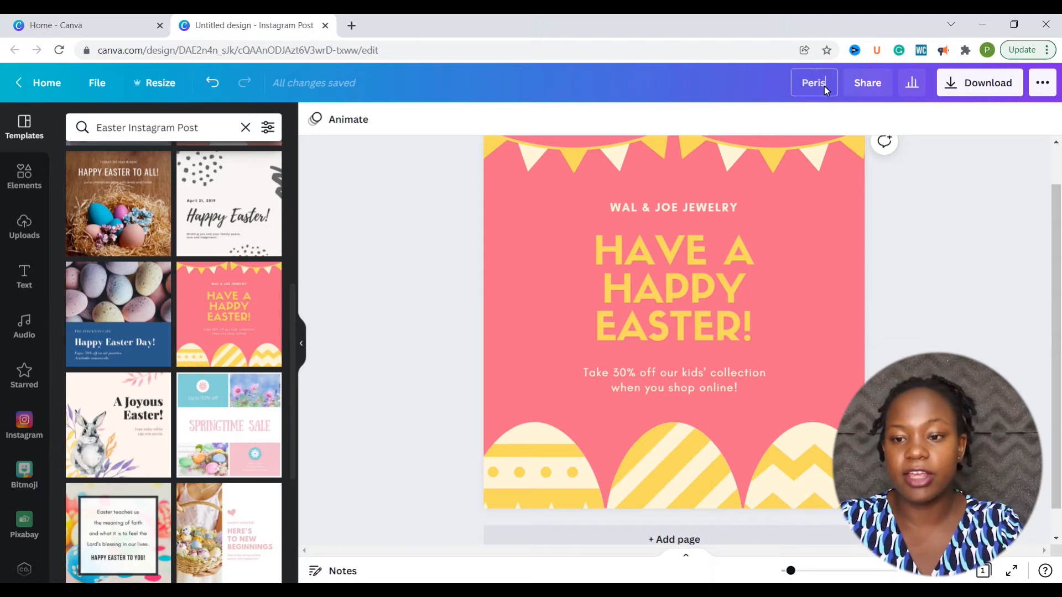
pyautogui.click(955, 191)
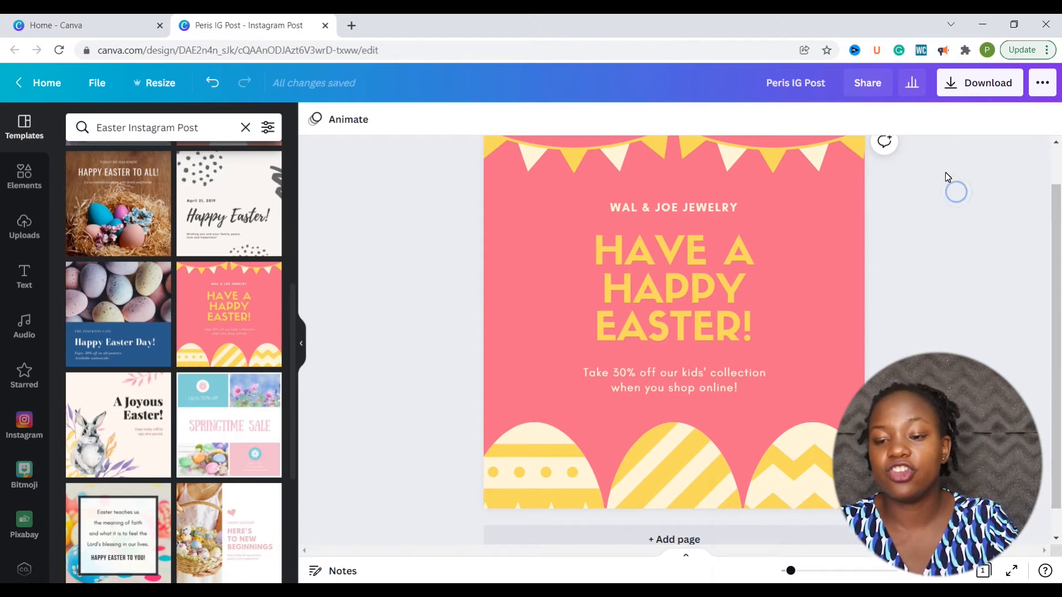
# Review the design's sharing options, including the link to edit, and its view insights
pyautogui.click(875, 87)
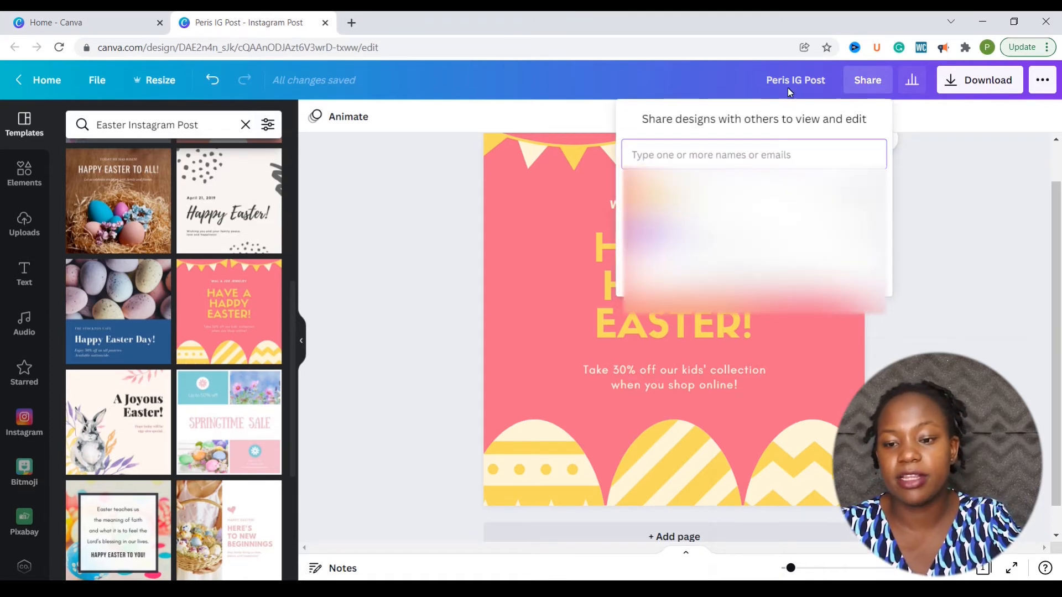
pyautogui.click(773, 279)
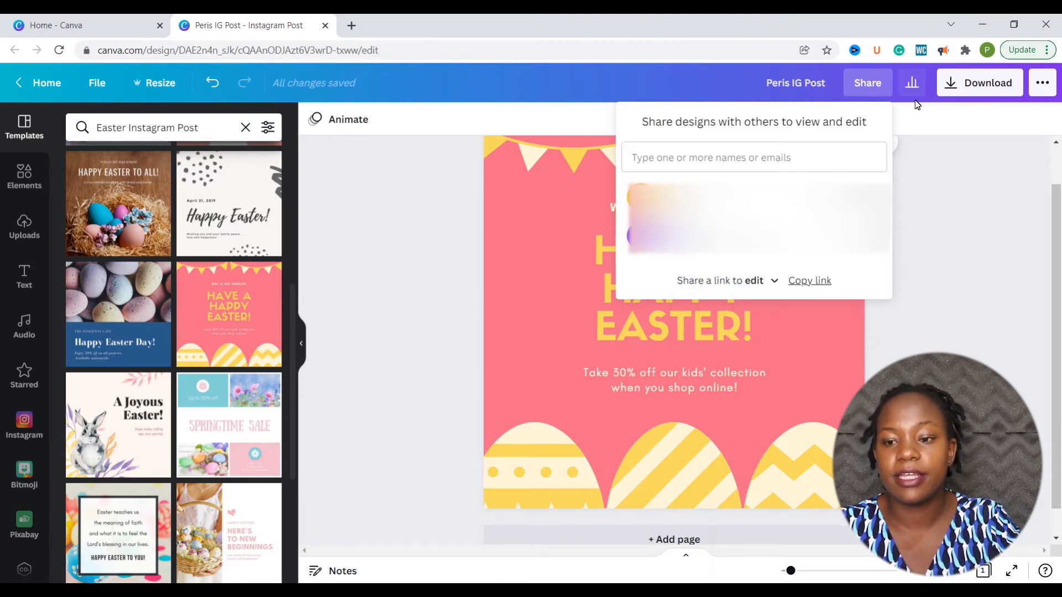
pyautogui.click(913, 87)
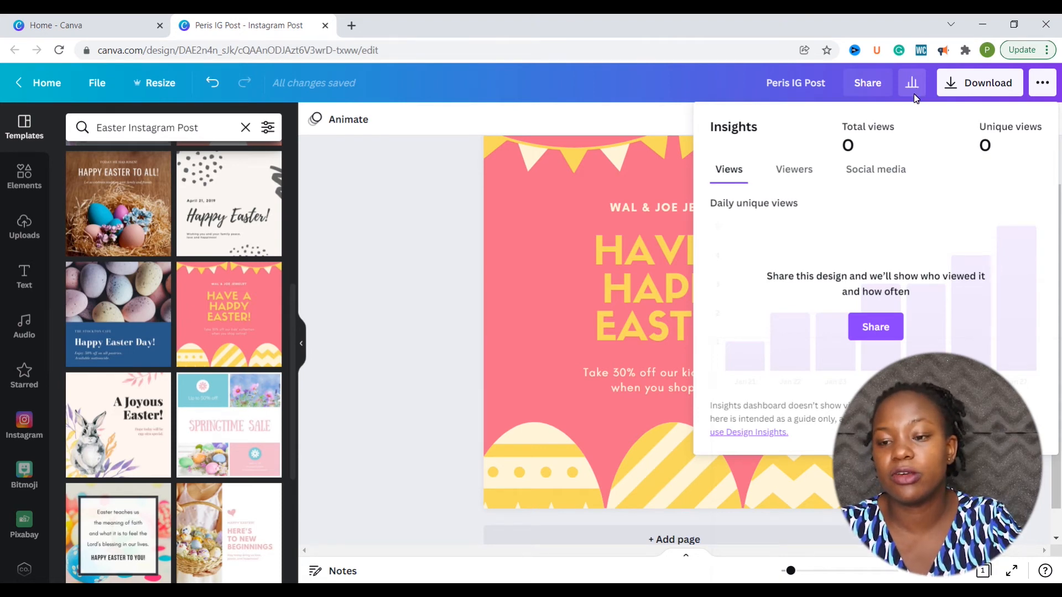
pyautogui.click(914, 92)
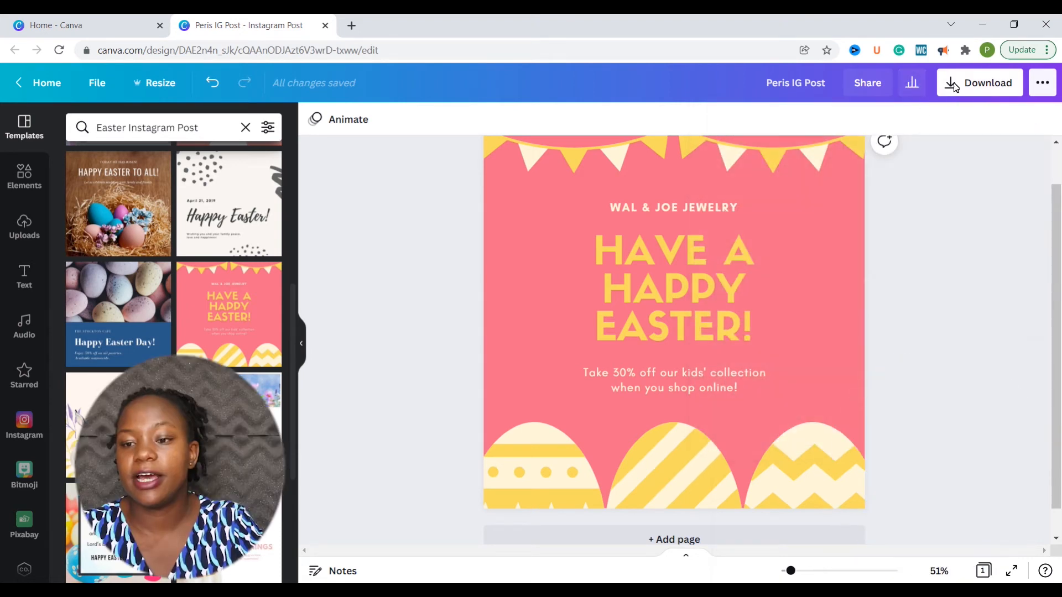
# Review the available download file types and download the Easter design as a PNG at size 1
pyautogui.click(955, 90)
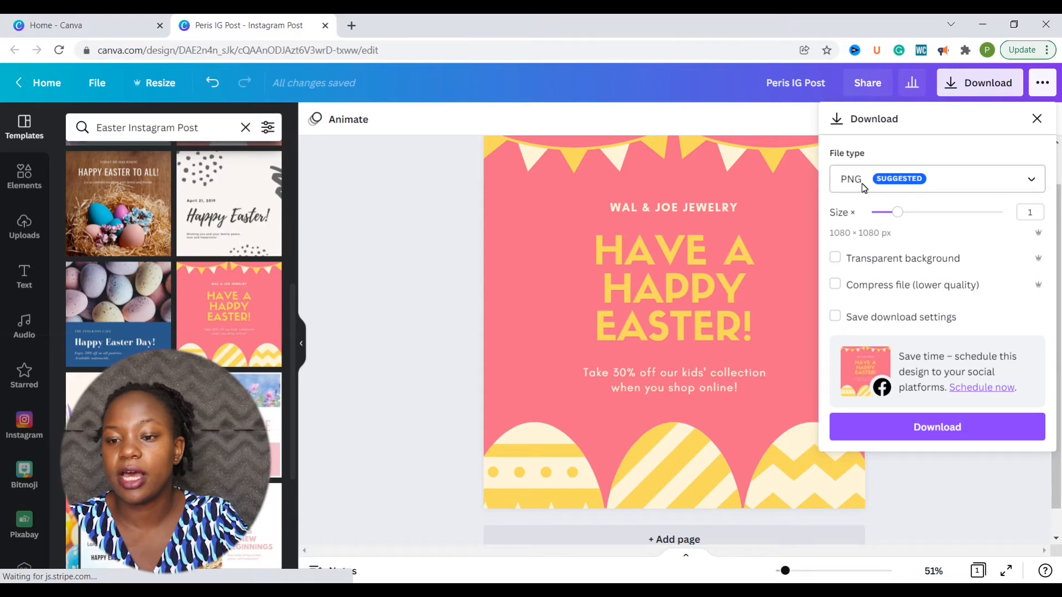
pyautogui.click(1036, 179)
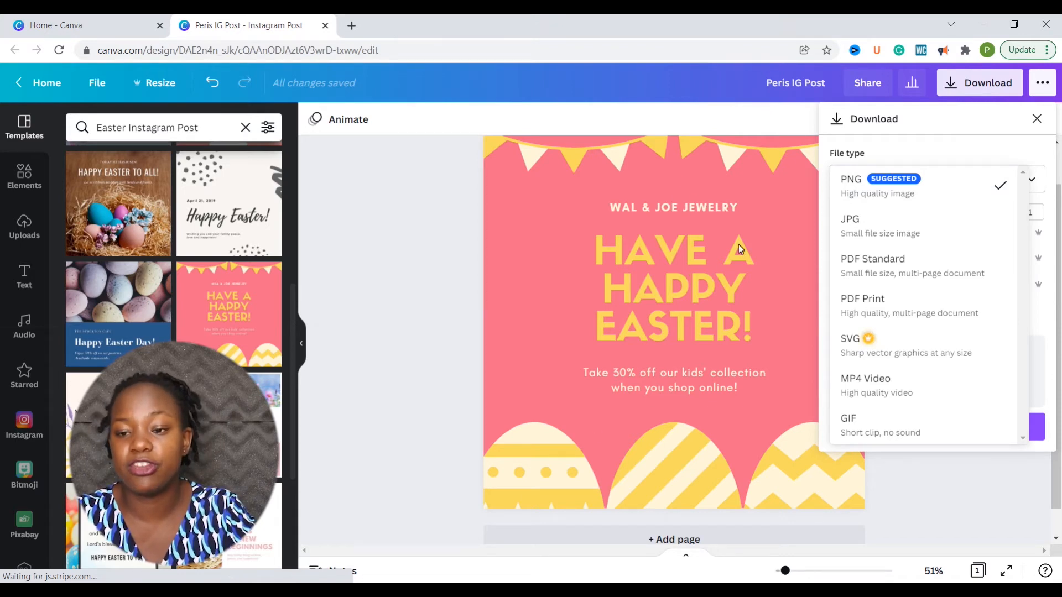
pyautogui.click(938, 158)
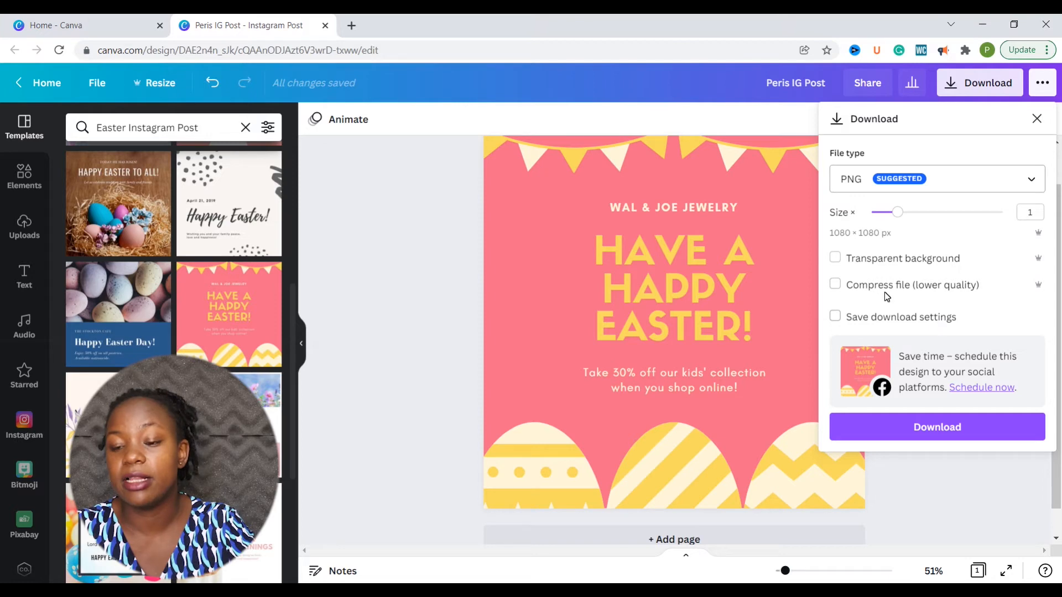
pyautogui.click(901, 430)
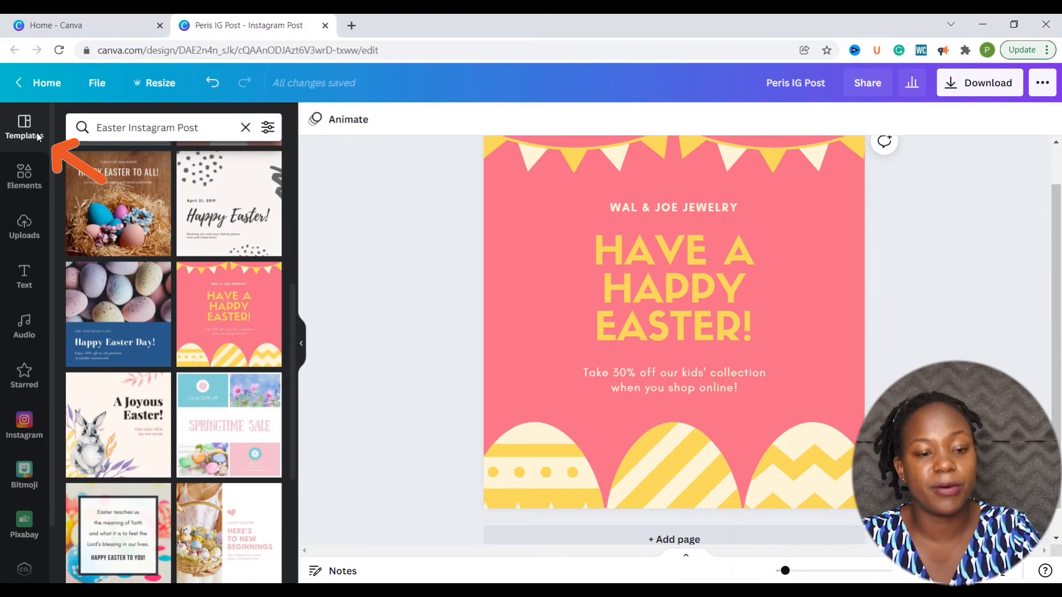
# Browse the available design elements from shapes and graphics down to charts, tables, frames and grids
pyautogui.click(26, 182)
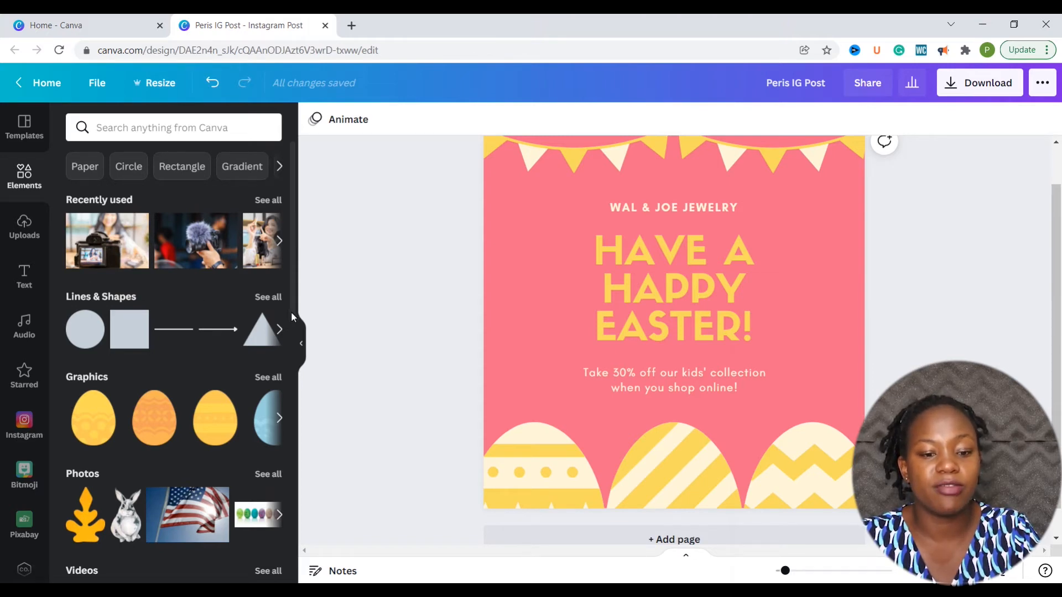
pyautogui.scroll(-2, 295, 314)
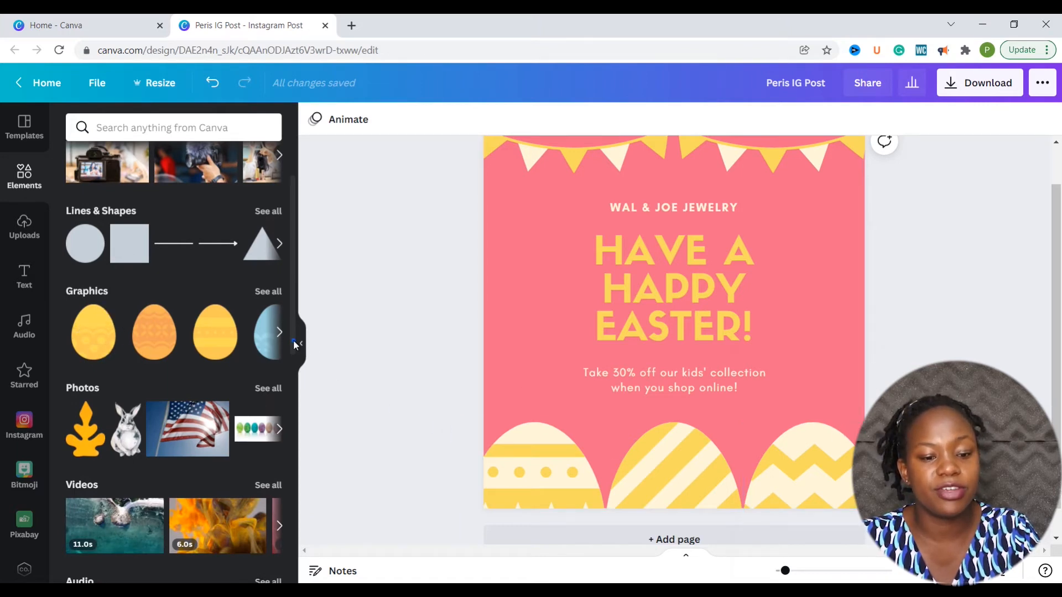
pyautogui.moveTo(294, 341); pyautogui.dragTo(315, 581)
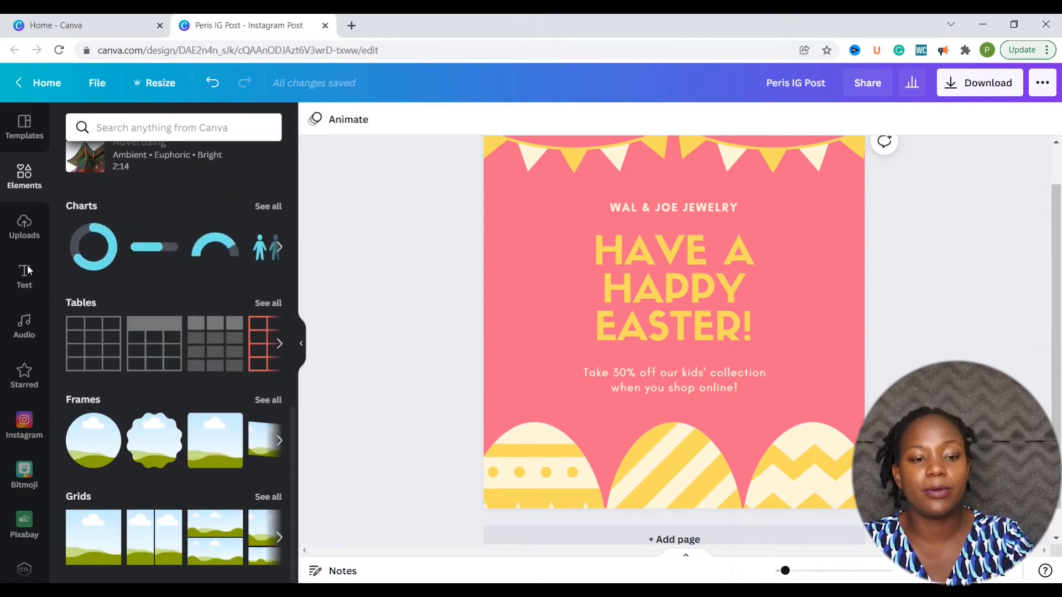
# Look through the uploaded media, the text styles with their font combinations, and the audio library
pyautogui.click(21, 231)
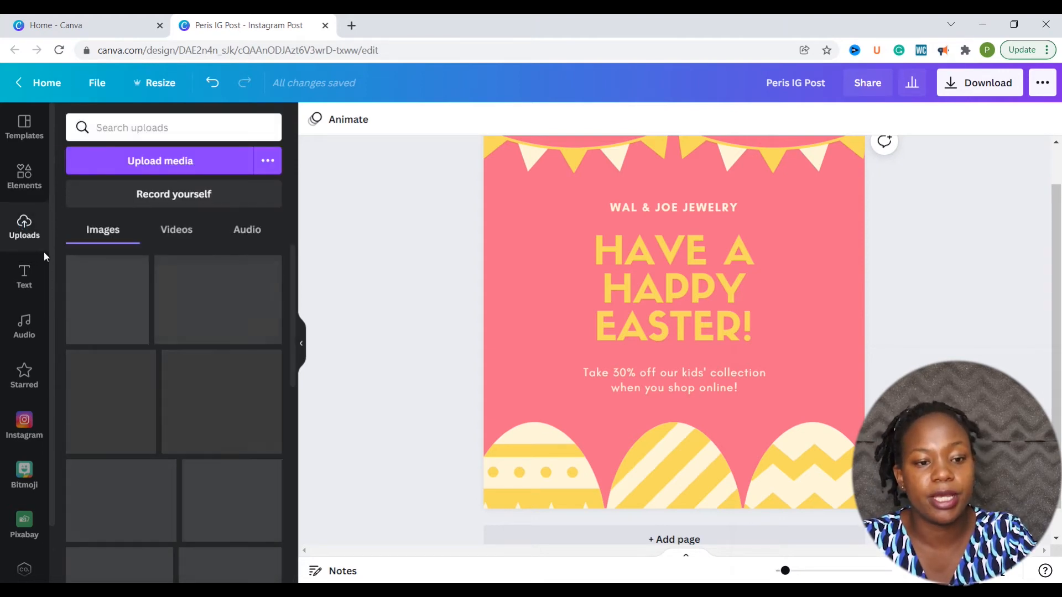
pyautogui.click(29, 275)
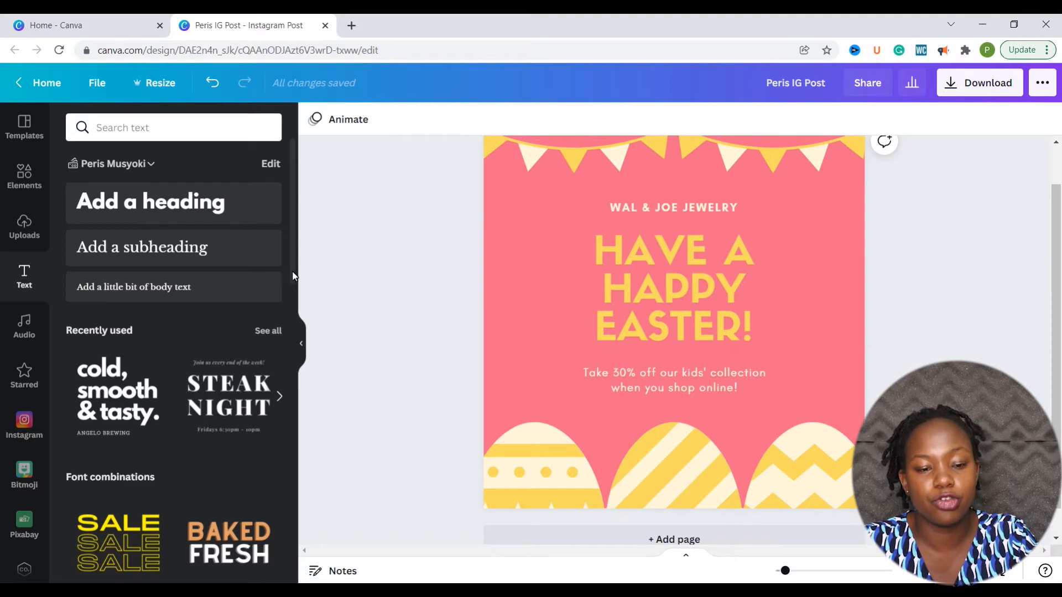
pyautogui.scroll(-3, 292, 273)
pyautogui.scroll(-3, 297, 338)
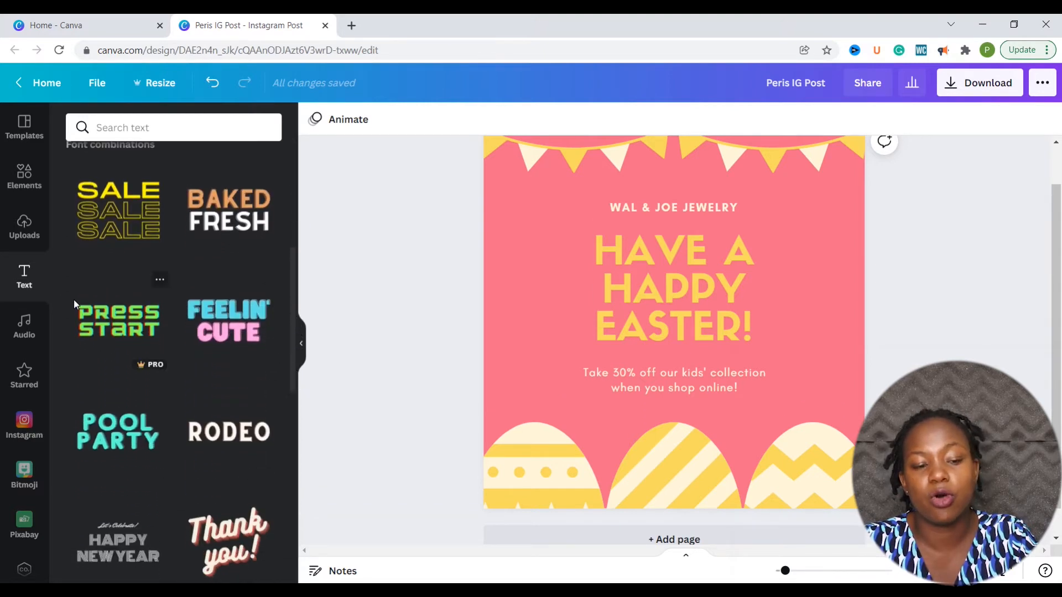
pyautogui.click(26, 332)
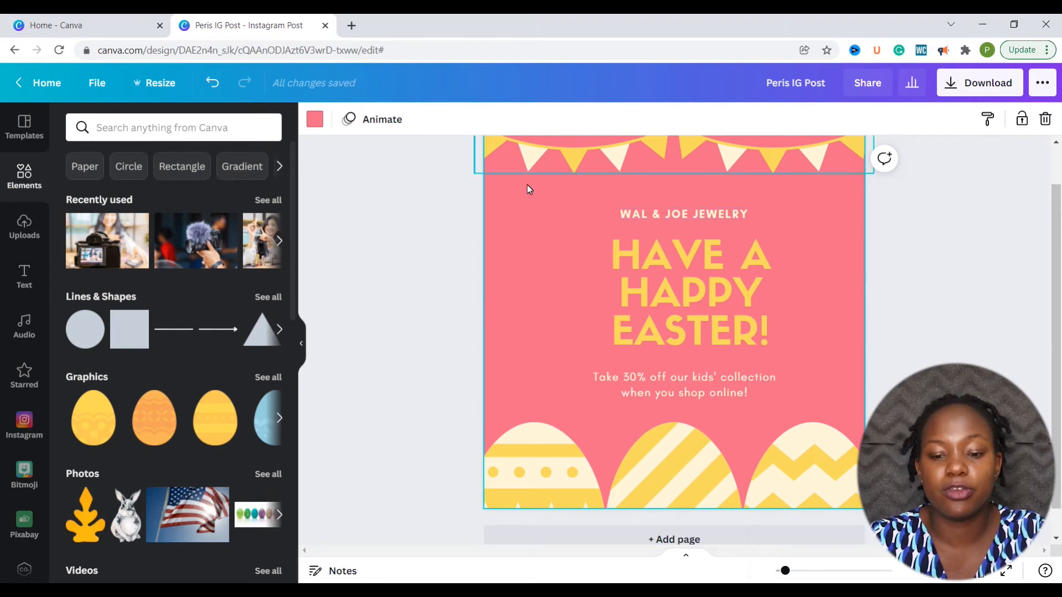
# Recolour the Easter design's pink background with the blue from the PM logo's Brand Kit
pyautogui.click(529, 213)
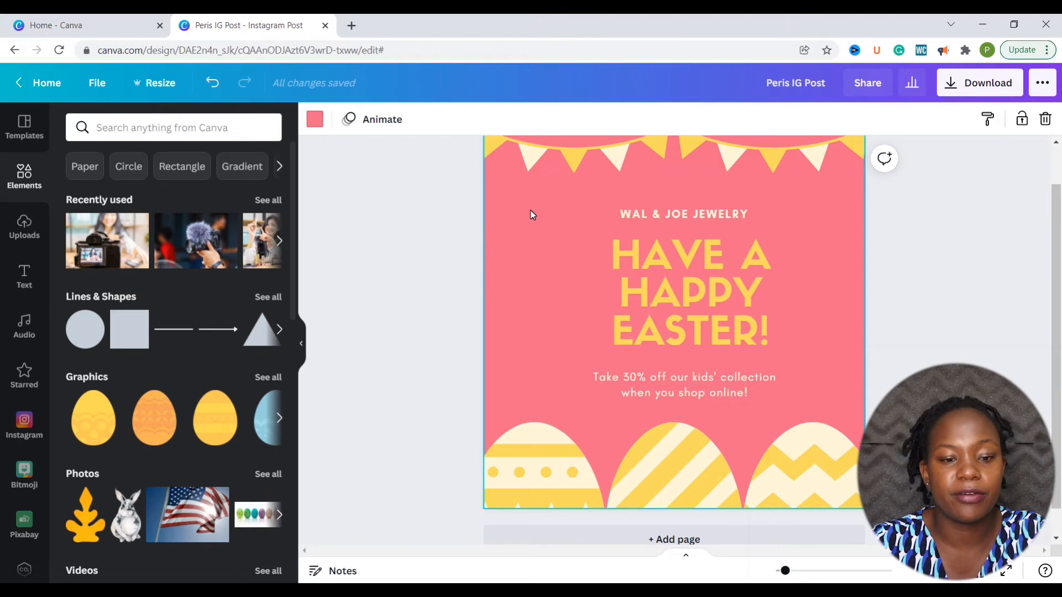
pyautogui.click(314, 120)
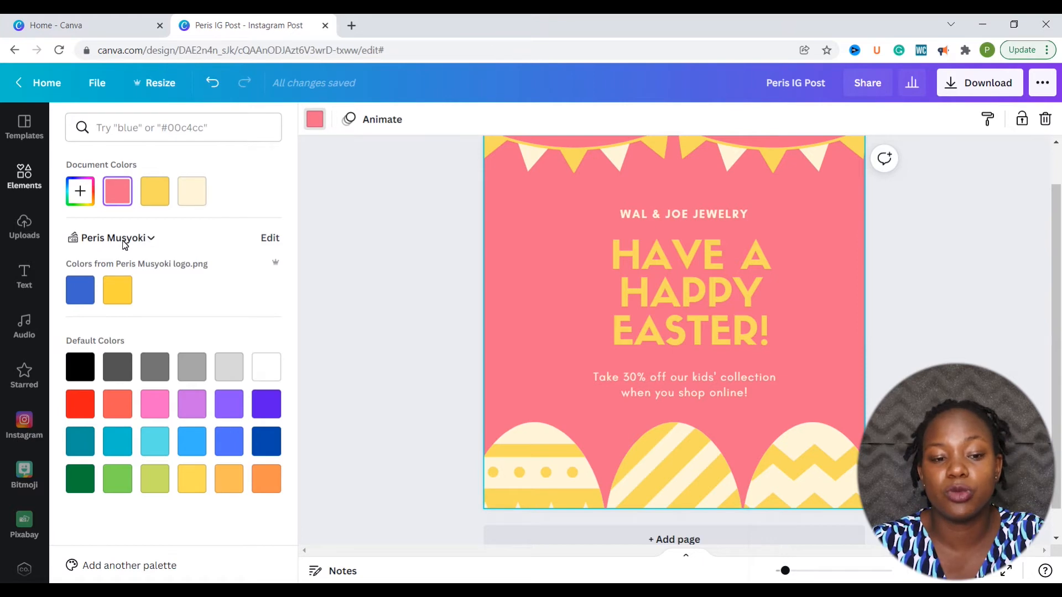
pyautogui.click(153, 239)
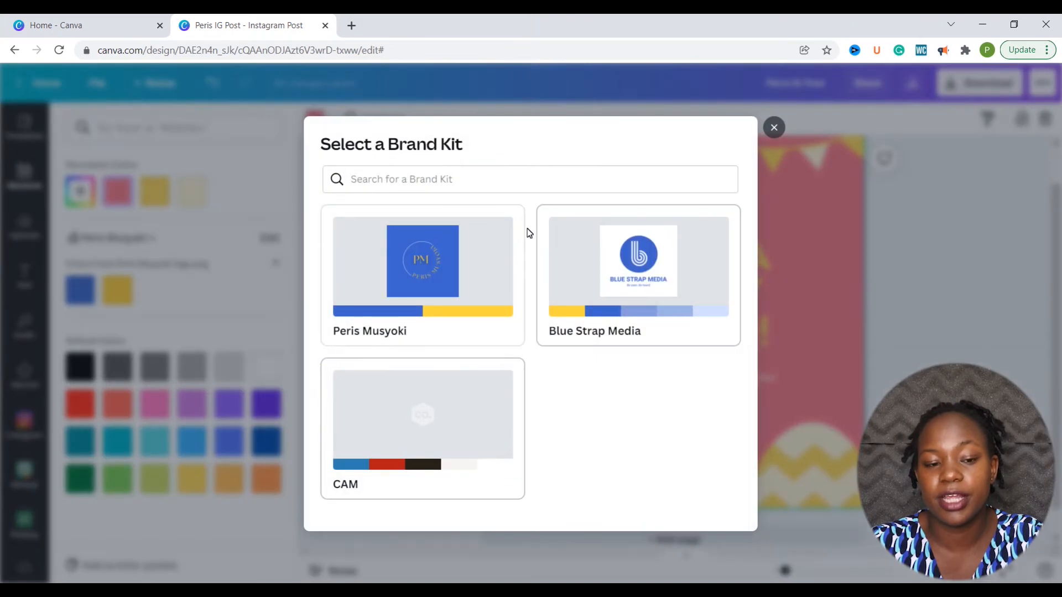
pyautogui.click(520, 232)
pyautogui.click(81, 293)
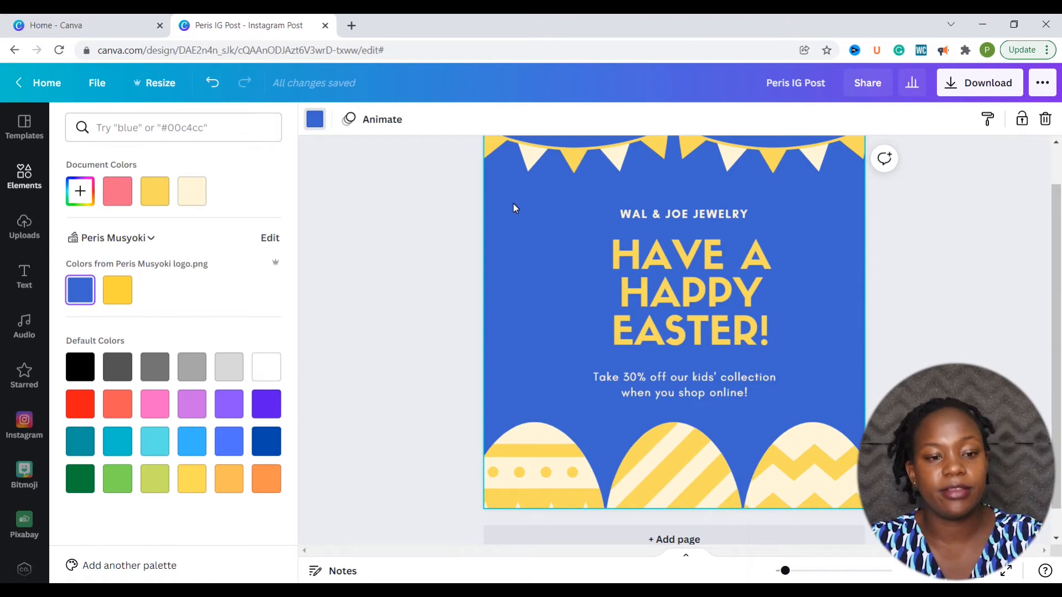
# Search the elements for "gradient" and narrow the search to the suggested "blue gradient"
pyautogui.click(23, 174)
pyautogui.click(155, 134)
pyautogui.write('g')
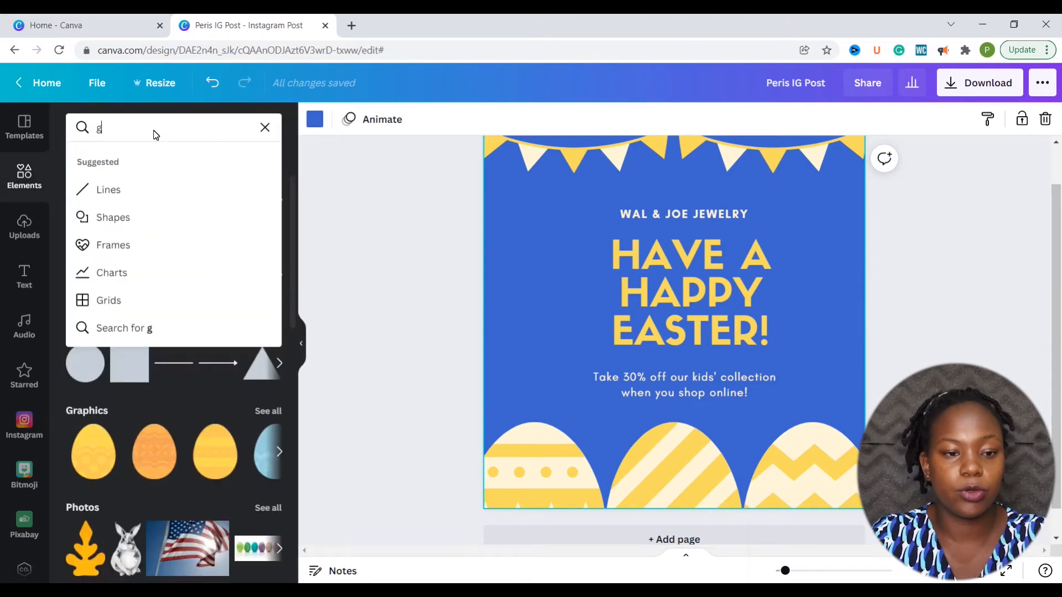
pyautogui.write('radient')
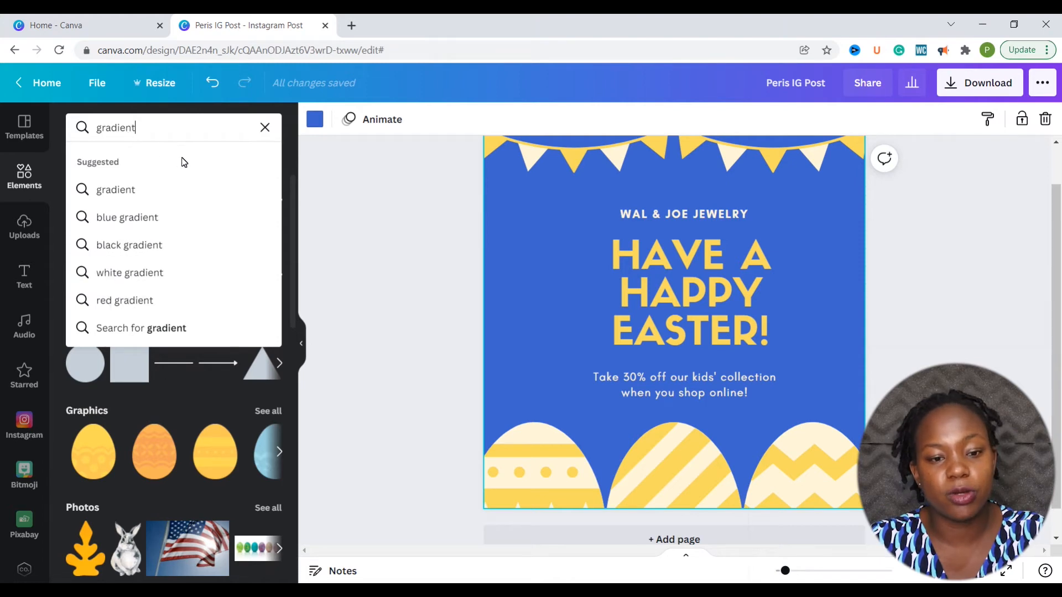
pyautogui.click(128, 219)
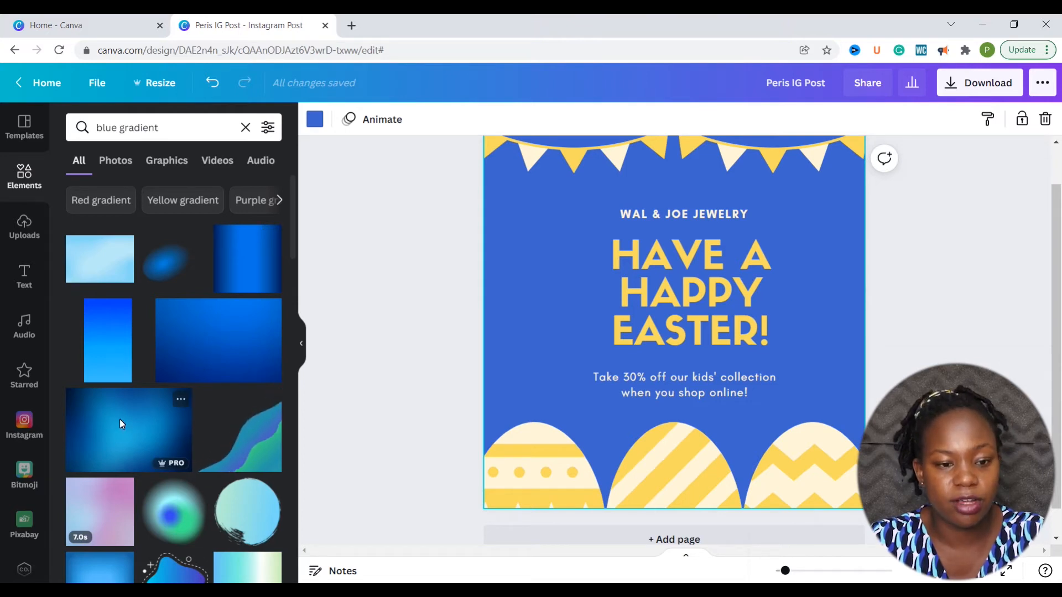
# Add the free blue-to-cyan gradient image to the Easter design and enlarge it to fill the whole page behind the text
pyautogui.scroll(-6, 231, 337)
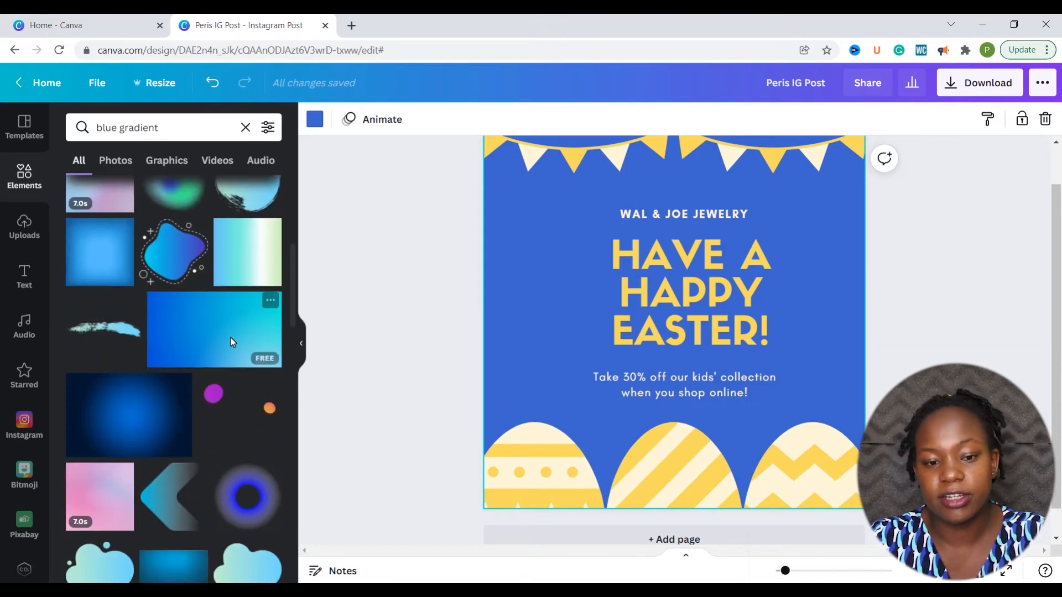
pyautogui.click(225, 339)
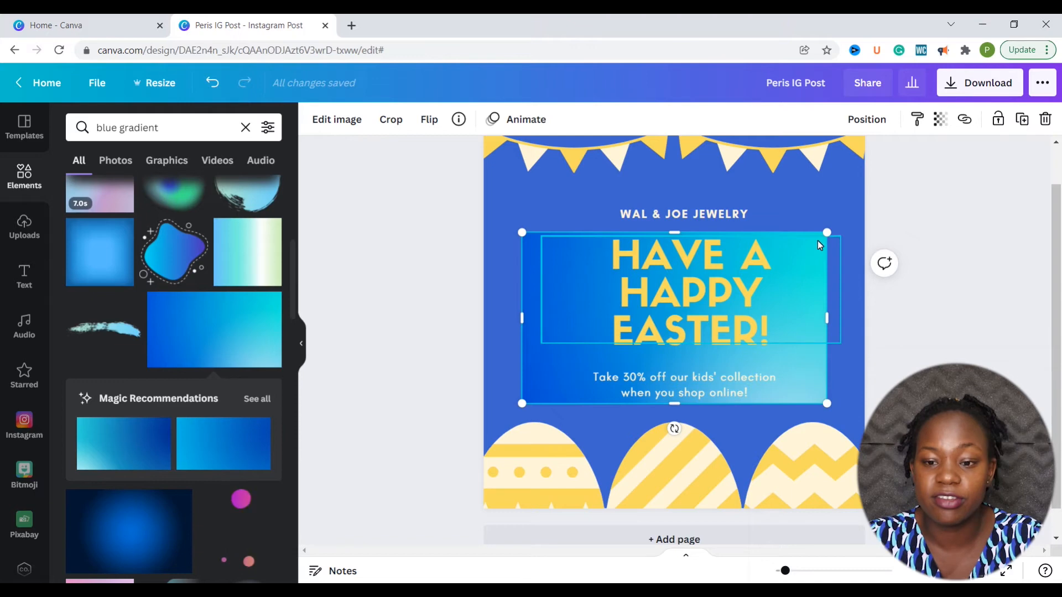
pyautogui.moveTo(822, 233); pyautogui.dragTo(807, 197)
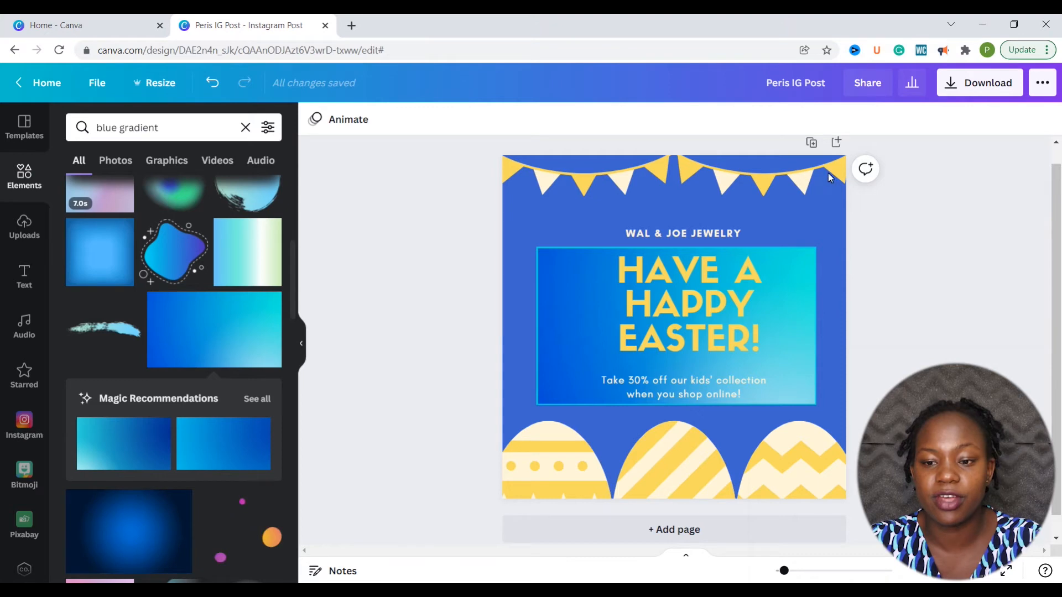
pyautogui.moveTo(816, 247); pyautogui.dragTo(842, 148)
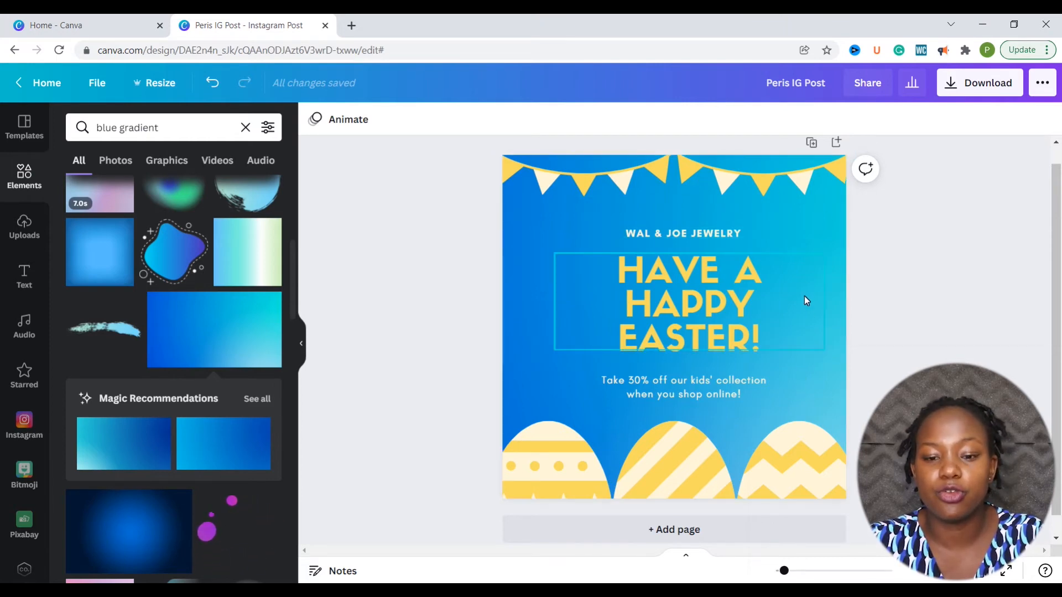
# Flip the blue gradient background image horizontally
pyautogui.click(543, 358)
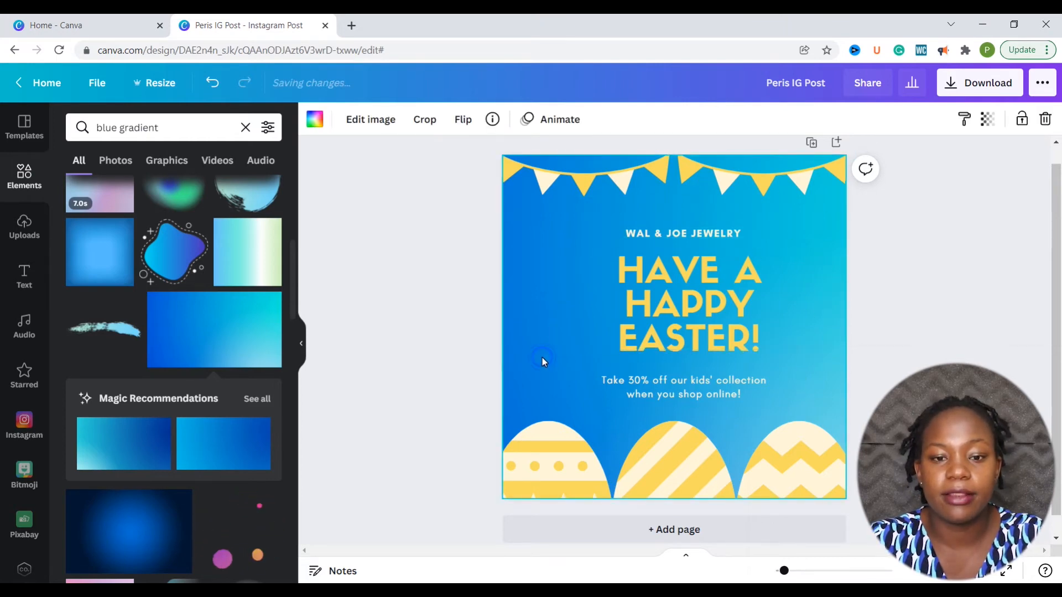
pyautogui.click(463, 119)
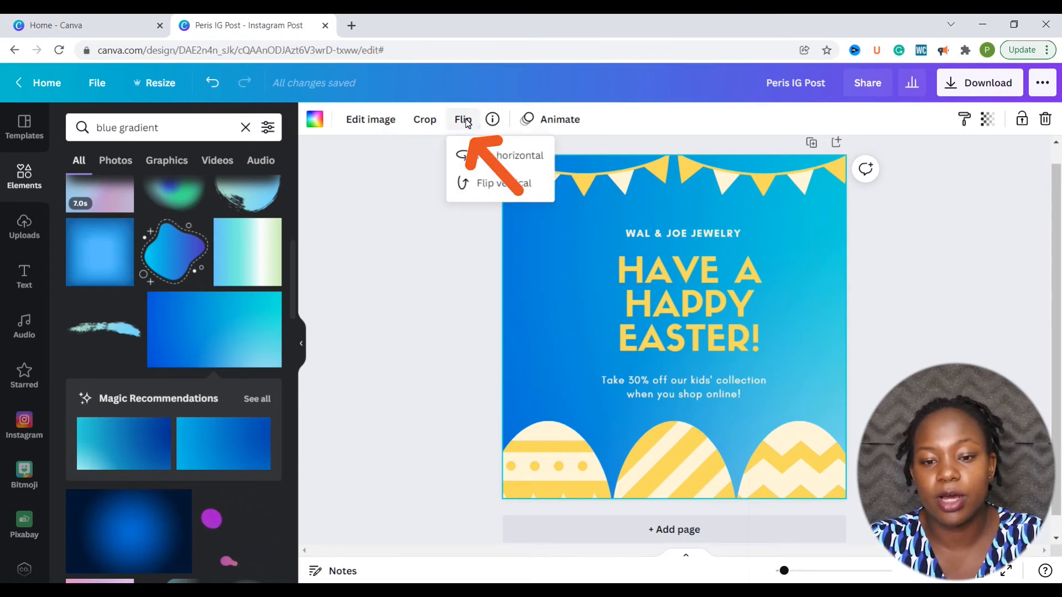
pyautogui.click(503, 156)
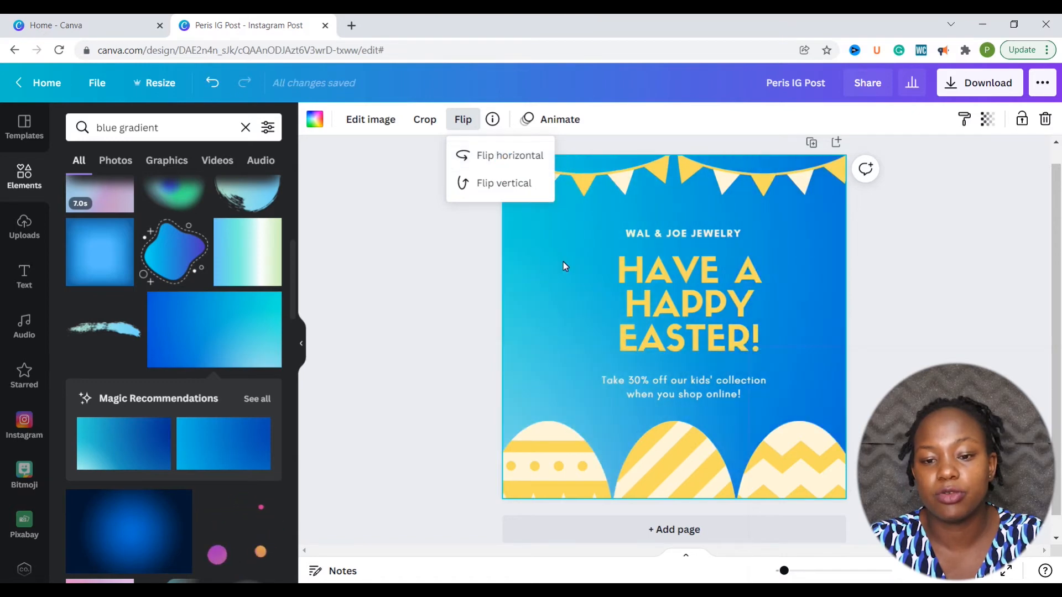
pyautogui.click(425, 472)
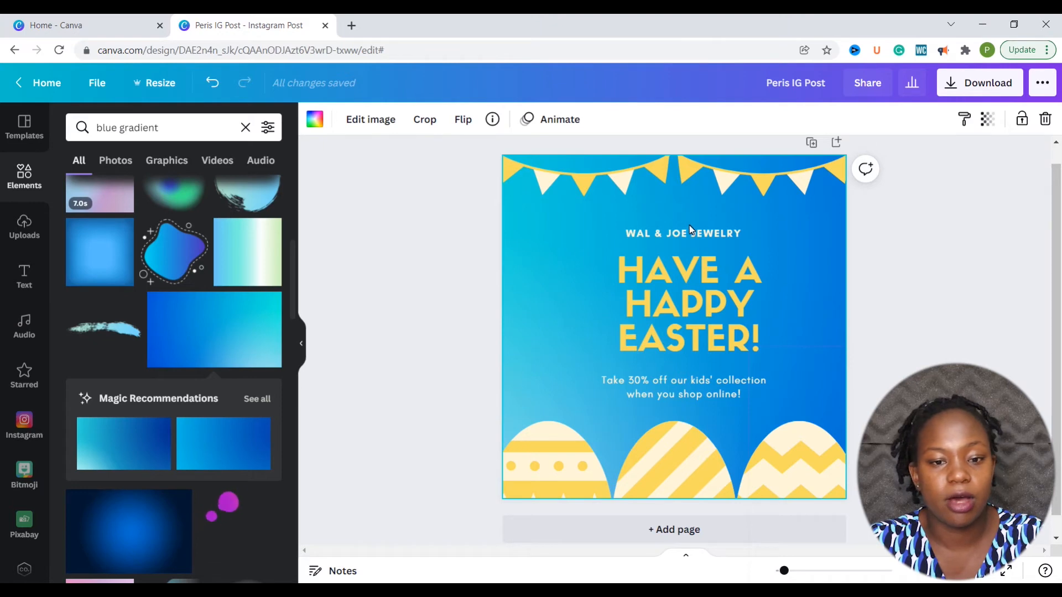
# Set the transparency of the gradient background image to 83
pyautogui.click(554, 307)
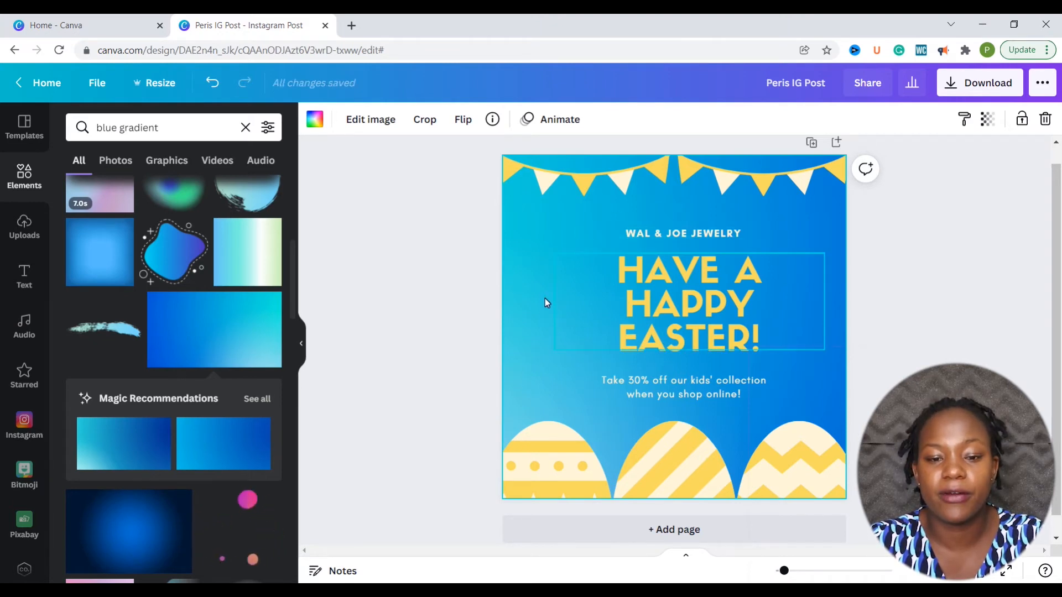
pyautogui.click(546, 217)
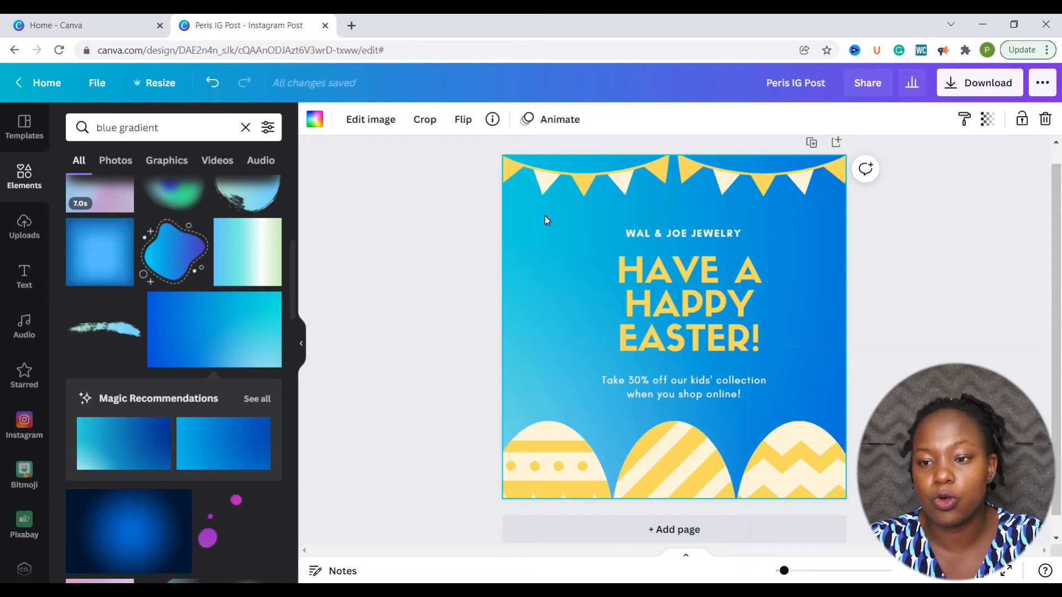
pyautogui.click(988, 120)
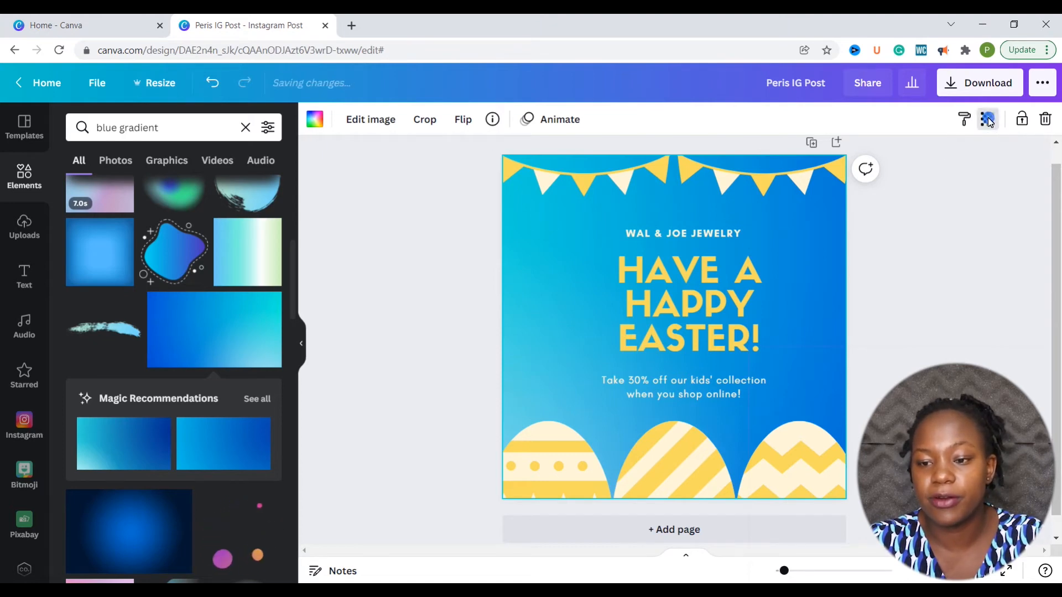
pyautogui.moveTo(943, 164)
pyautogui.mouseDown()
pyautogui.moveTo(896, 165)
pyautogui.moveTo(926, 161)
pyautogui.mouseUp()
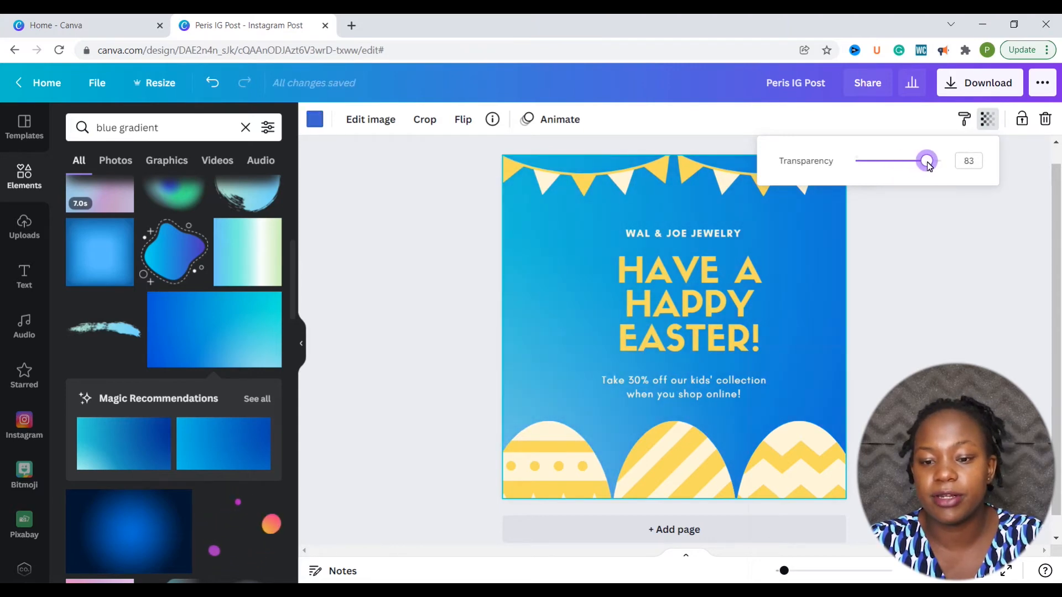
pyautogui.click(901, 333)
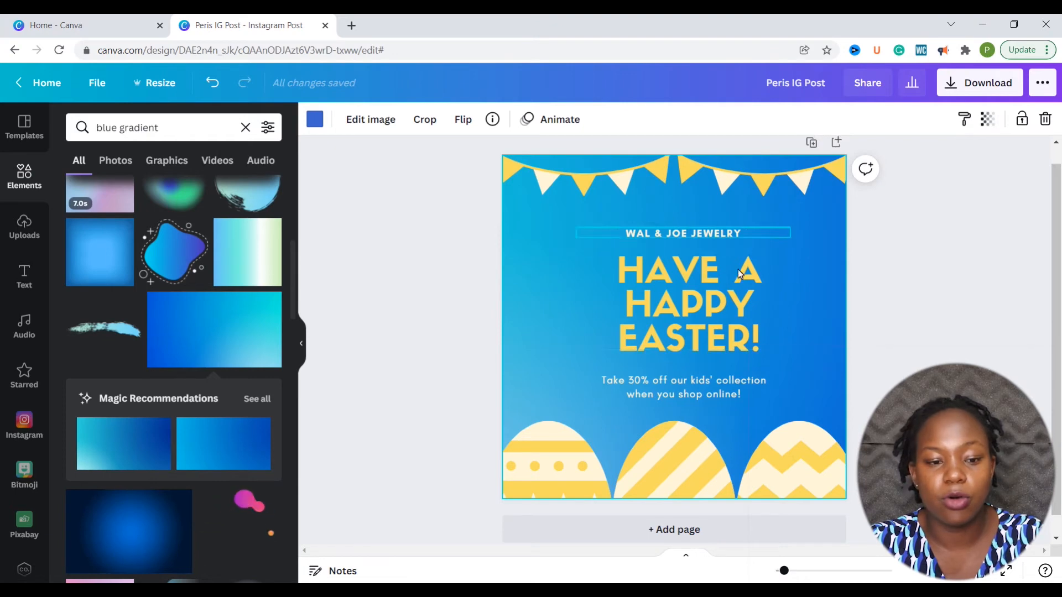
# Recolour the bunting, using the brand logo's yellow for both yellow parts and pink for the cream flags
pyautogui.click(776, 454)
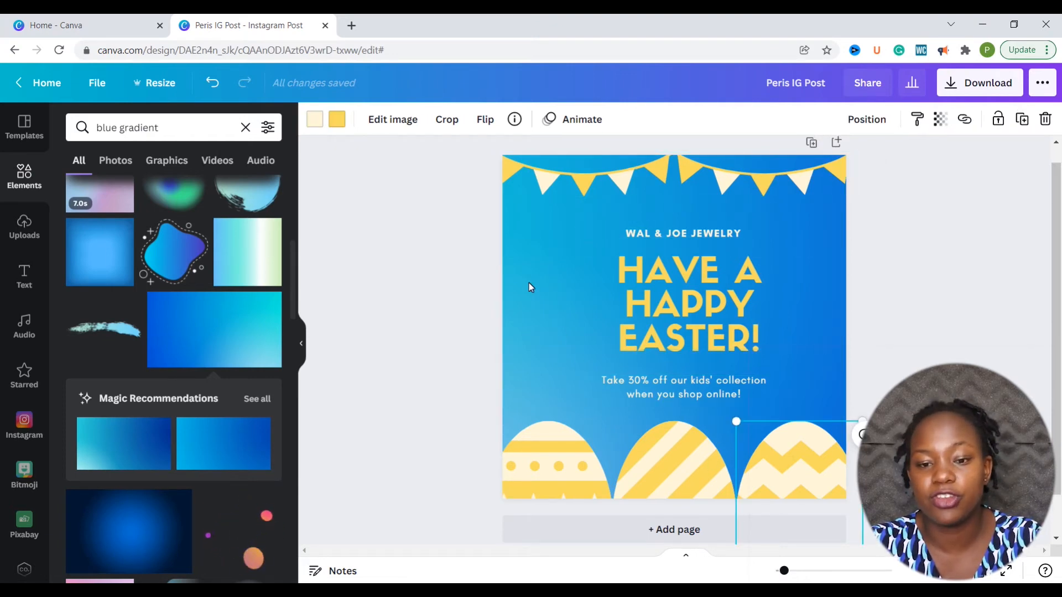
pyautogui.click(584, 183)
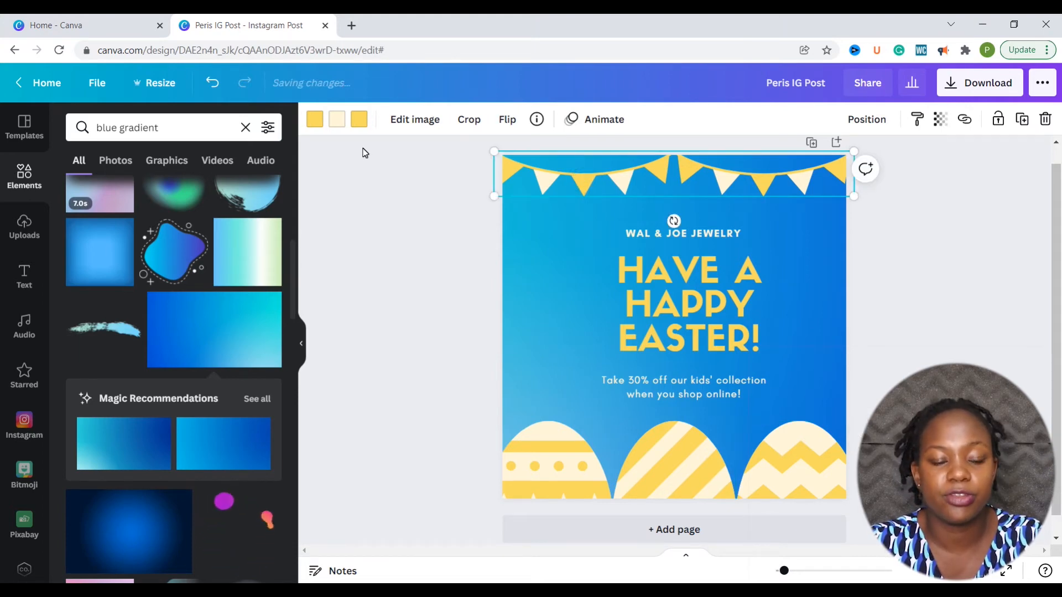
pyautogui.click(315, 120)
pyautogui.click(316, 120)
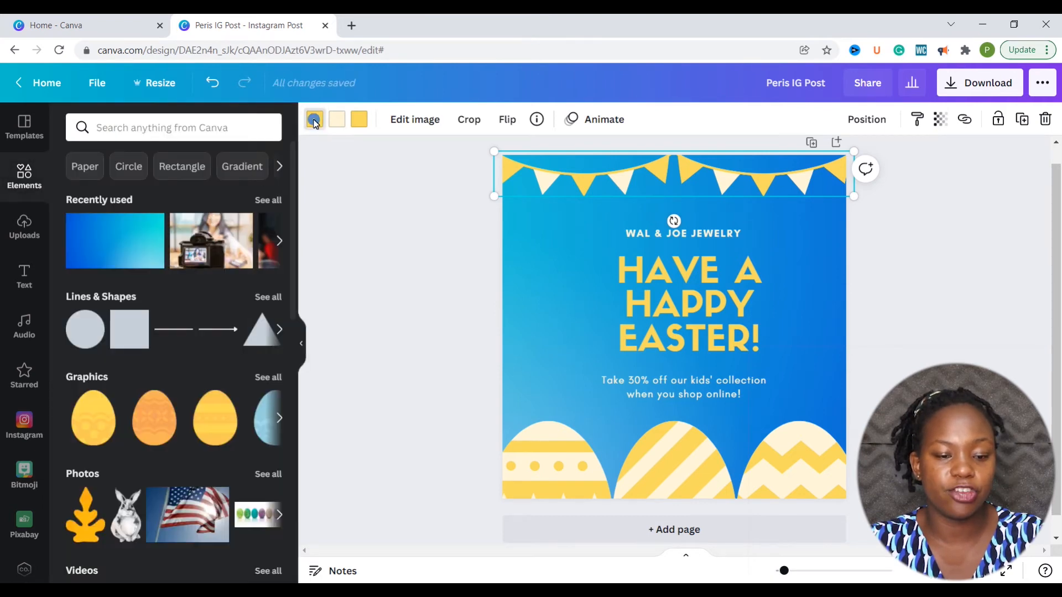
pyautogui.click(315, 121)
pyautogui.click(121, 297)
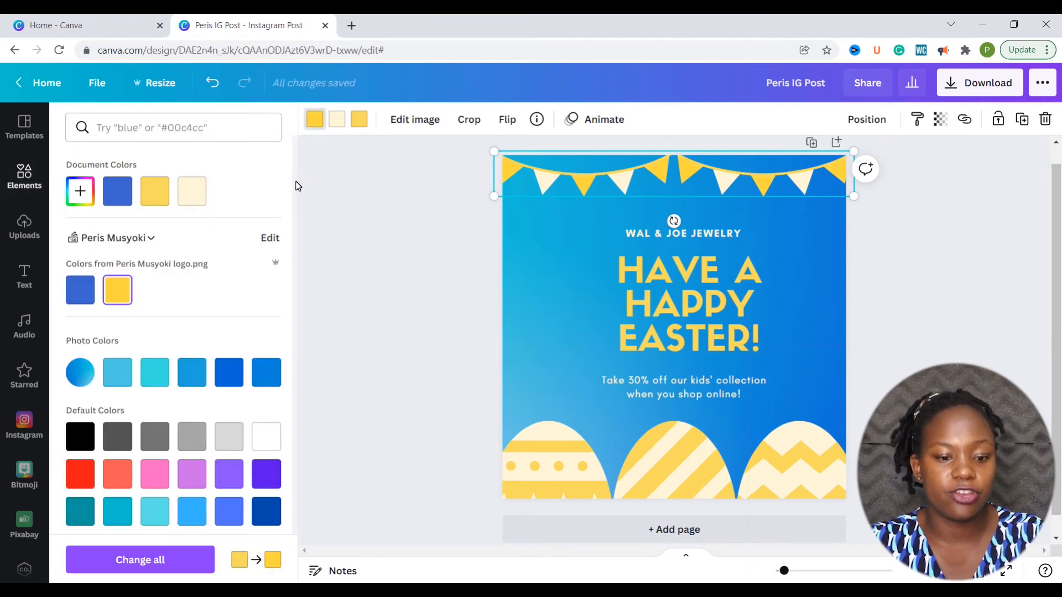
pyautogui.click(337, 120)
pyautogui.scroll(-1, 207, 392)
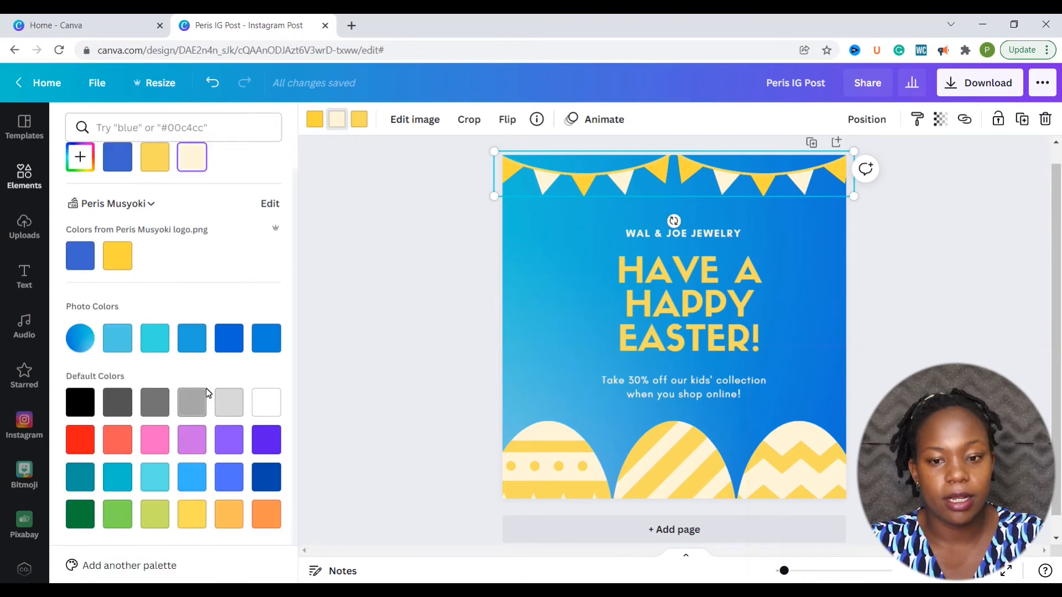
pyautogui.click(157, 449)
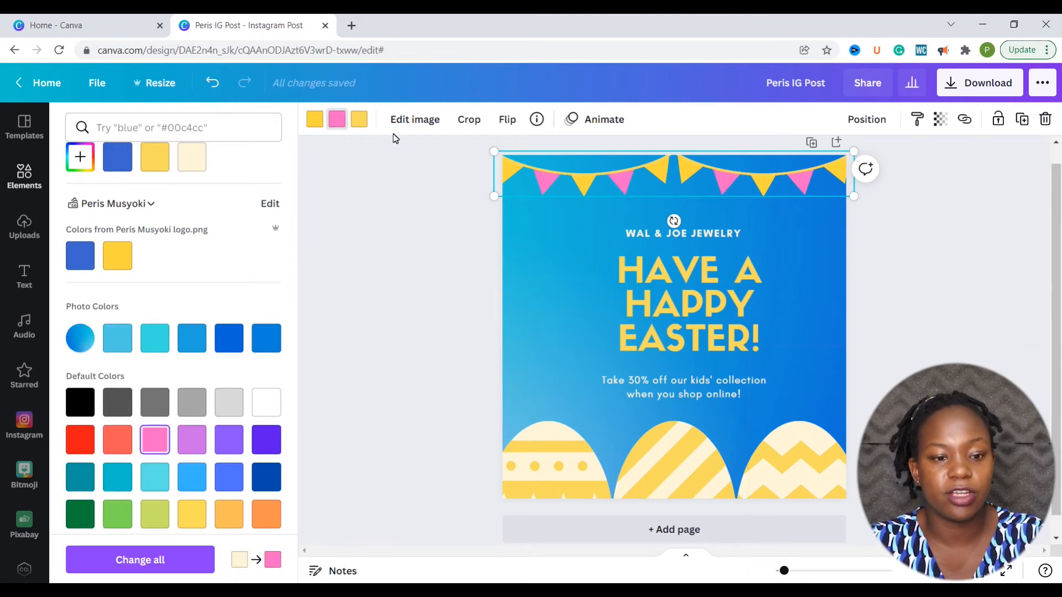
pyautogui.click(359, 119)
pyautogui.click(118, 263)
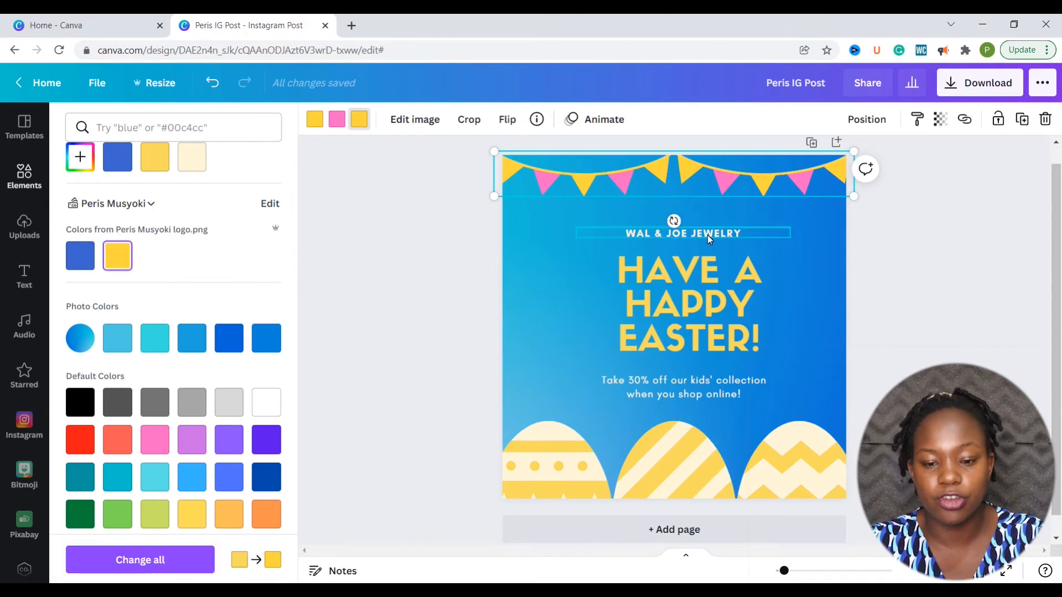
# Recolour the left and middle Easter eggs, replacing their yellow with the brand logo's yellow and their cream with pink
pyautogui.click(555, 460)
pyautogui.click(119, 259)
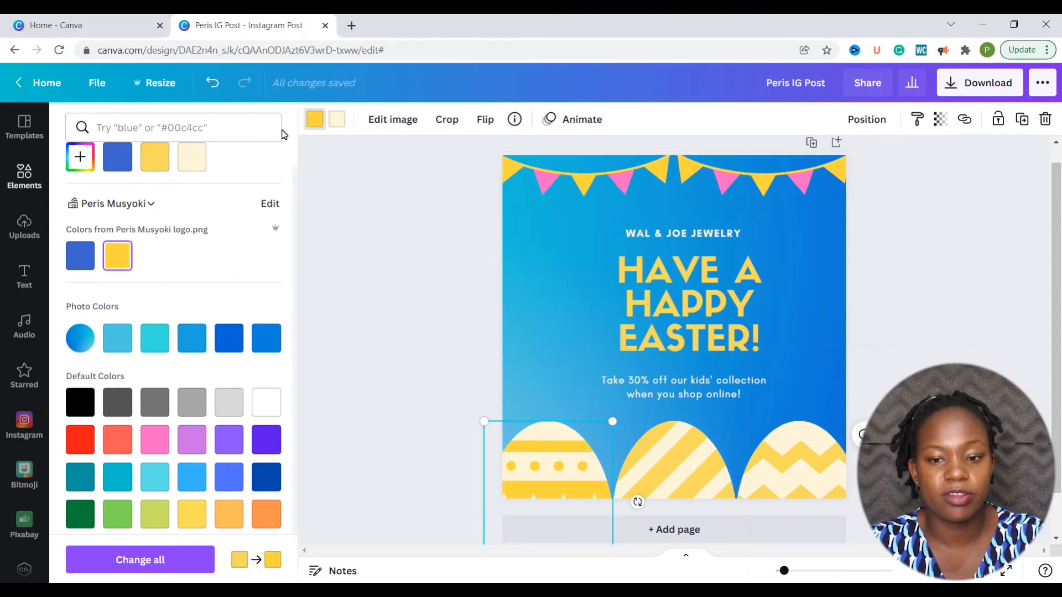
pyautogui.click(336, 121)
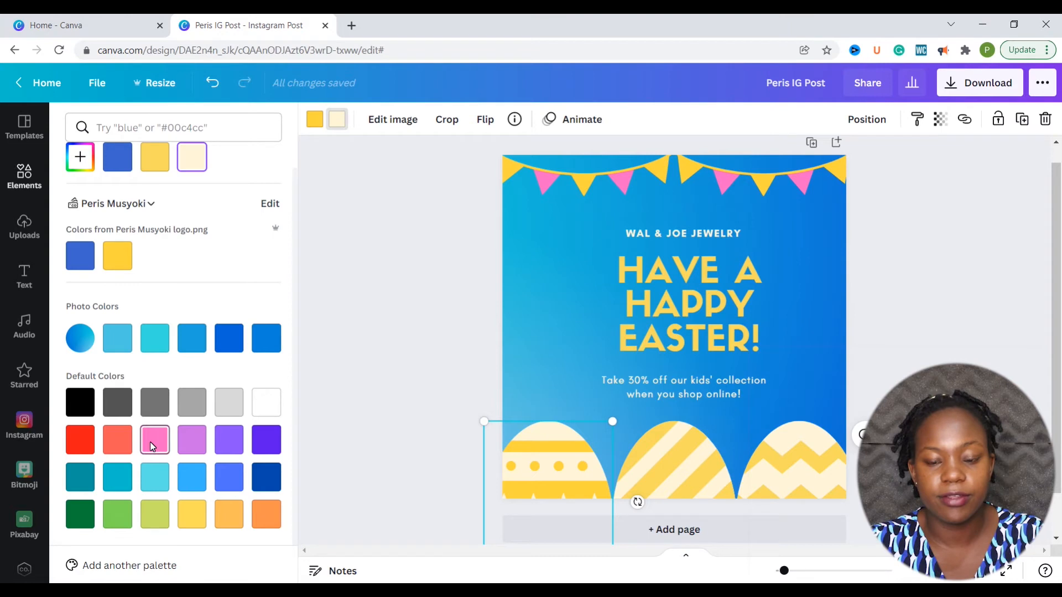
pyautogui.click(155, 439)
pyautogui.click(630, 462)
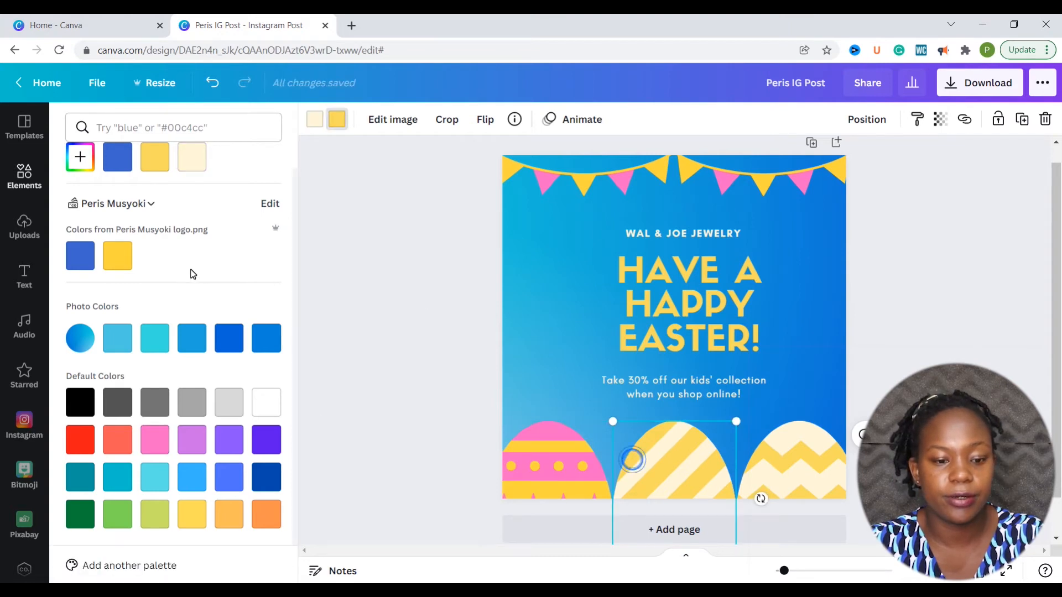
pyautogui.click(119, 255)
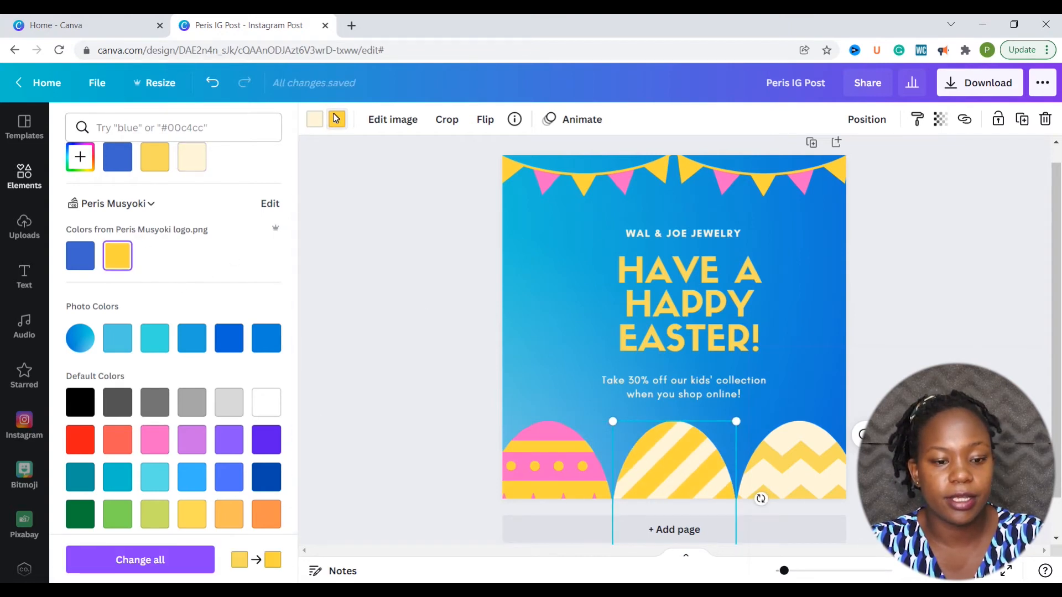
pyautogui.click(314, 119)
pyautogui.click(155, 439)
# Recolour the right Easter egg with the brand logo's yellow for its cream areas and pink for its zigzags
pyautogui.click(780, 482)
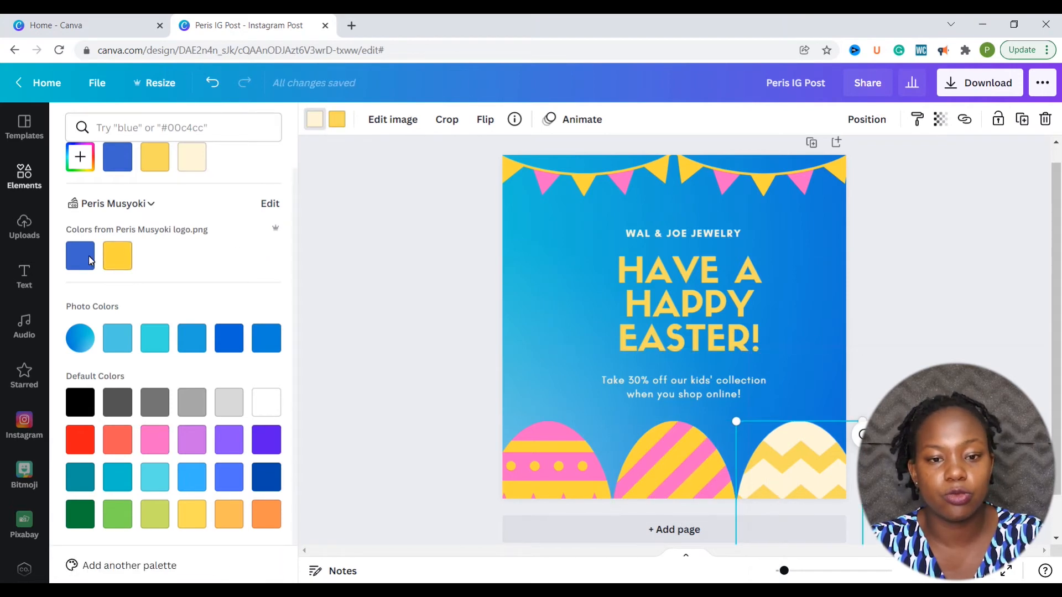
pyautogui.click(115, 257)
pyautogui.click(155, 439)
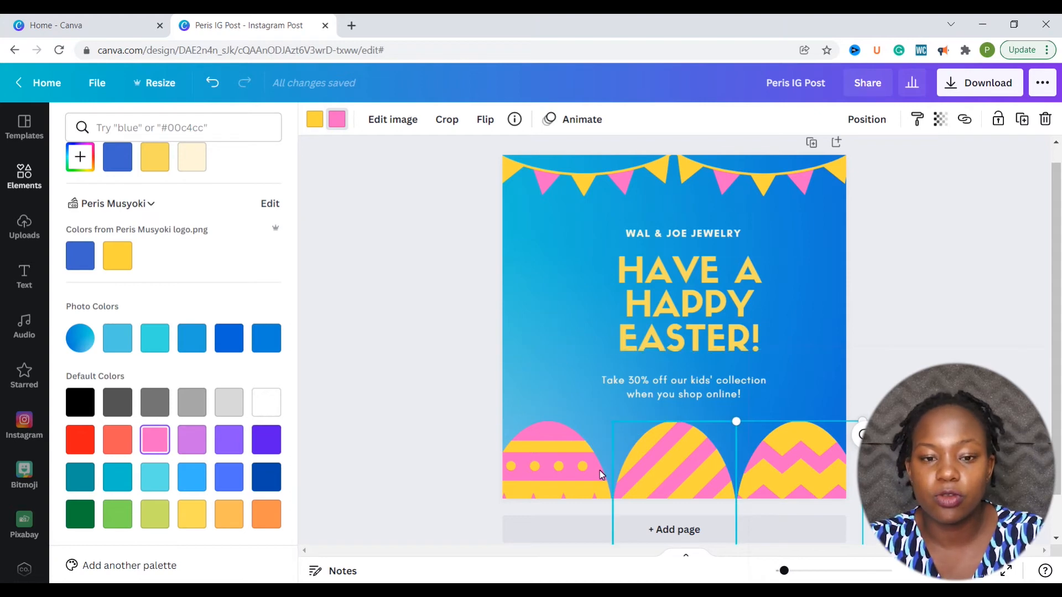
# Apply the brand fonts: Libre Baskerville to the business name and discount text, League Spartan to the "HAVE A HAPPY EASTER!" heading
pyautogui.click(684, 230)
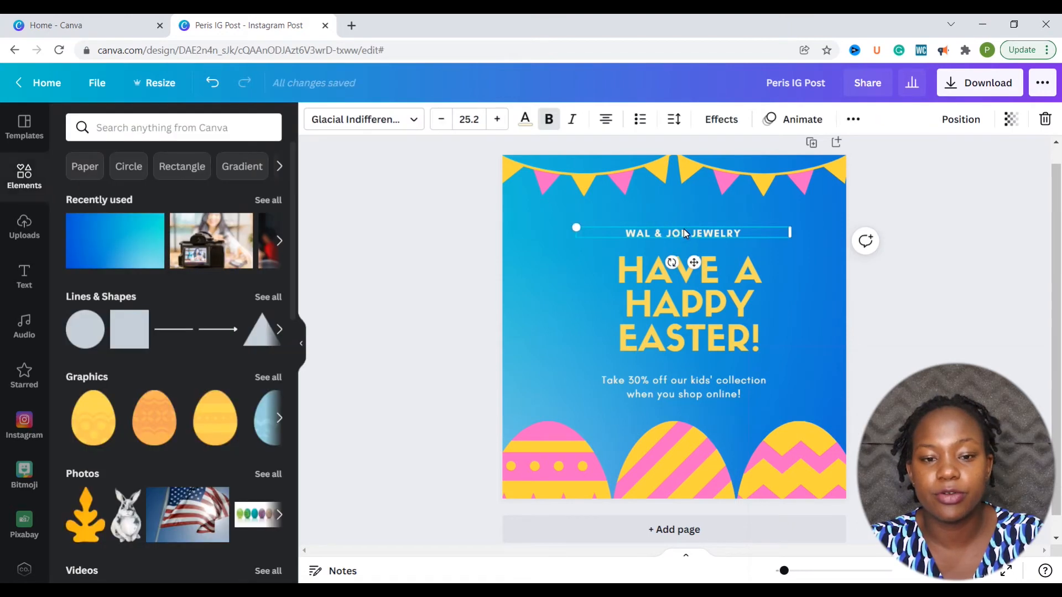
pyautogui.click(371, 123)
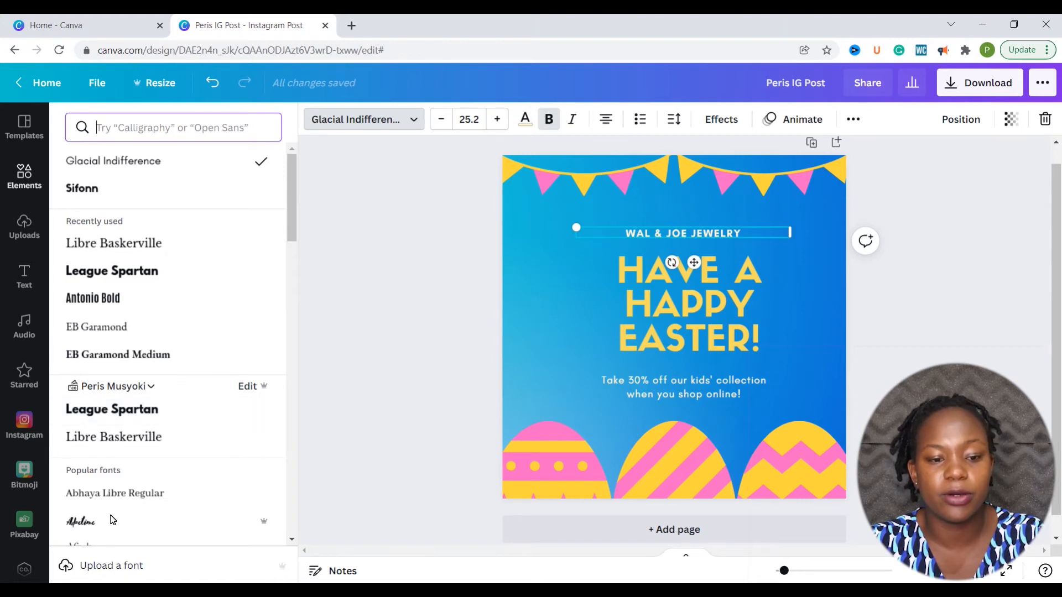
pyautogui.click(113, 445)
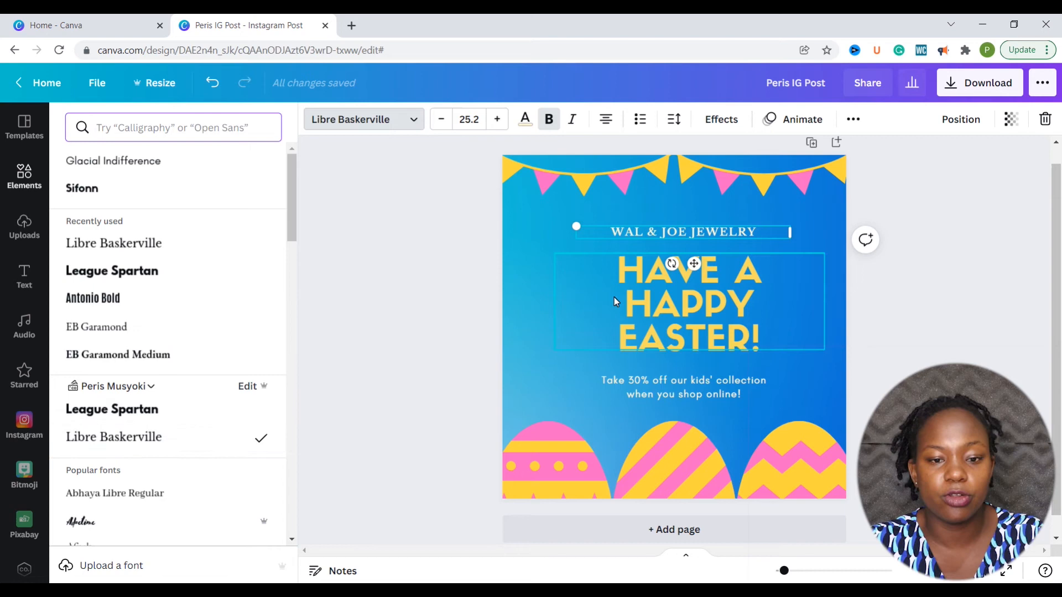
pyautogui.click(628, 314)
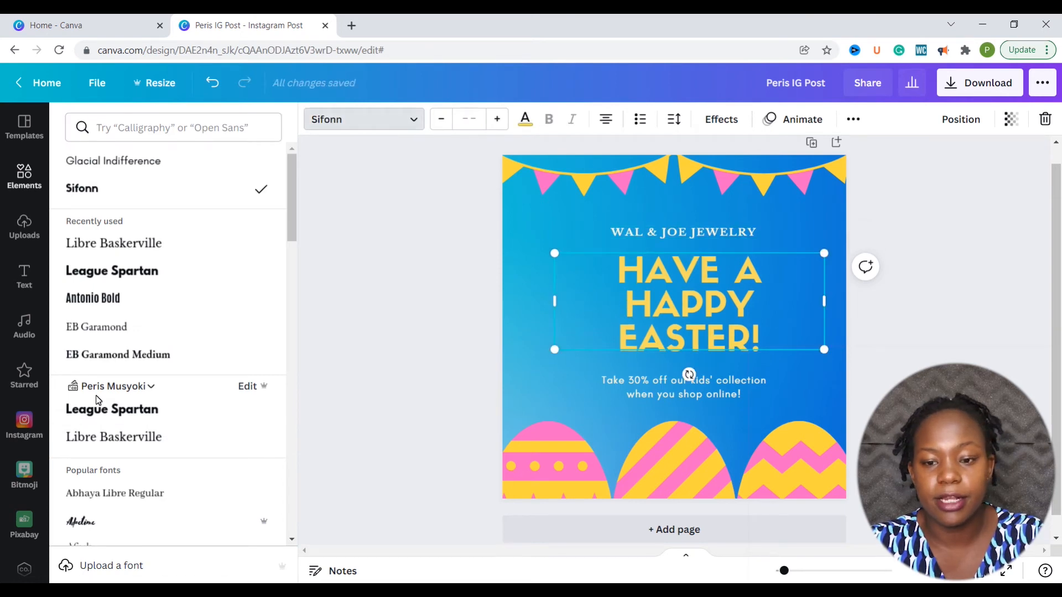
pyautogui.click(104, 416)
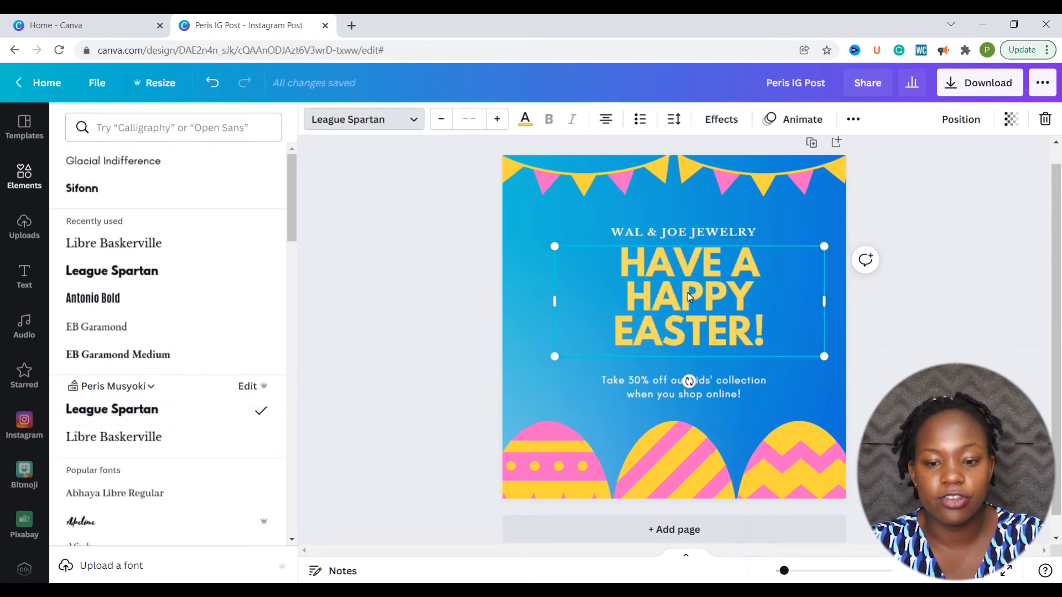
pyautogui.click(676, 400)
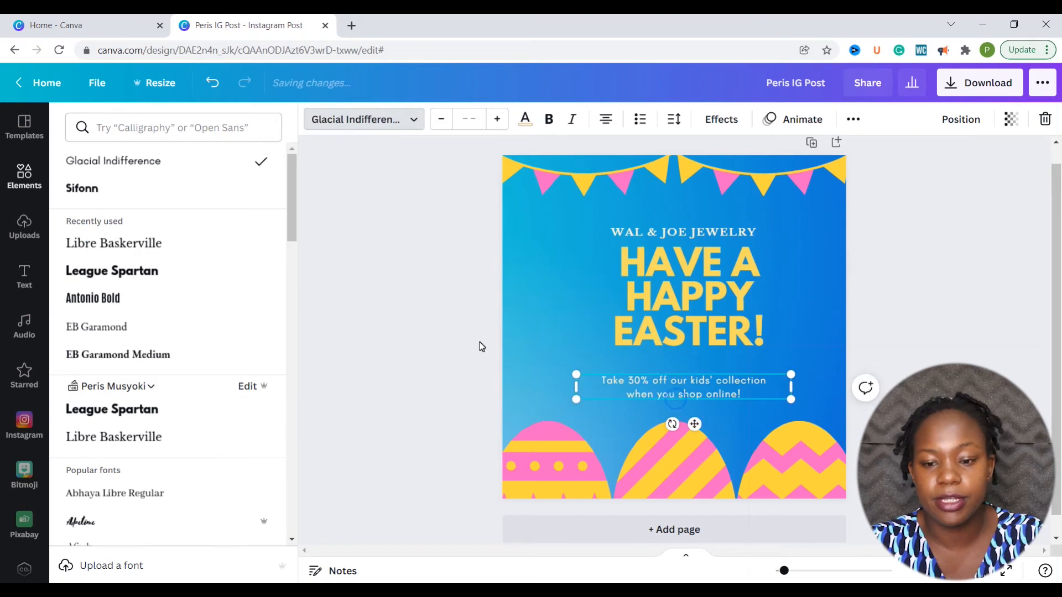
pyautogui.click(139, 446)
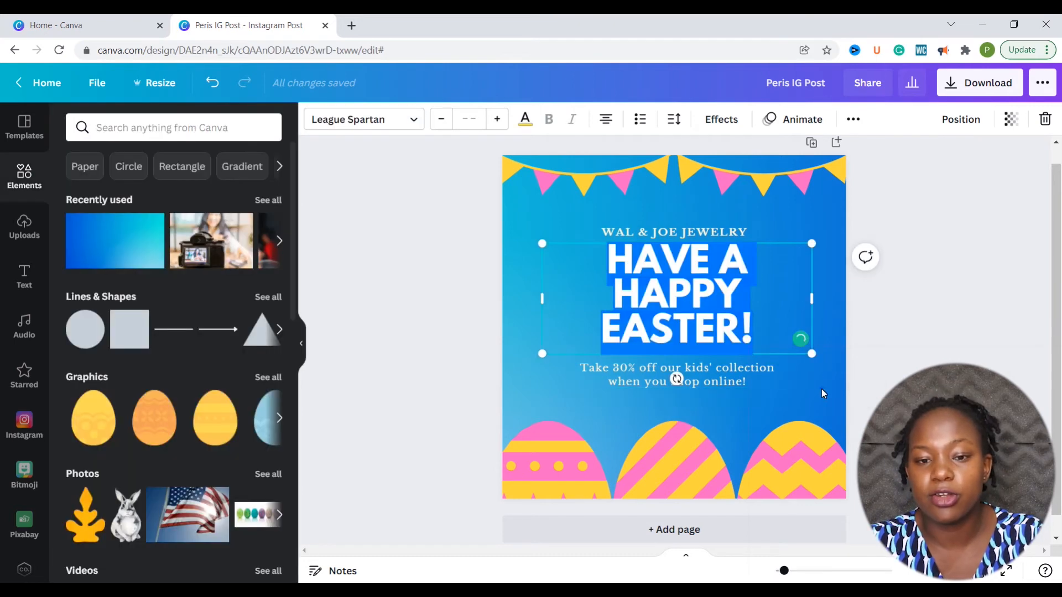
# Enlarge the heading by a few font-size steps and scale its text box back down to clear the business name and discount text
pyautogui.click(821, 389)
pyautogui.click(708, 286)
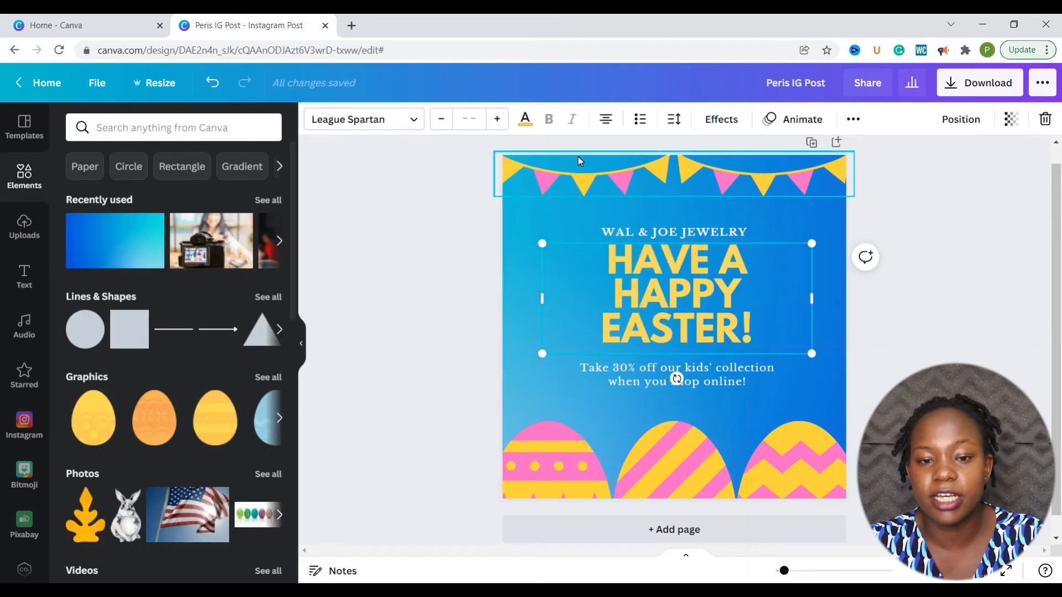
pyautogui.click(497, 119)
pyautogui.click(497, 119)
pyautogui.click(497, 119)
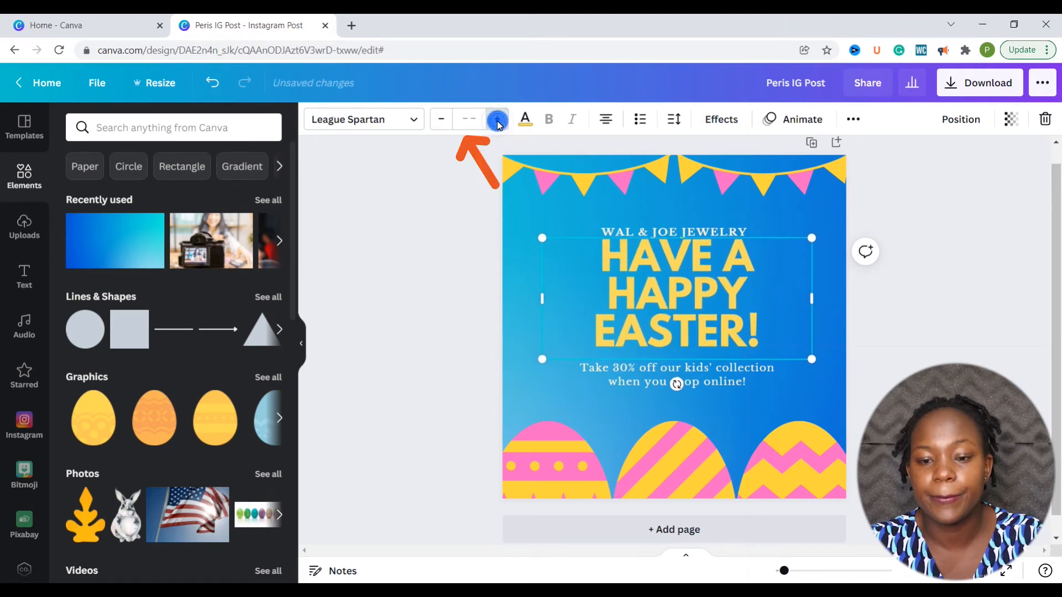
pyautogui.click(497, 118)
pyautogui.click(441, 120)
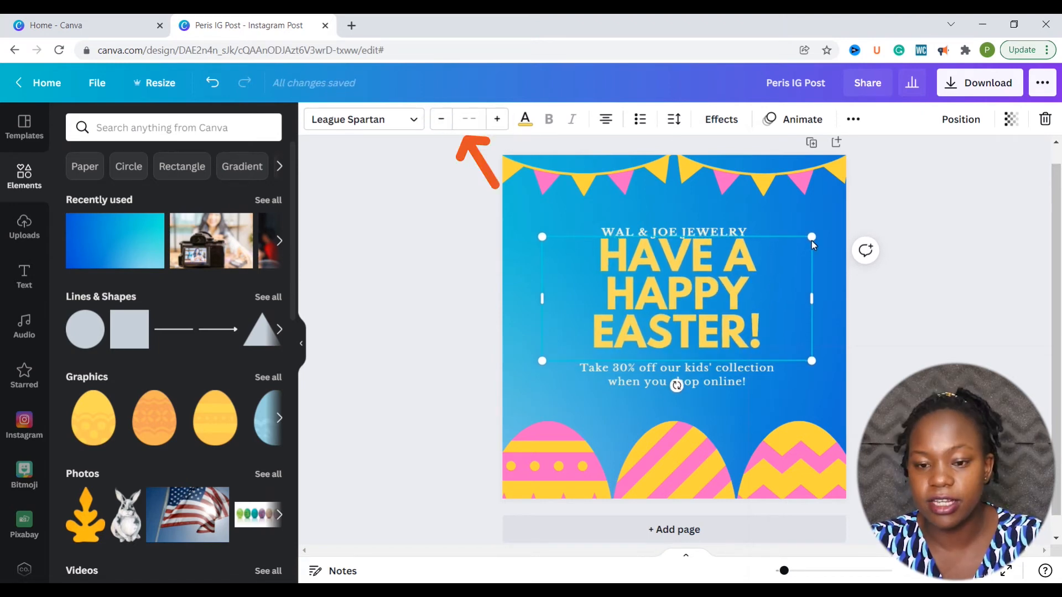
pyautogui.moveTo(811, 238)
pyautogui.mouseDown()
pyautogui.moveTo(782, 266)
pyautogui.moveTo(803, 253)
pyautogui.mouseUp()
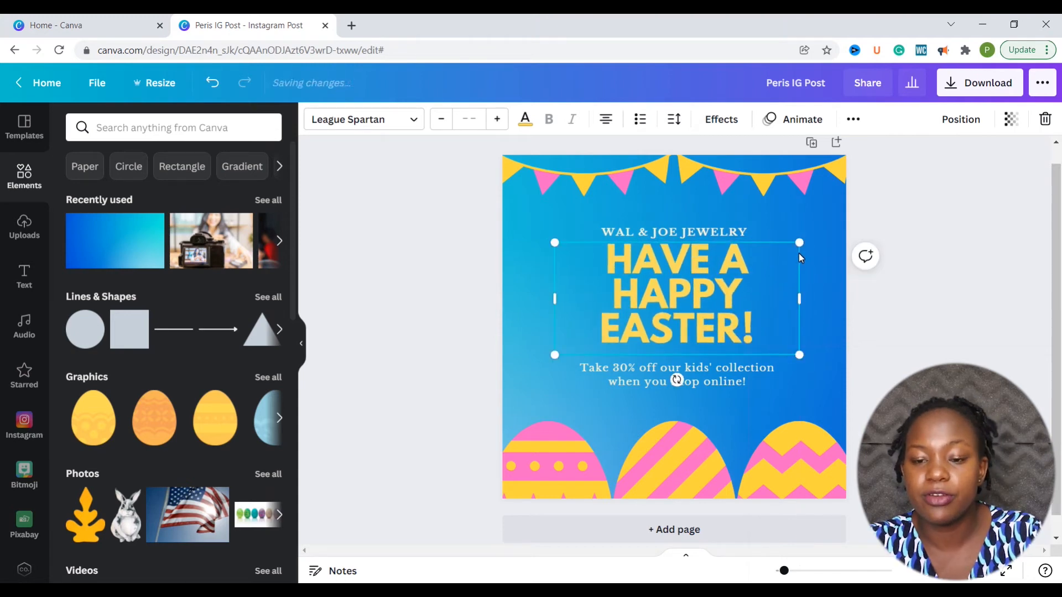
# Switch the heading's uppercase formatting off and back on
pyautogui.click(781, 224)
pyautogui.click(738, 246)
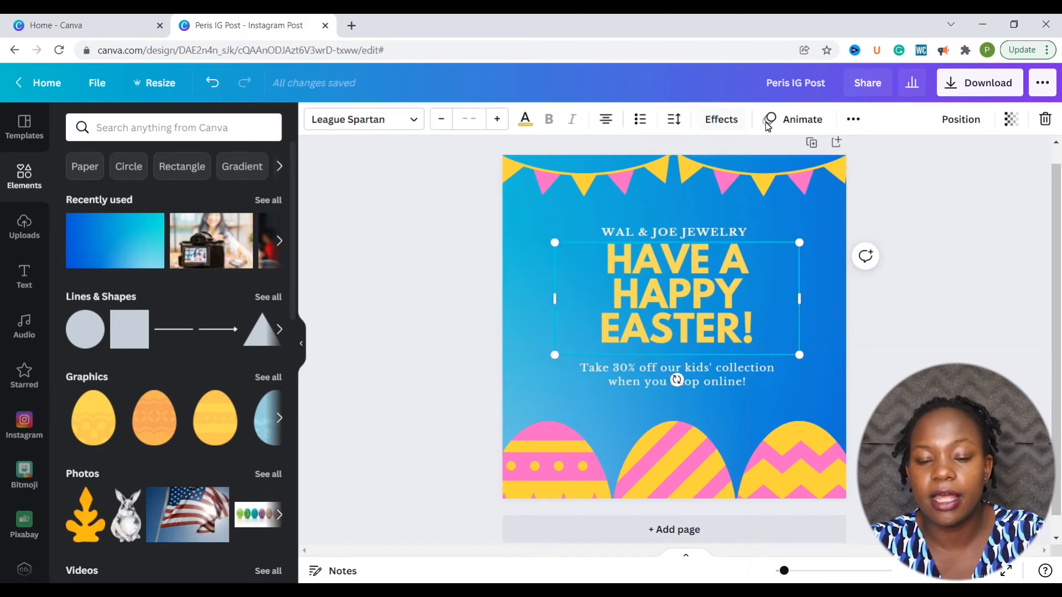
pyautogui.click(852, 120)
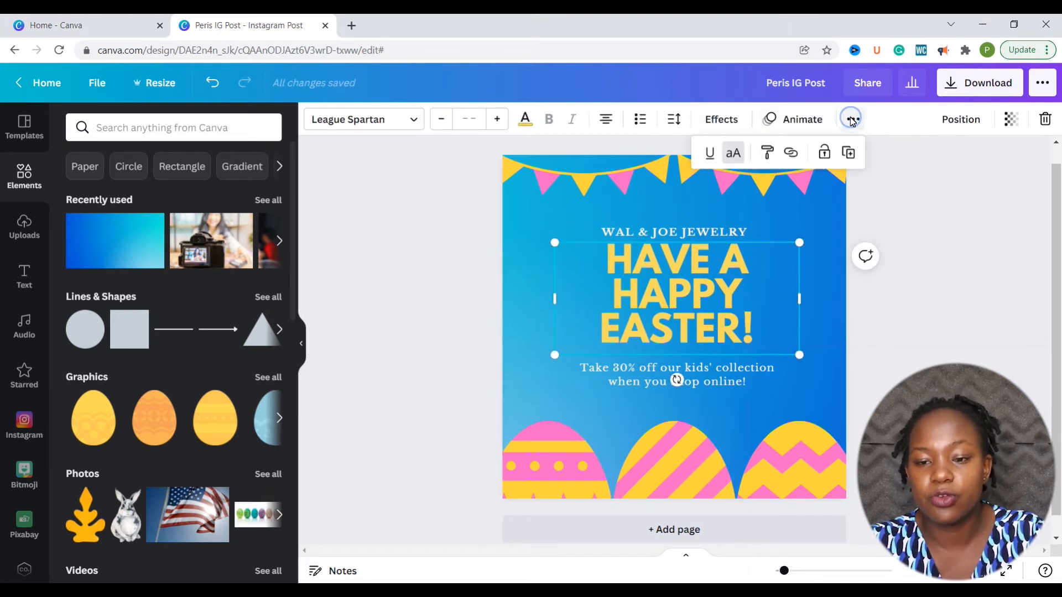
pyautogui.click(733, 155)
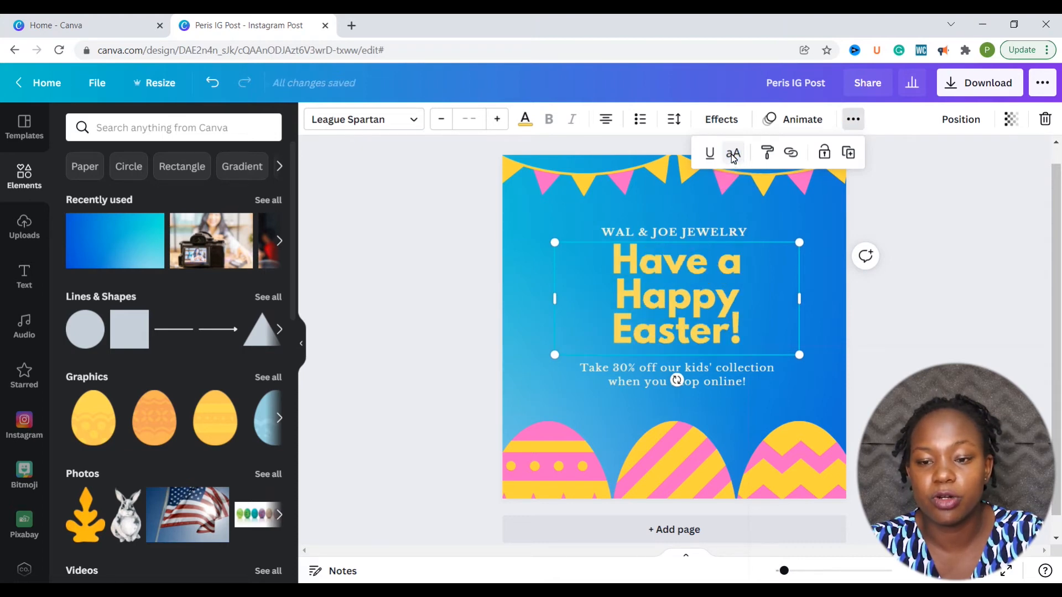
pyautogui.click(733, 155)
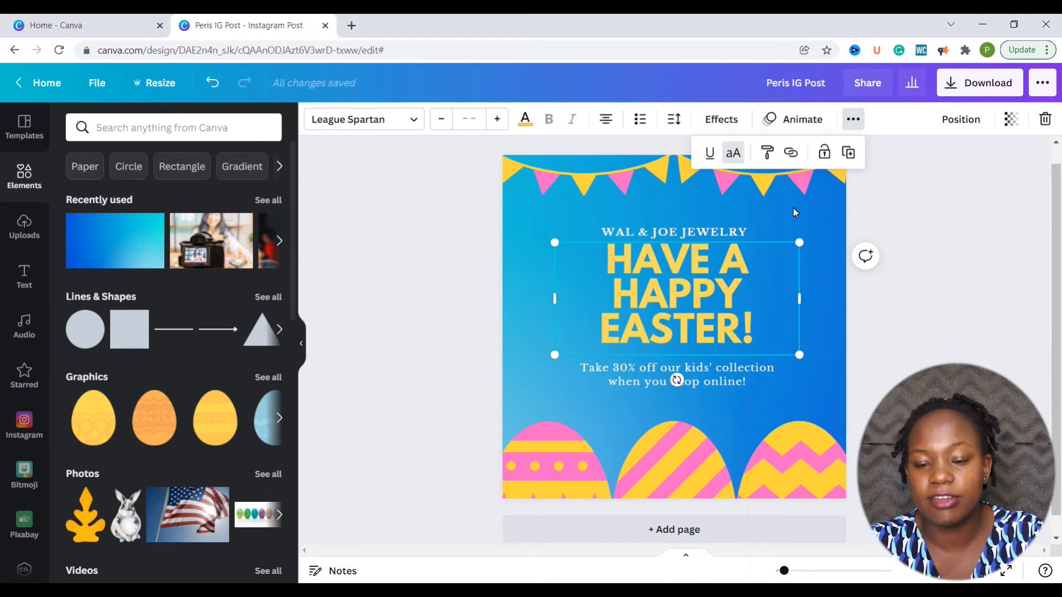
pyautogui.click(710, 153)
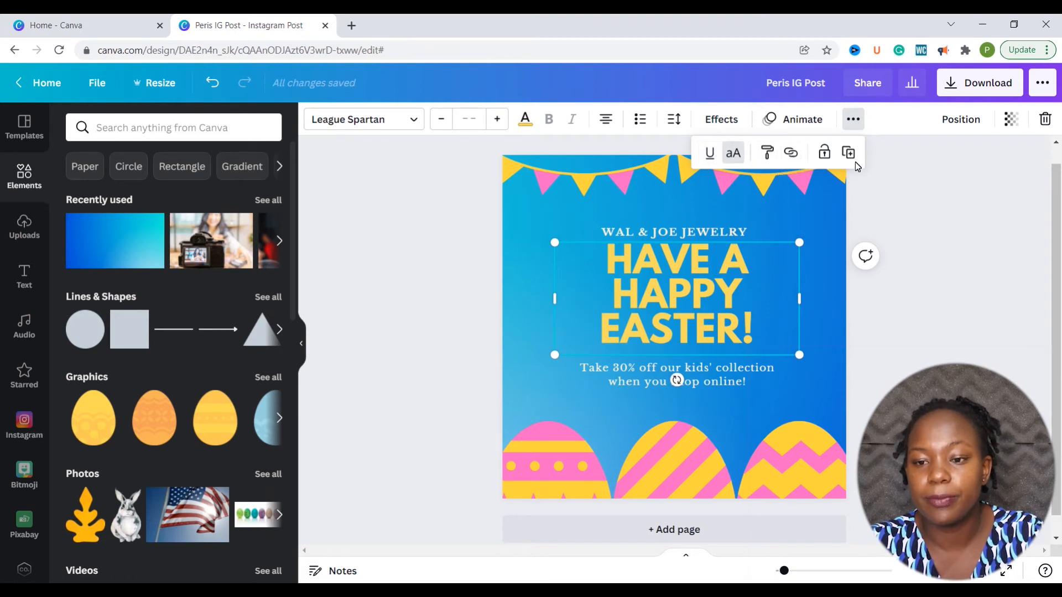
# Lock the "HAVE A HAPPY EASTER!" heading, try to move it, and unlock it again
pyautogui.click(825, 153)
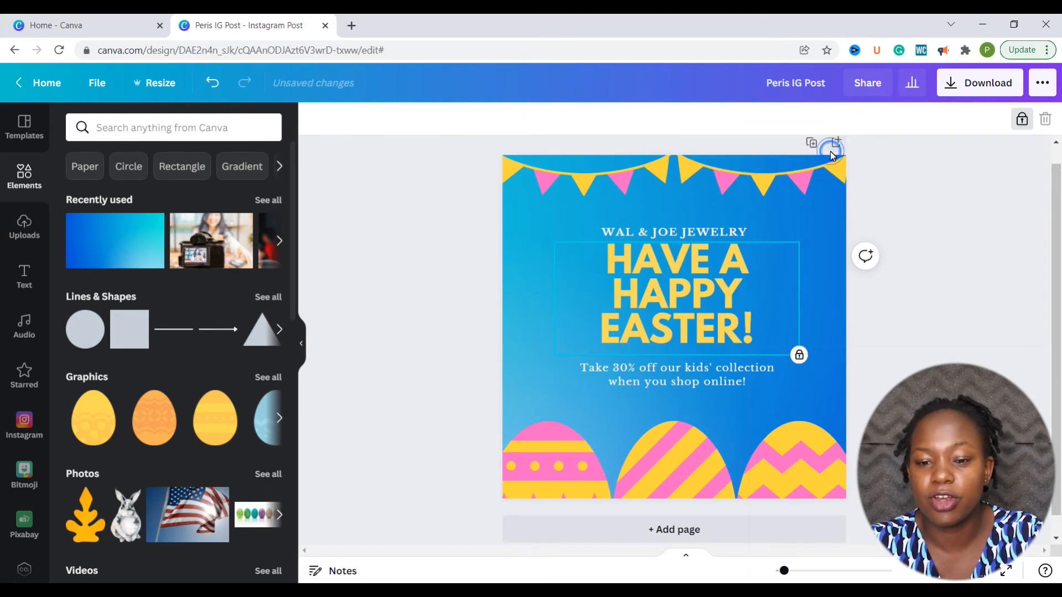
pyautogui.moveTo(710, 293); pyautogui.dragTo(625, 303)
pyautogui.moveTo(695, 290); pyautogui.dragTo(655, 307)
pyautogui.click(708, 278)
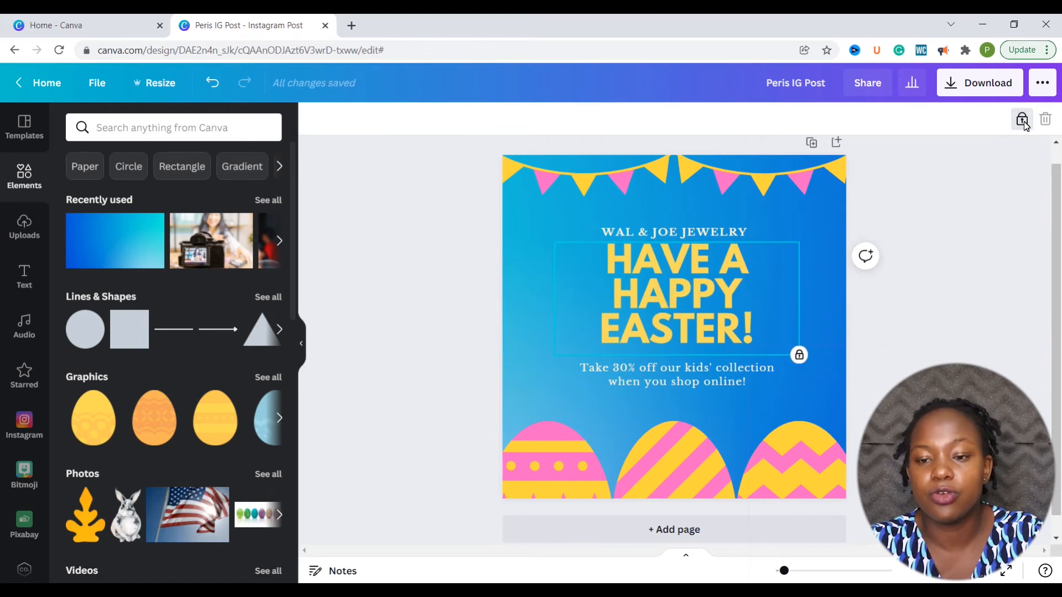
pyautogui.click(1023, 120)
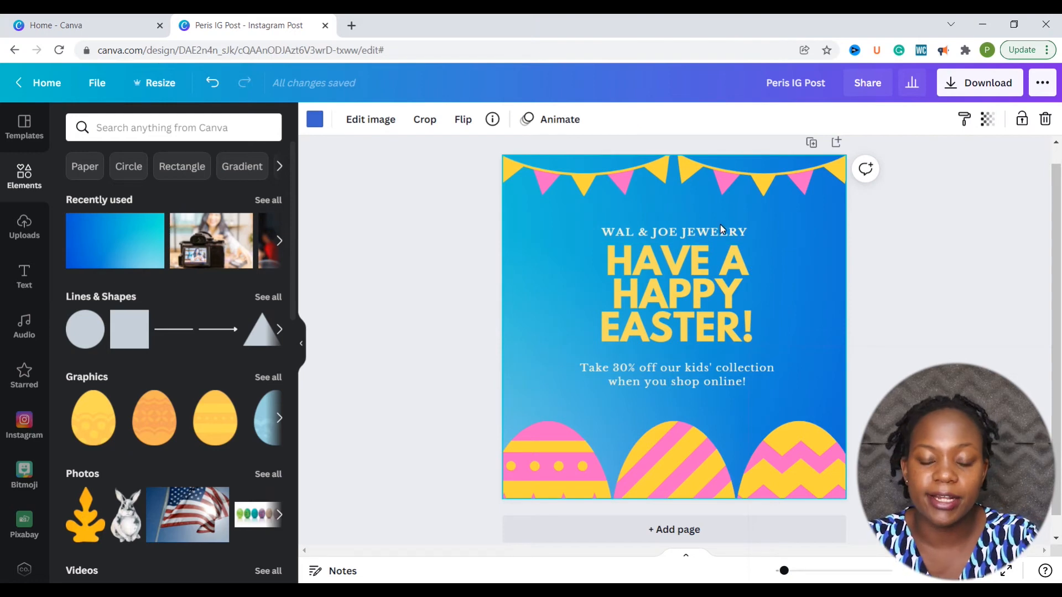
# Move the discount text slightly up towards the heading and tidy up the three text boxes so they share a centred alignment
pyautogui.moveTo(640, 374); pyautogui.dragTo(646, 366)
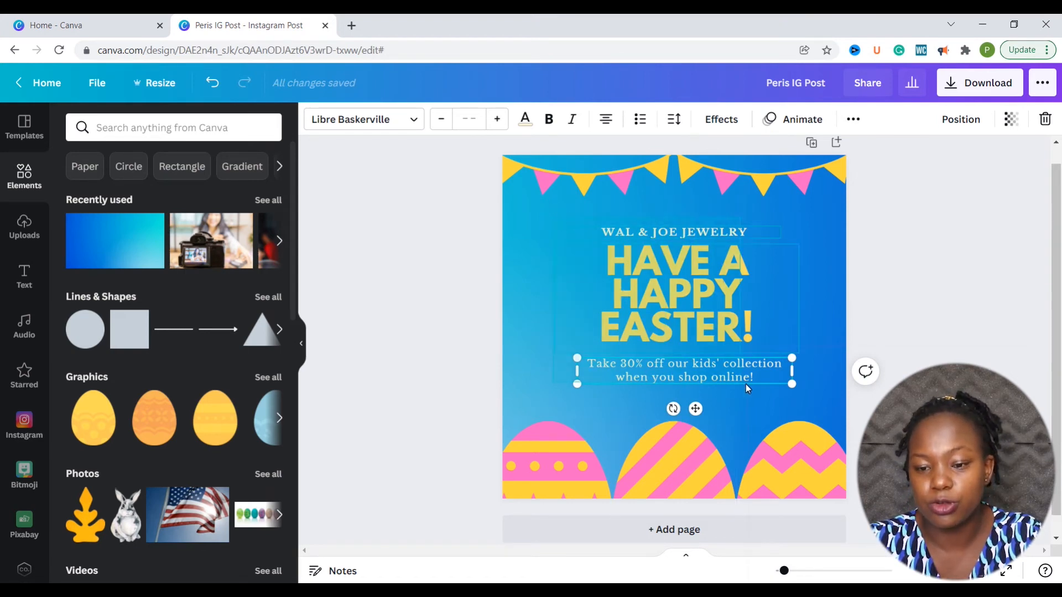
pyautogui.moveTo(772, 396); pyautogui.dragTo(844, 136)
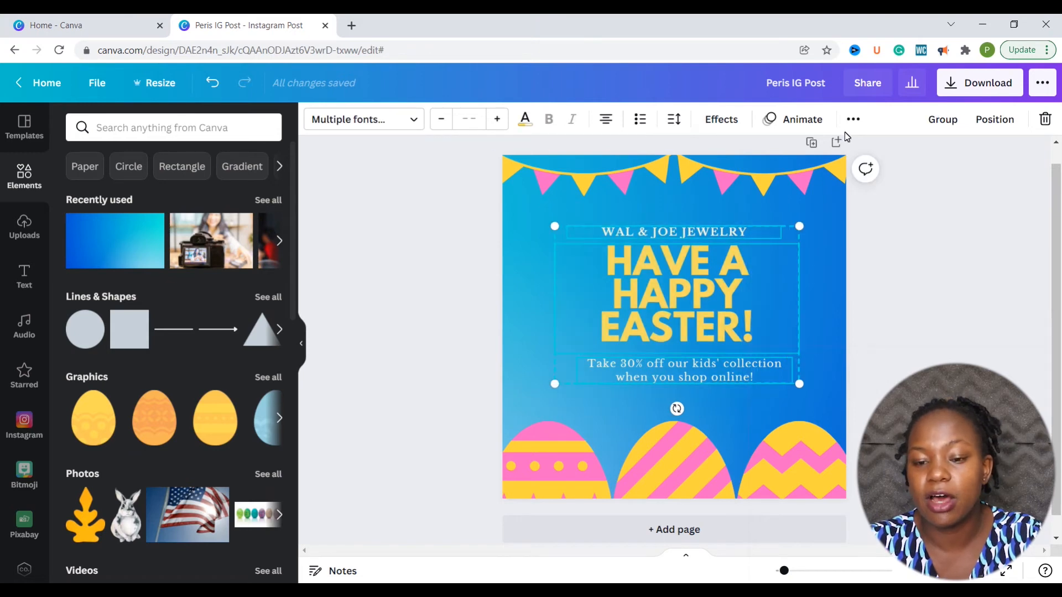
pyautogui.click(994, 120)
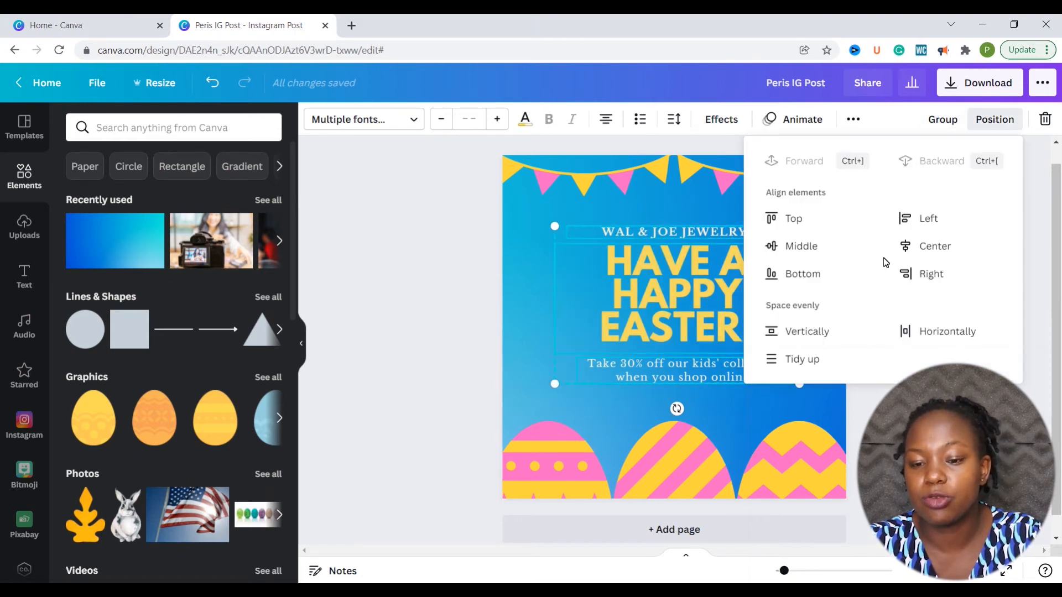
pyautogui.click(803, 360)
pyautogui.click(744, 407)
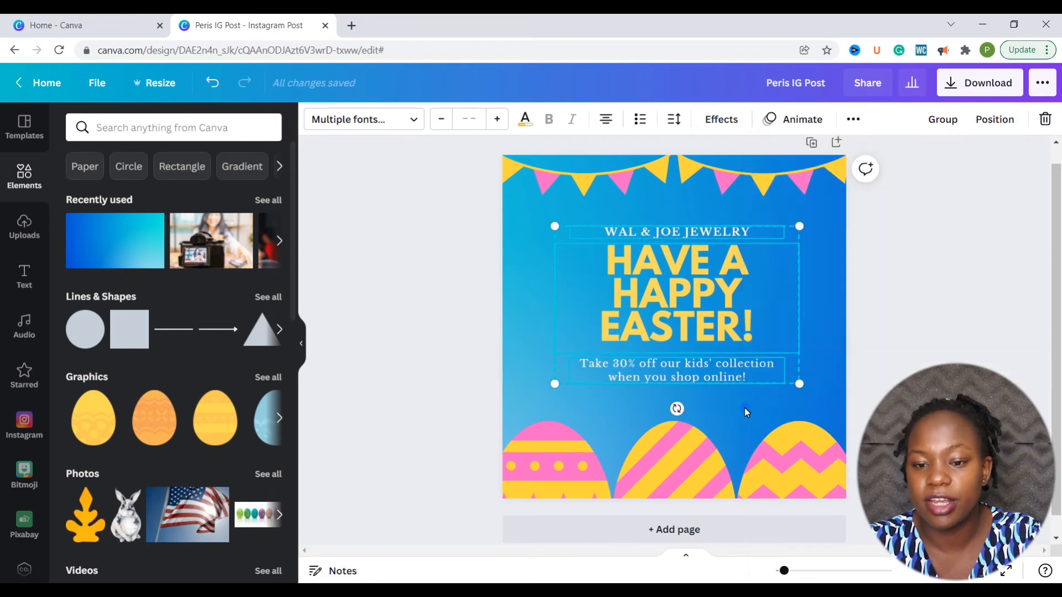
pyautogui.click(745, 406)
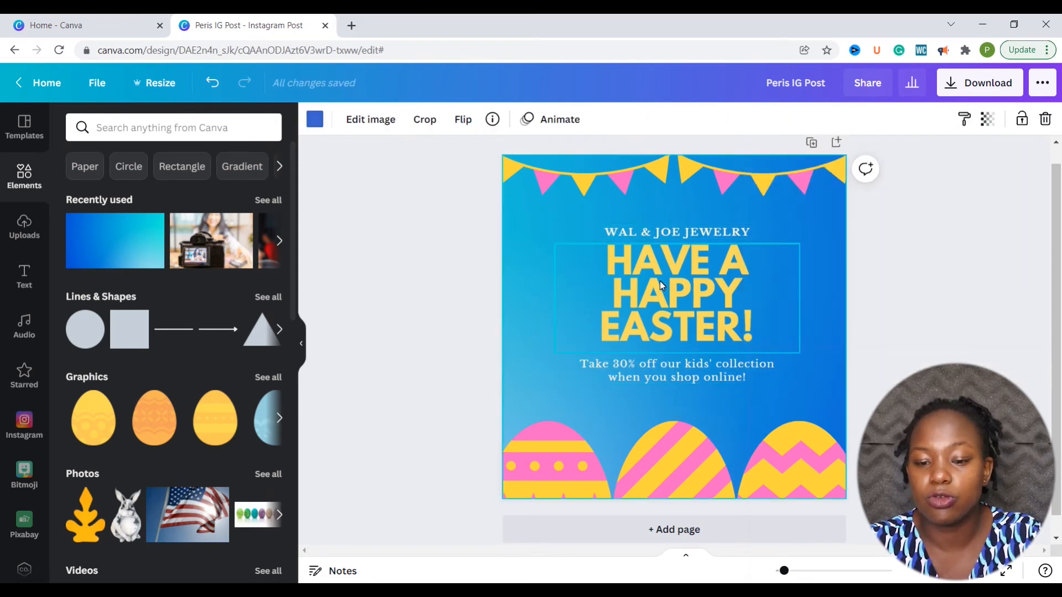
pyautogui.click(530, 319)
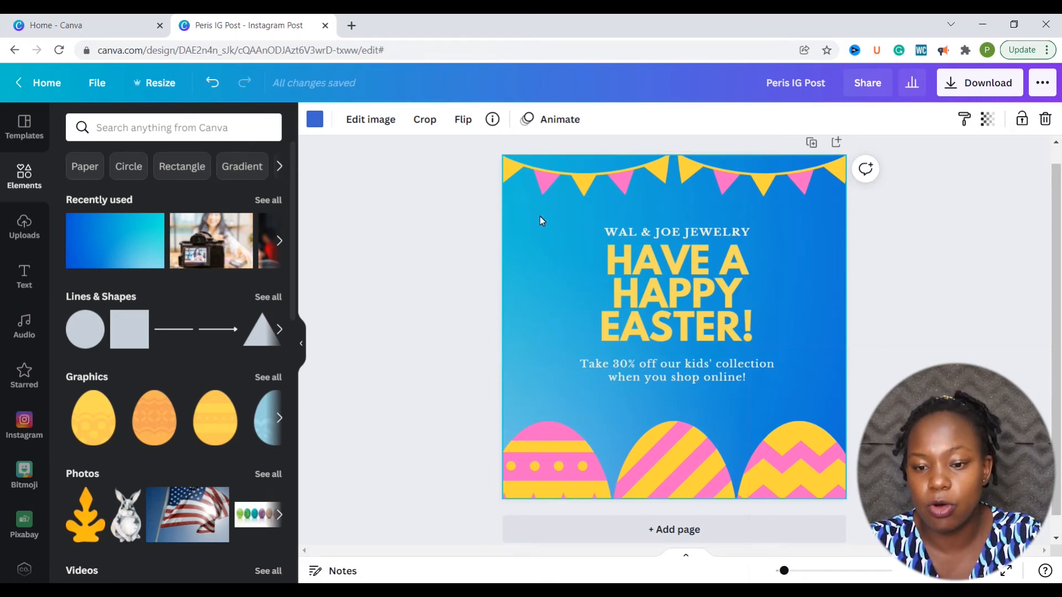
# Group the business name, heading and discount text into a single object
pyautogui.moveTo(540, 216); pyautogui.dragTo(793, 394)
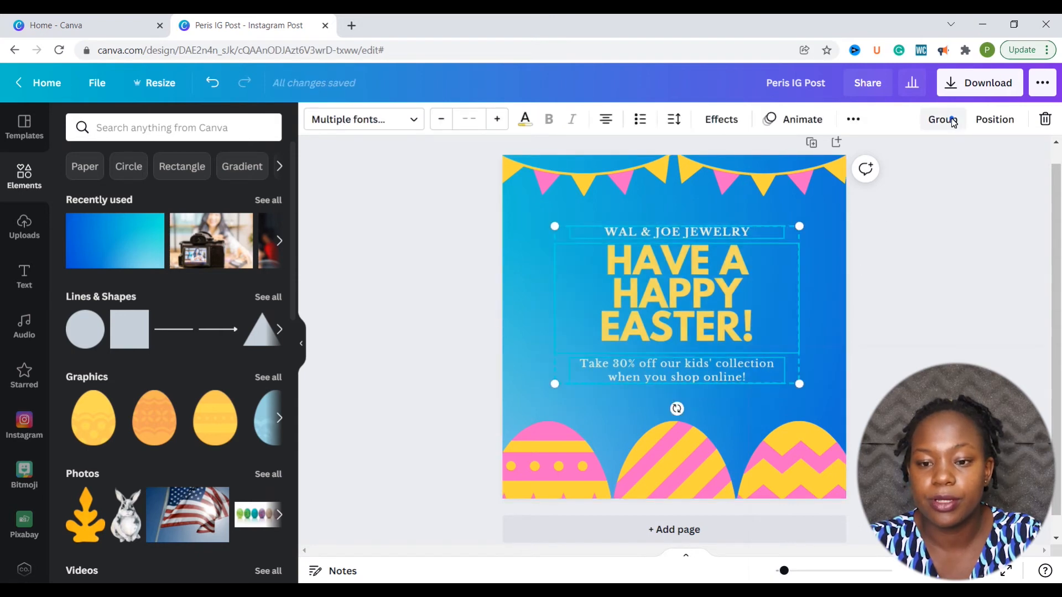
pyautogui.click(950, 119)
pyautogui.click(528, 404)
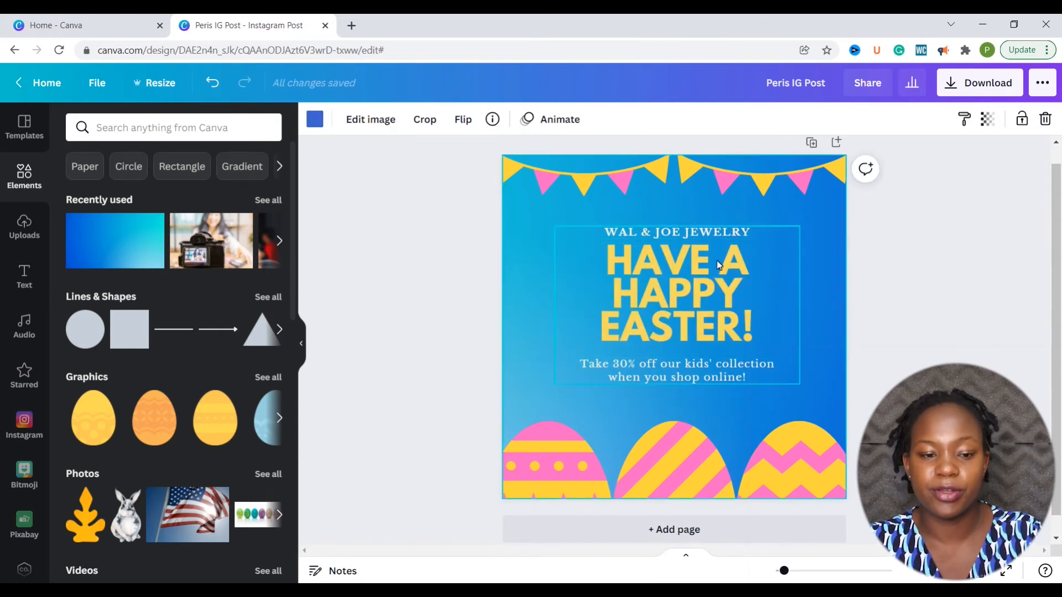
pyautogui.press('Tab')
pyautogui.click(733, 406)
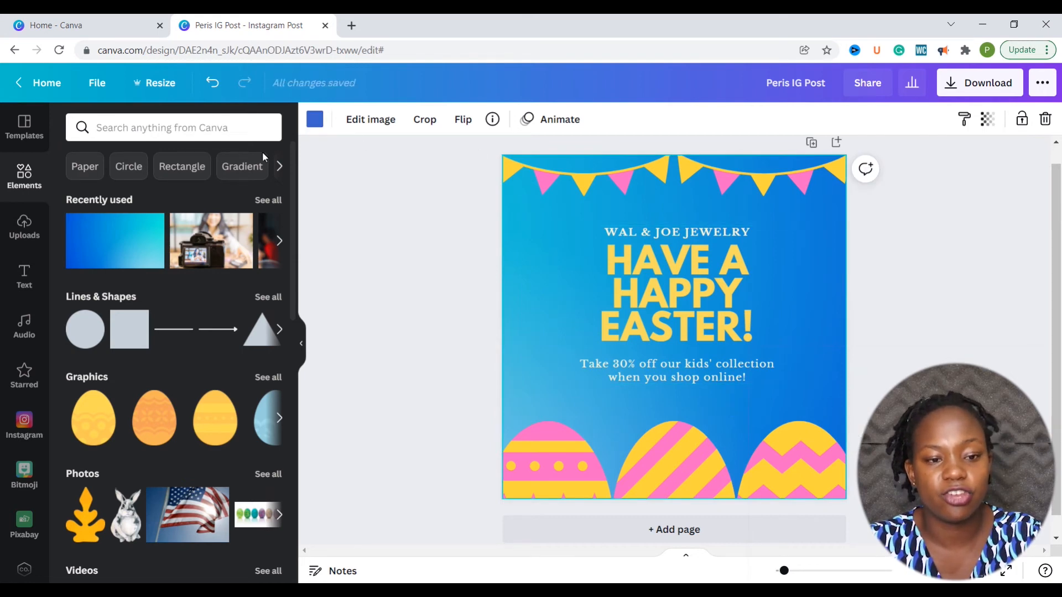
# Search the graphics for "polka dots", add the round blue dot pattern to the design and browse its Magic Recommendations
pyautogui.click(138, 128)
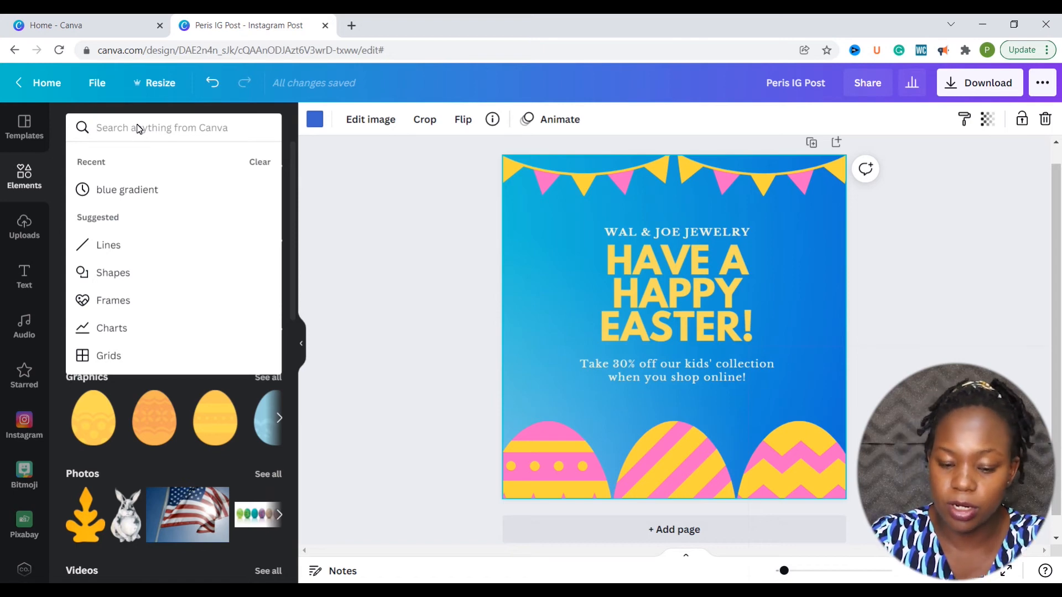
pyautogui.write('polka do')
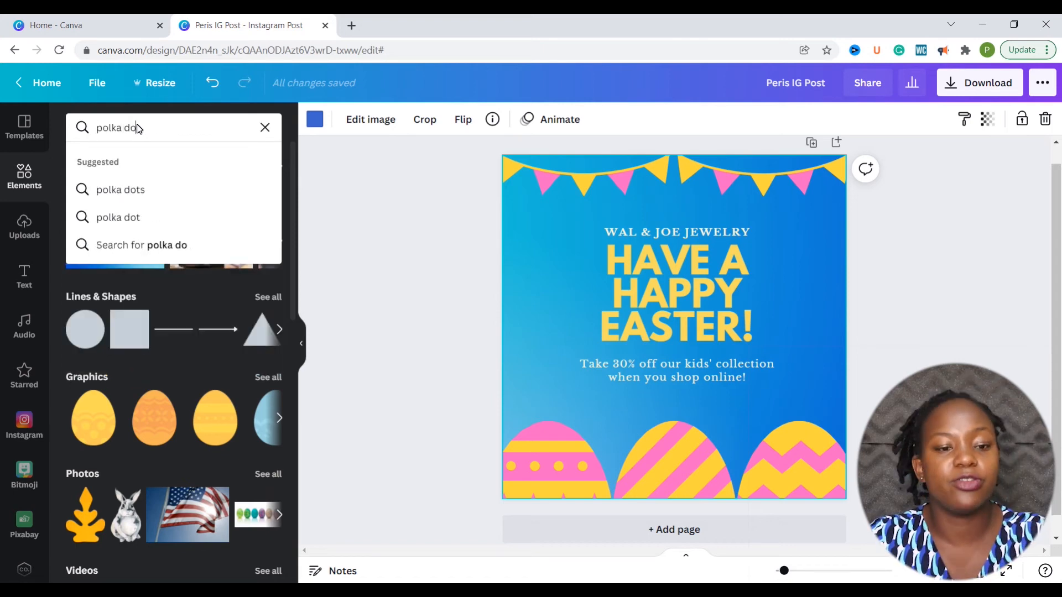
pyautogui.write('ts')
pyautogui.press('Return')
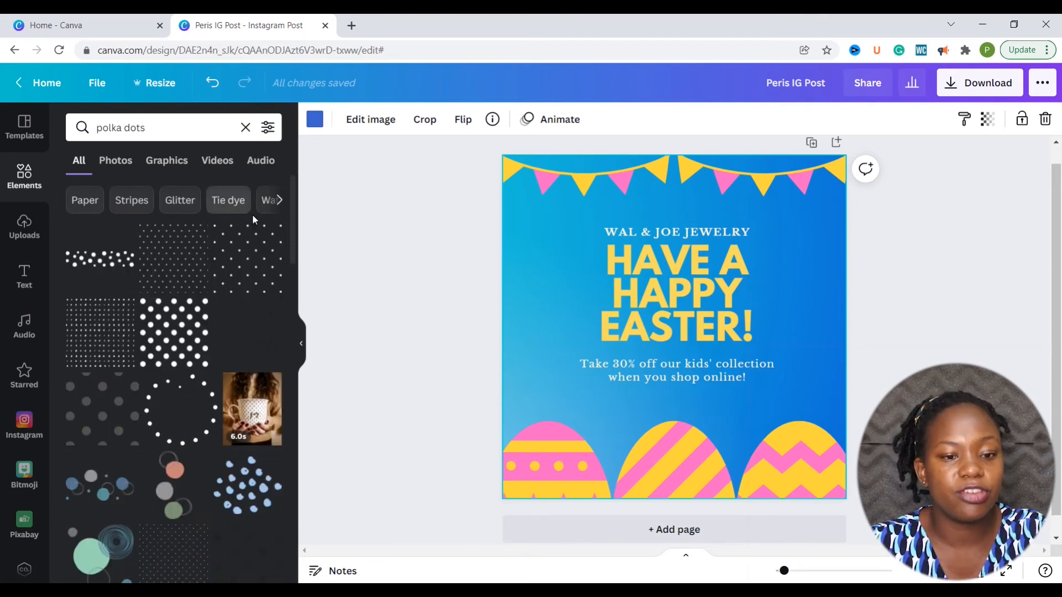
pyautogui.click(161, 164)
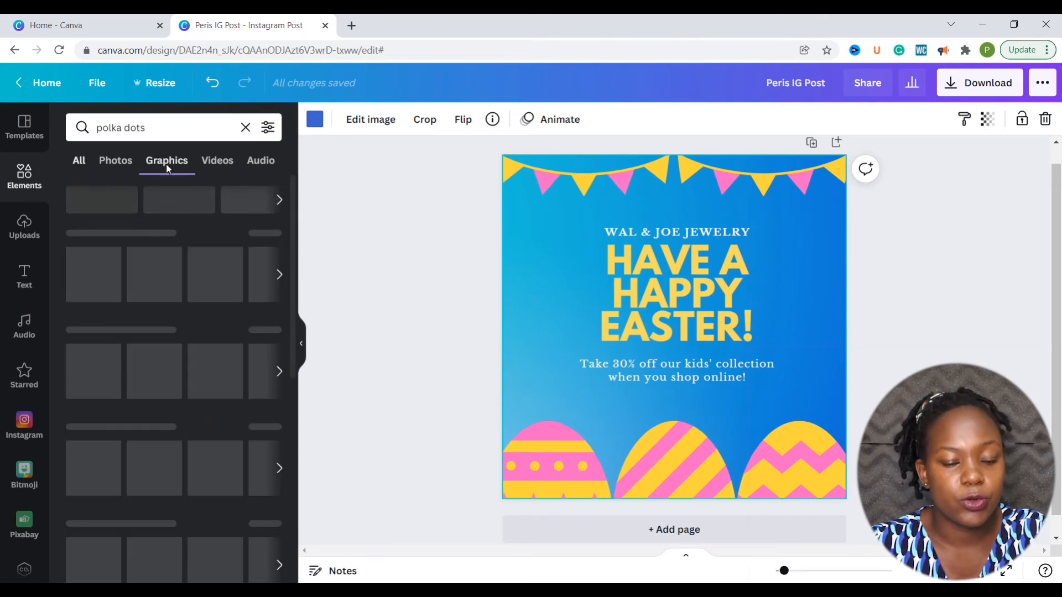
pyautogui.moveTo(293, 206); pyautogui.dragTo(296, 324)
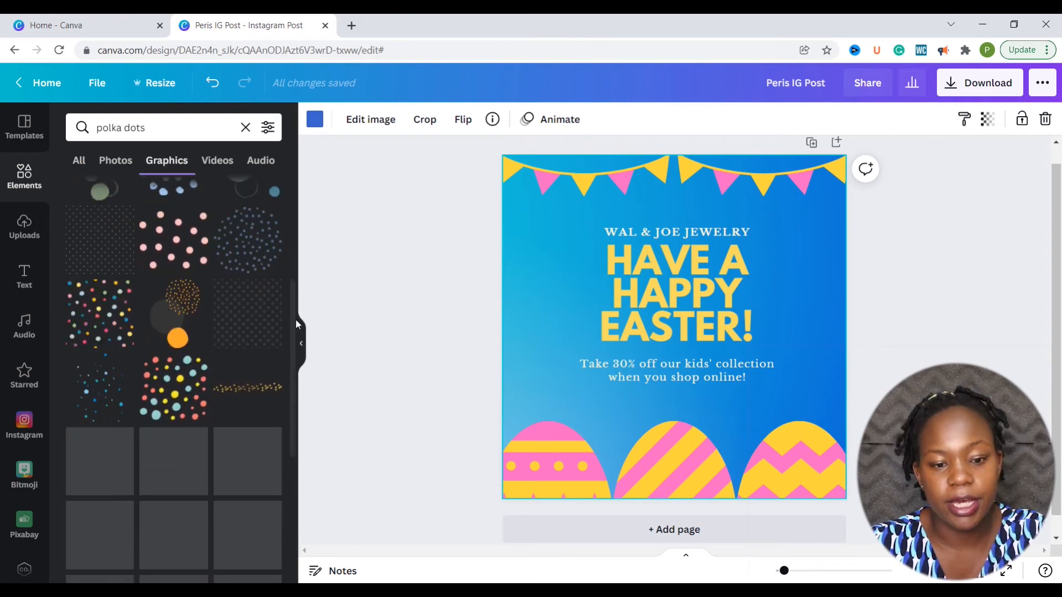
pyautogui.click(253, 248)
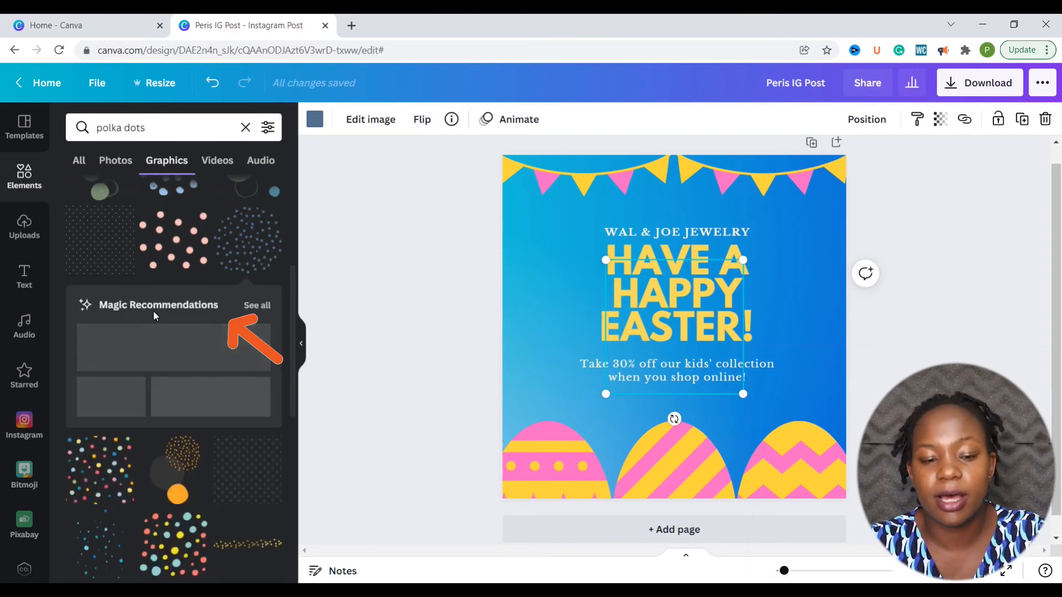
pyautogui.click(250, 306)
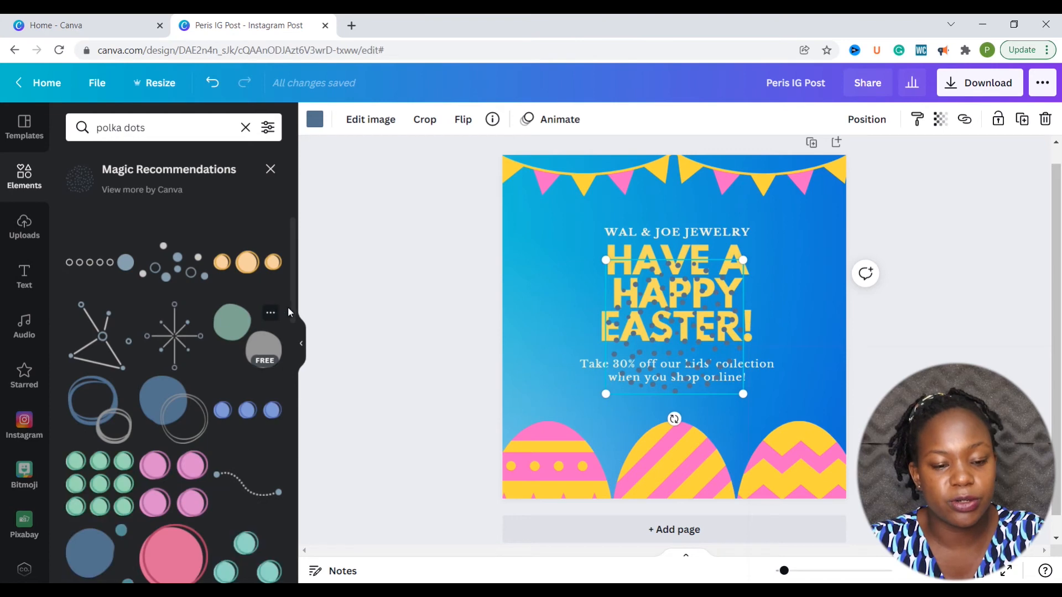
pyautogui.moveTo(296, 276); pyautogui.dragTo(304, 469)
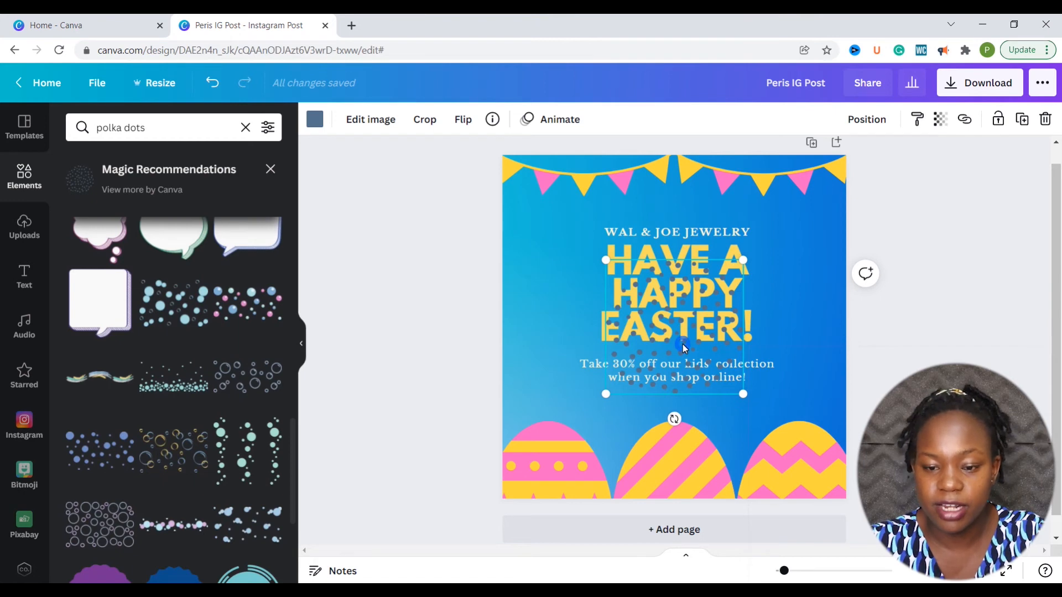
# Recolour the dot pattern with the brand logo's yellow and place it, slightly smaller, partly off the design's upper-left corner
pyautogui.moveTo(669, 354); pyautogui.dragTo(521, 336)
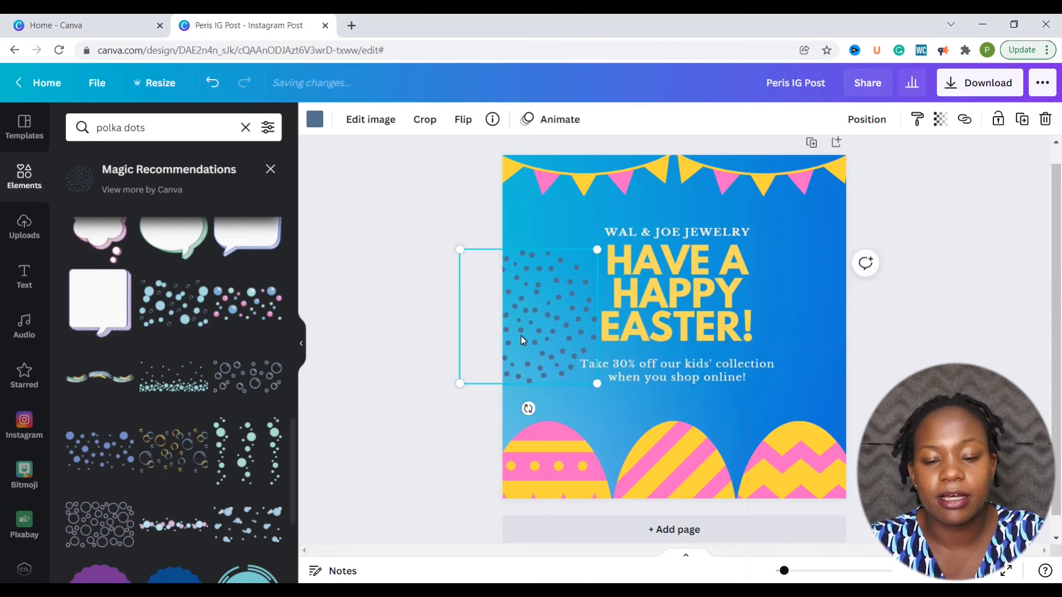
pyautogui.click(315, 123)
pyautogui.click(117, 328)
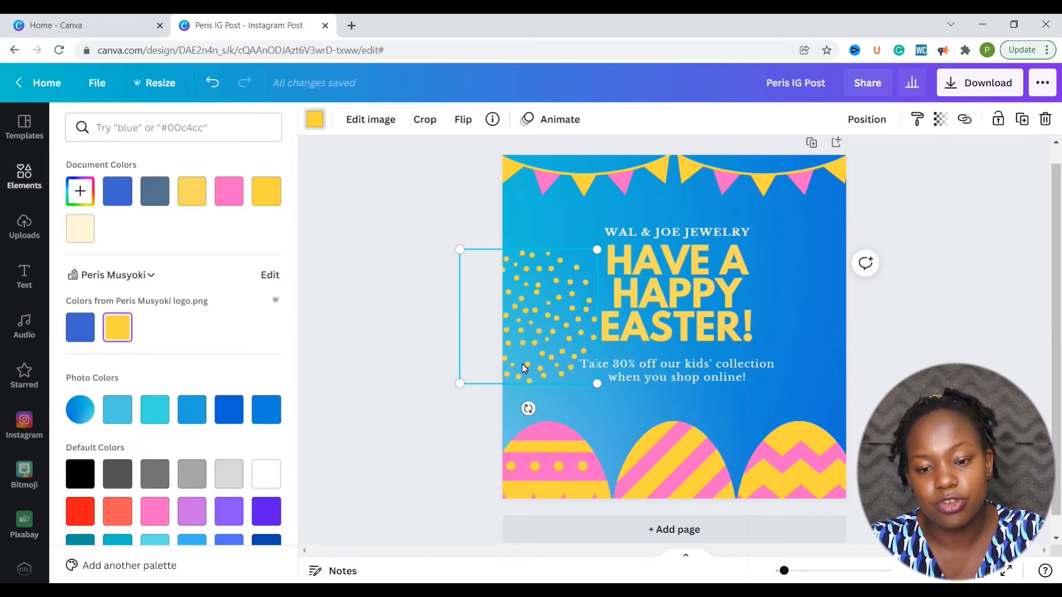
pyautogui.moveTo(524, 377); pyautogui.dragTo(526, 223)
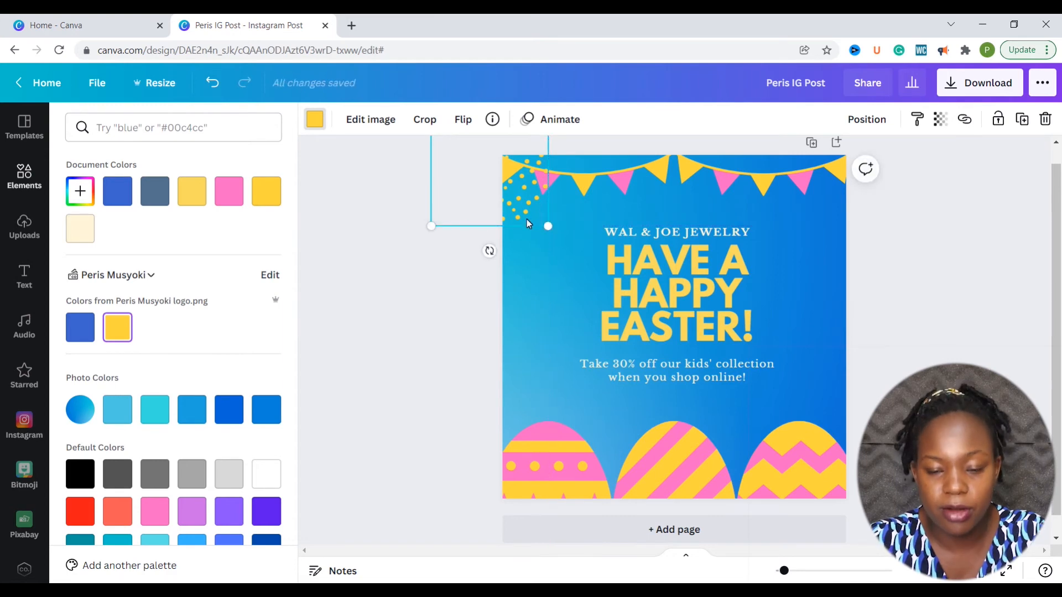
# Send the yellow dot pattern one layer backward in the design's stacking order
pyautogui.rightClick(516, 207)
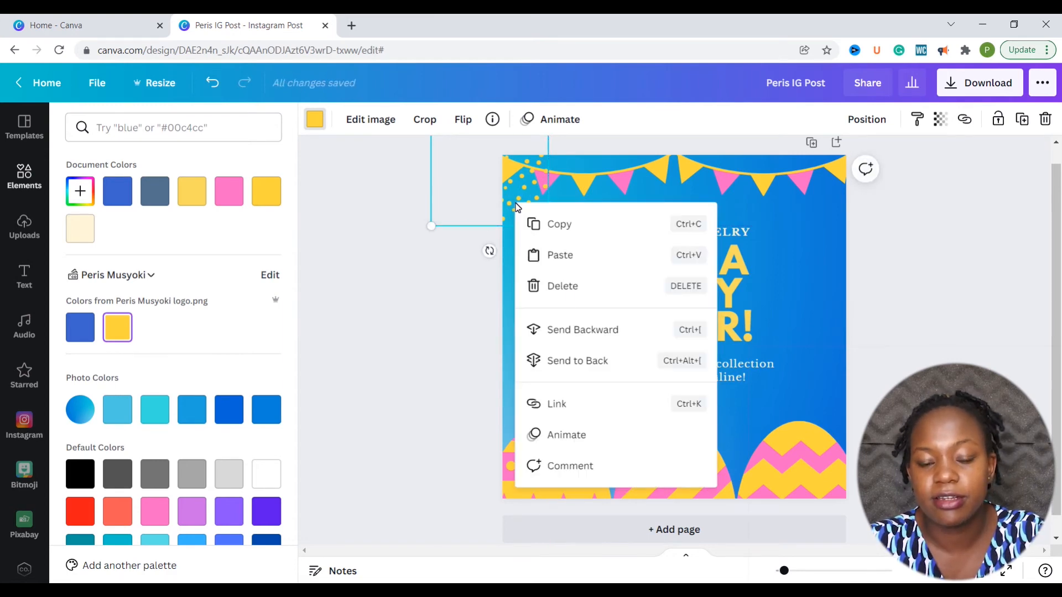
pyautogui.click(569, 330)
pyautogui.click(545, 191)
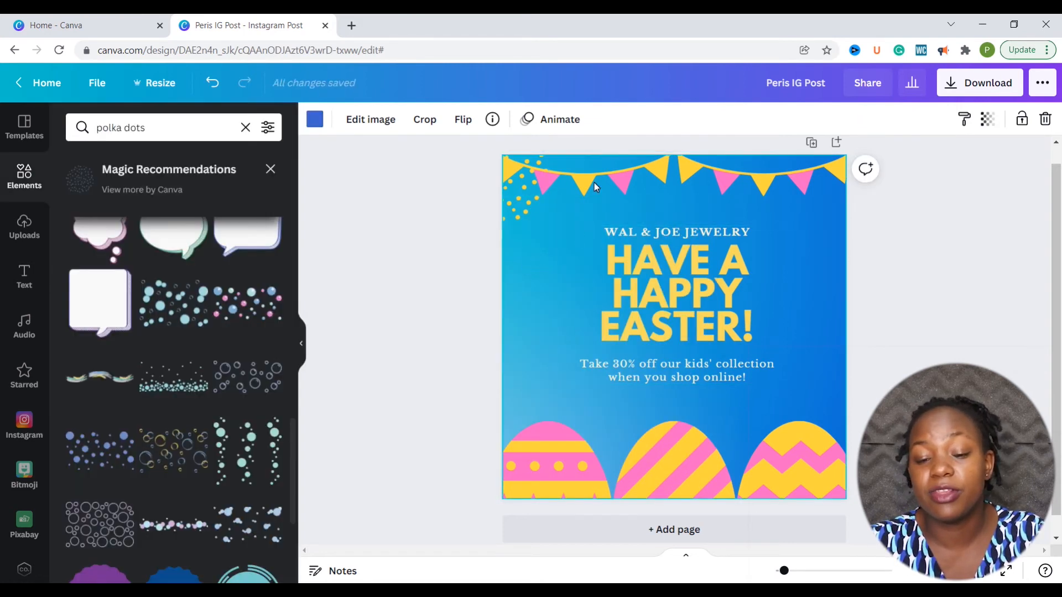
# Apply the Breathe element animation to the bunting along the design's upper edge
pyautogui.click(635, 185)
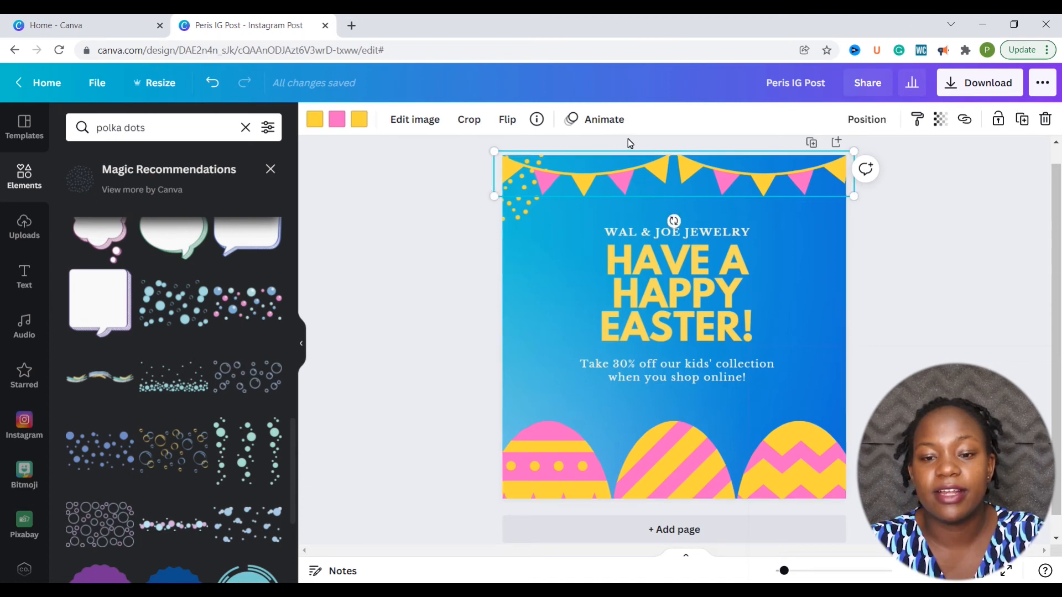
pyautogui.click(589, 126)
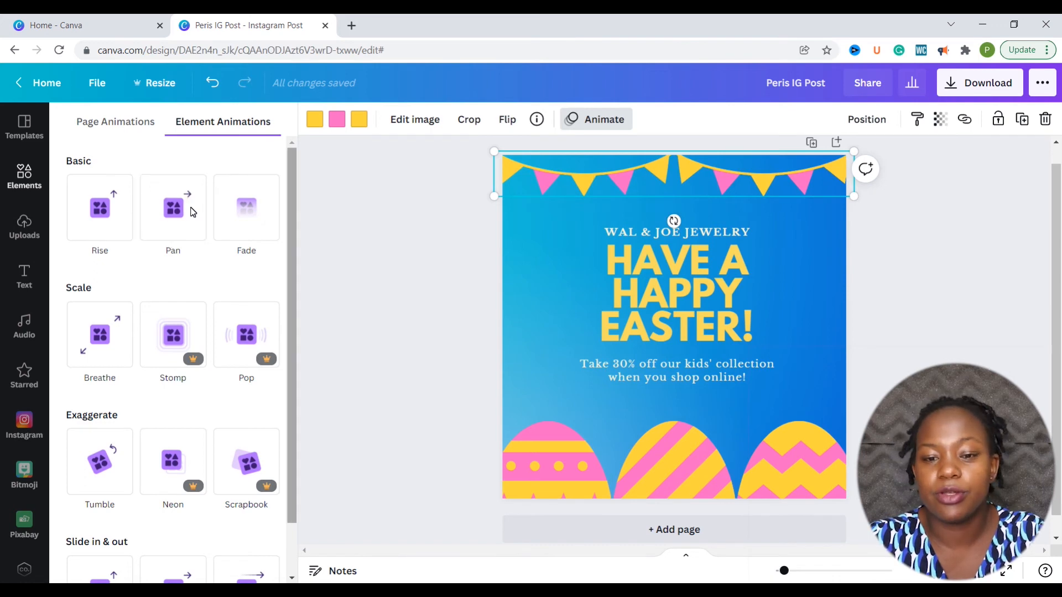
pyautogui.click(87, 350)
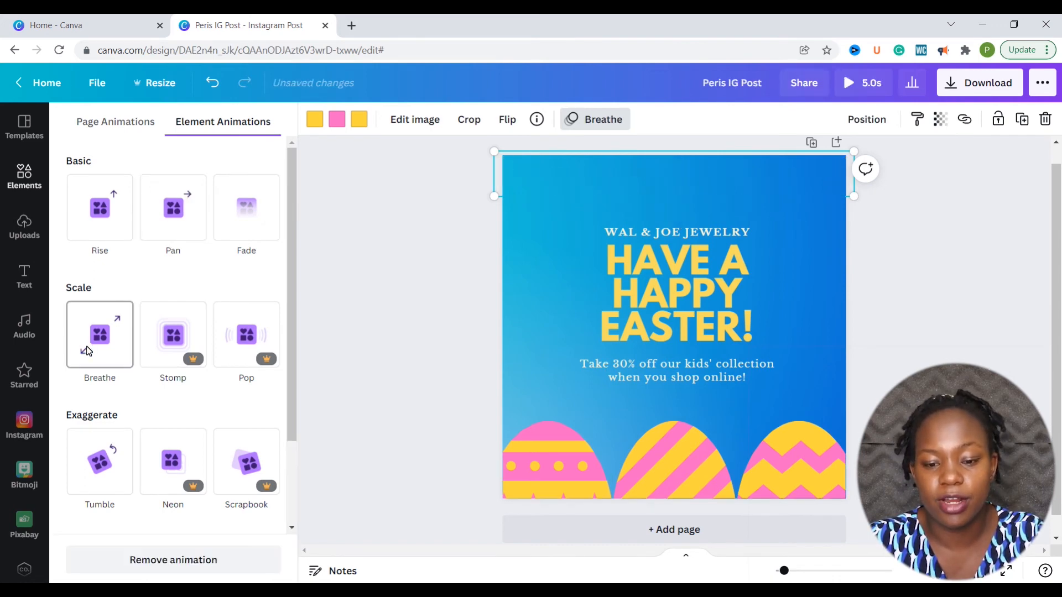
# Apply the Pan element animation to each of the three Easter eggs along the design's lower edge
pyautogui.click(545, 438)
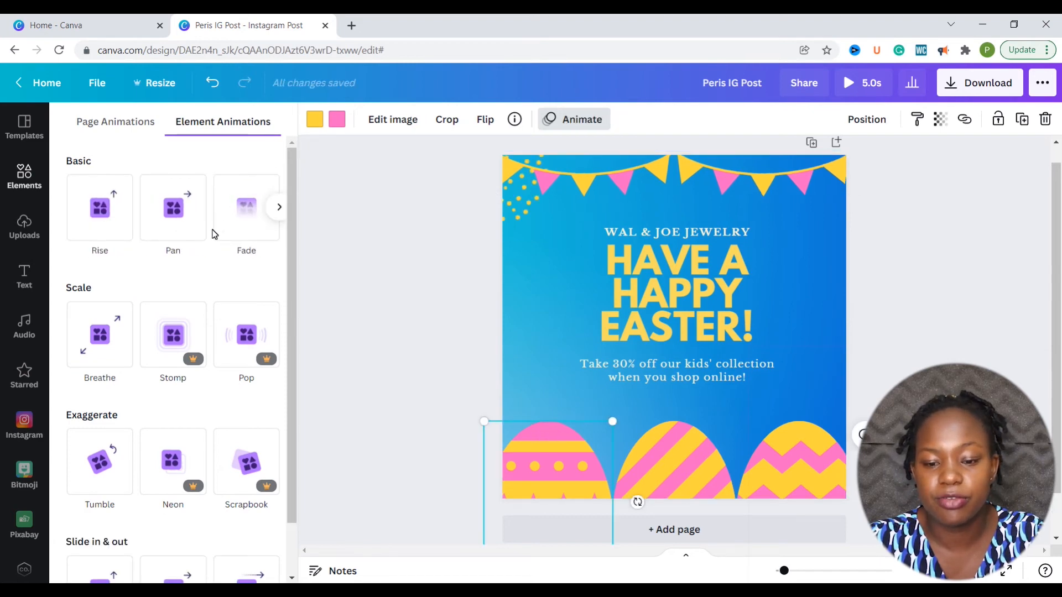
pyautogui.click(184, 226)
pyautogui.click(652, 459)
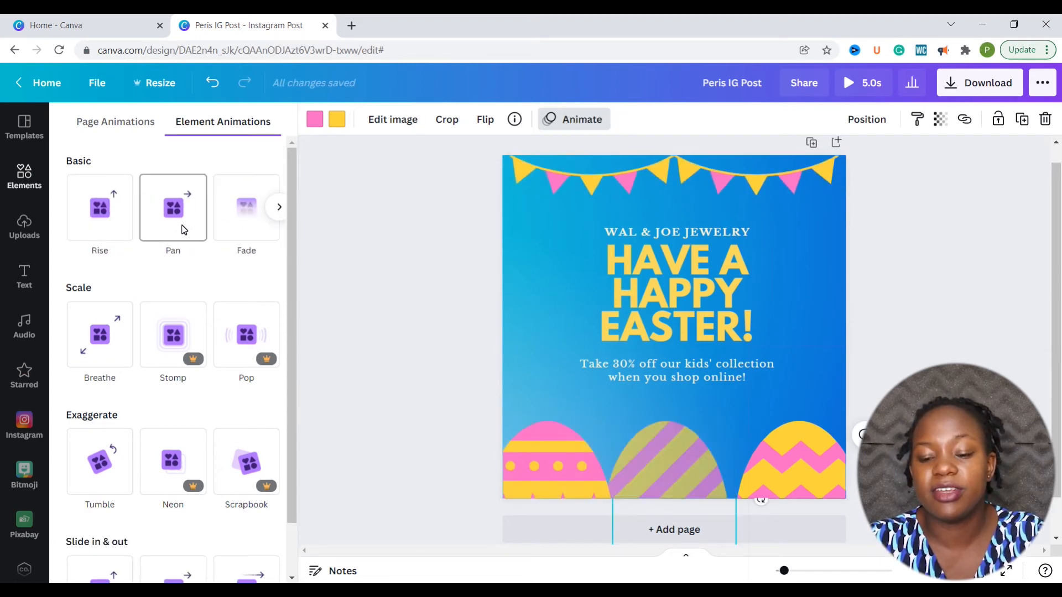
pyautogui.click(184, 228)
pyautogui.click(789, 450)
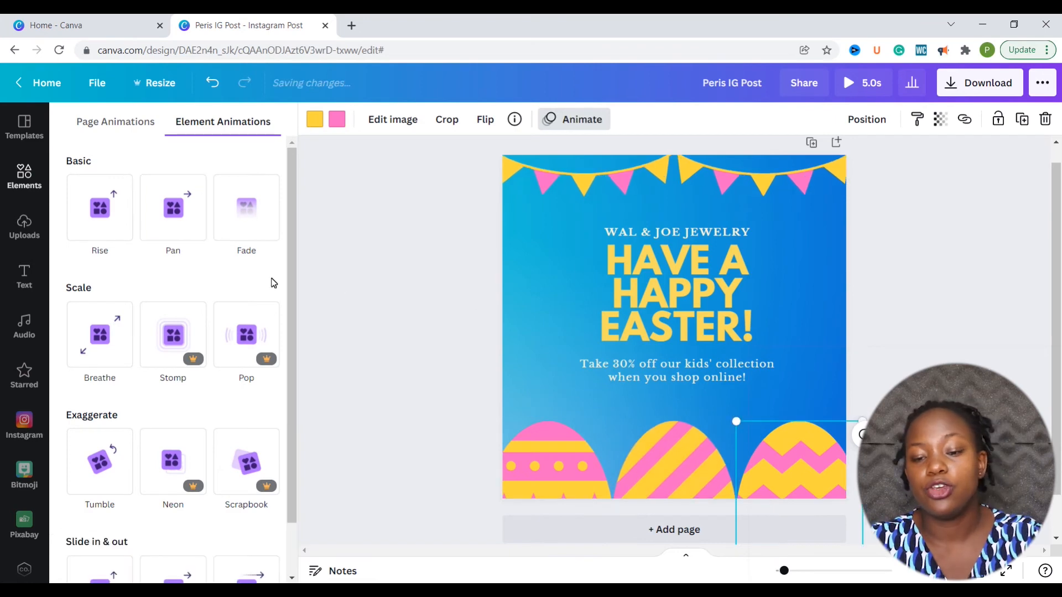
pyautogui.click(173, 211)
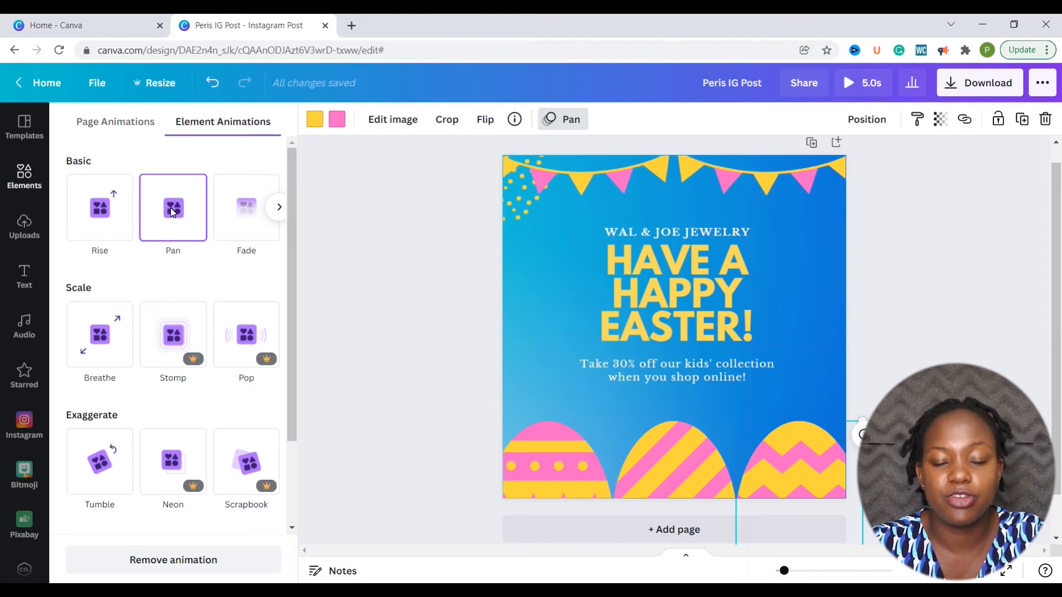
# Remove the element animations from the three Easter eggs and the bunting
pyautogui.click(543, 280)
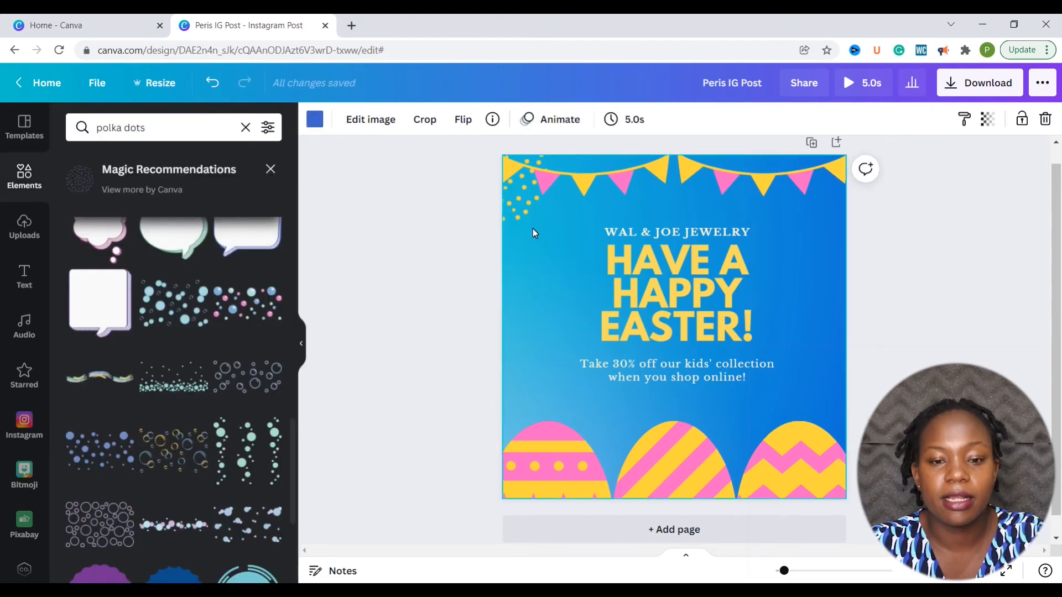
pyautogui.click(548, 479)
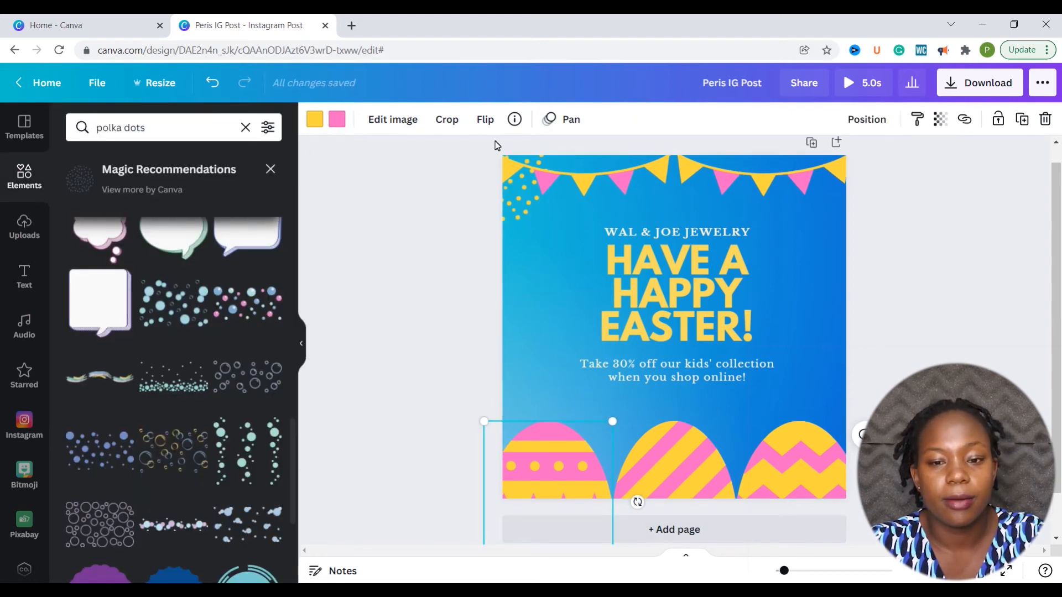
pyautogui.click(562, 122)
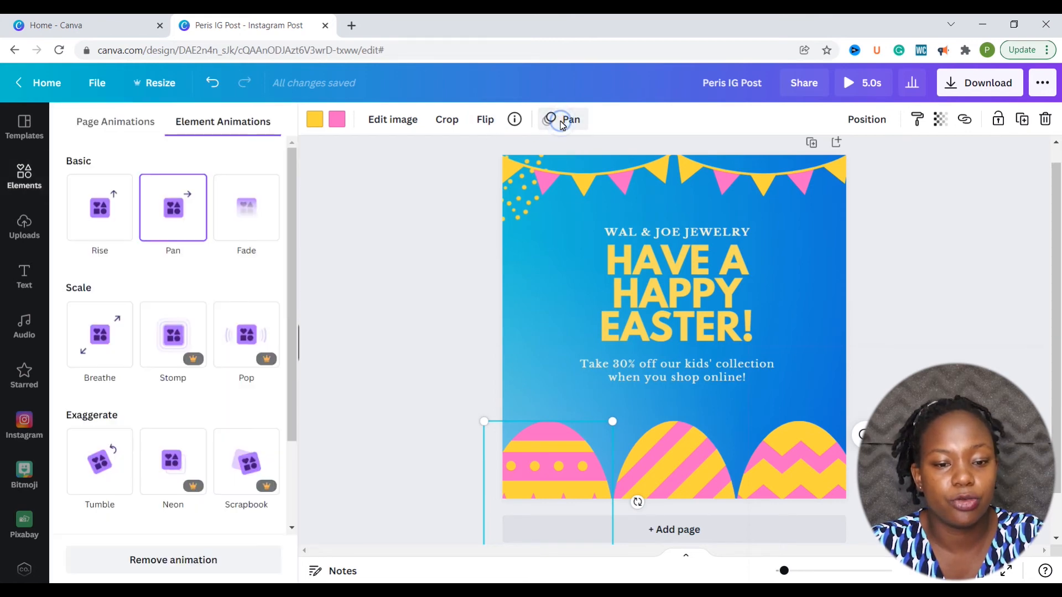
pyautogui.moveTo(292, 298); pyautogui.dragTo(279, 198)
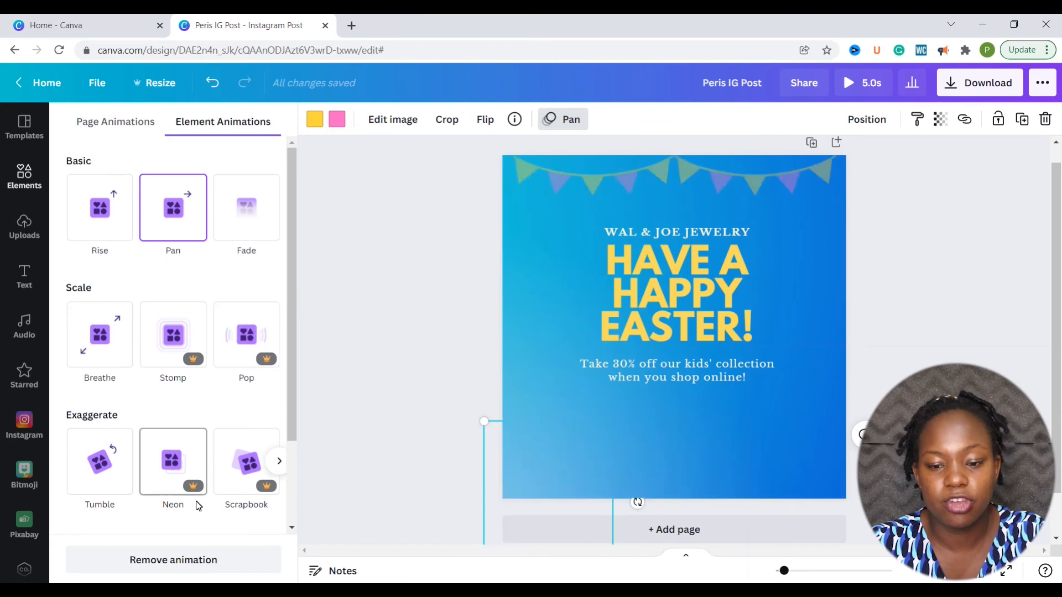
pyautogui.click(184, 560)
pyautogui.click(664, 460)
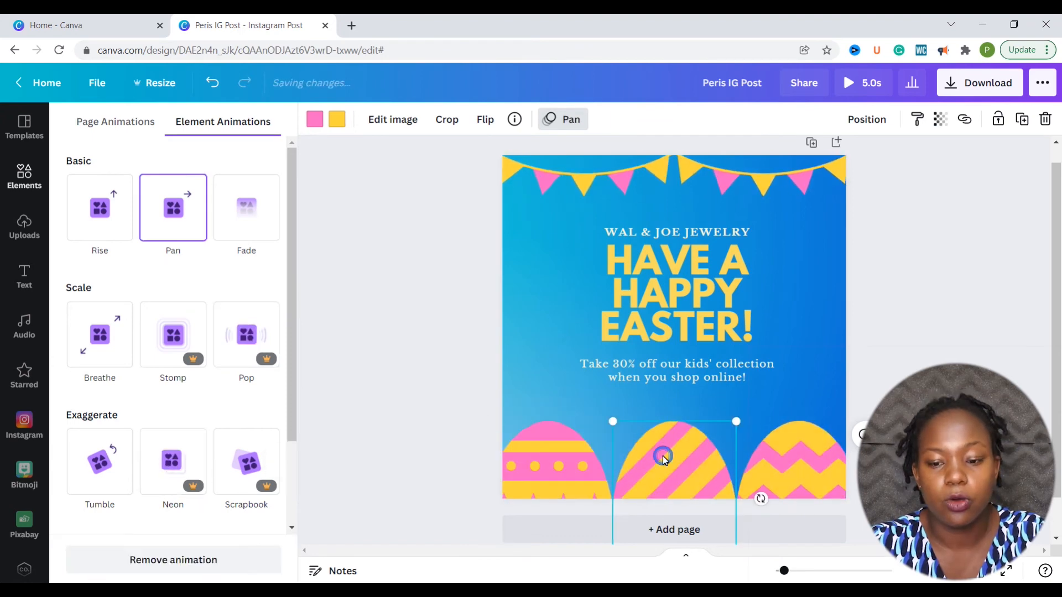
pyautogui.click(157, 560)
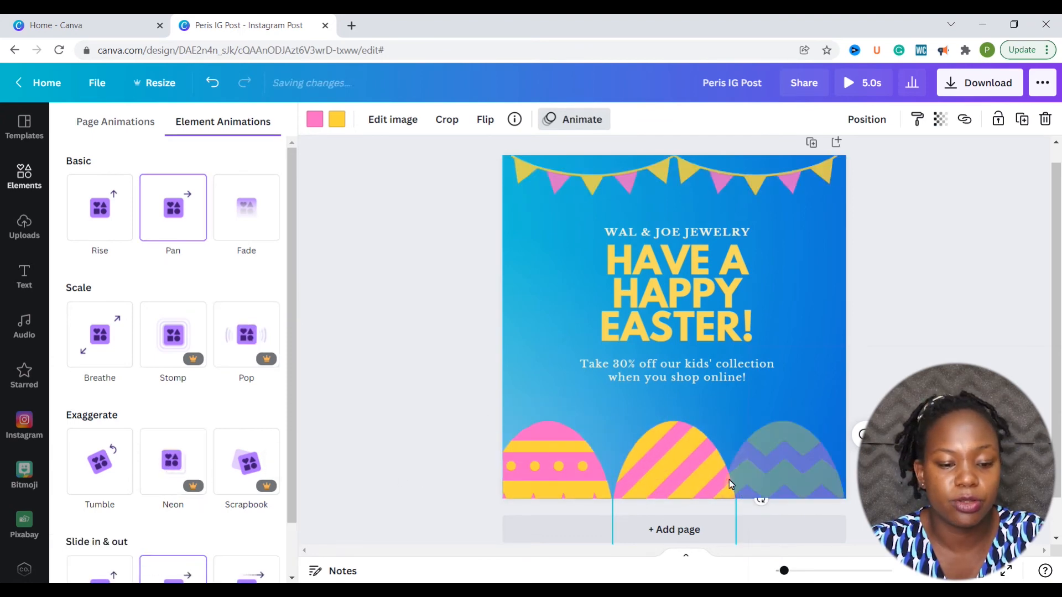
pyautogui.click(743, 476)
pyautogui.click(138, 564)
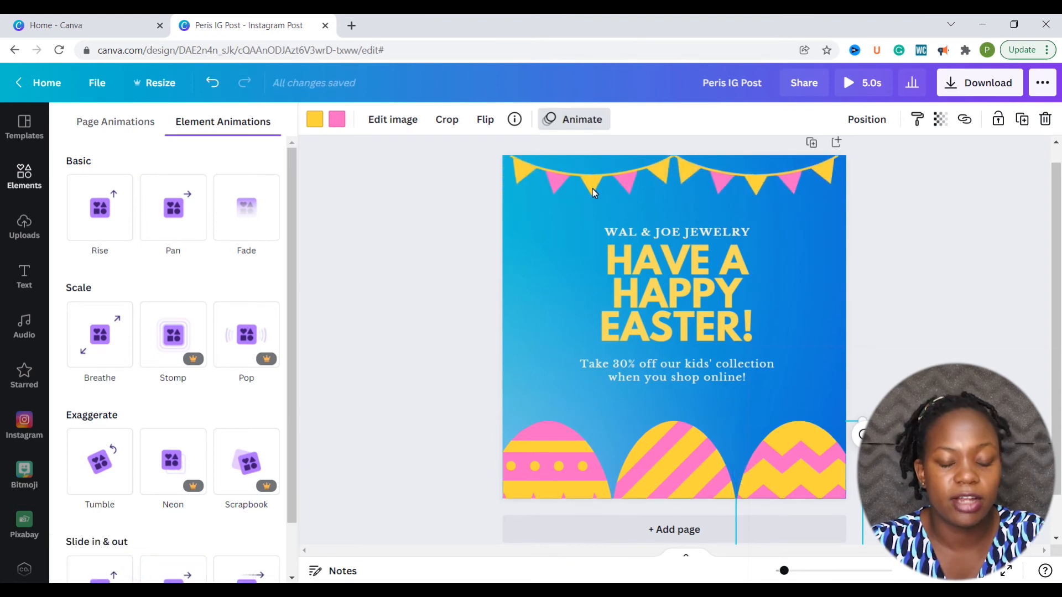
pyautogui.click(592, 188)
pyautogui.click(141, 561)
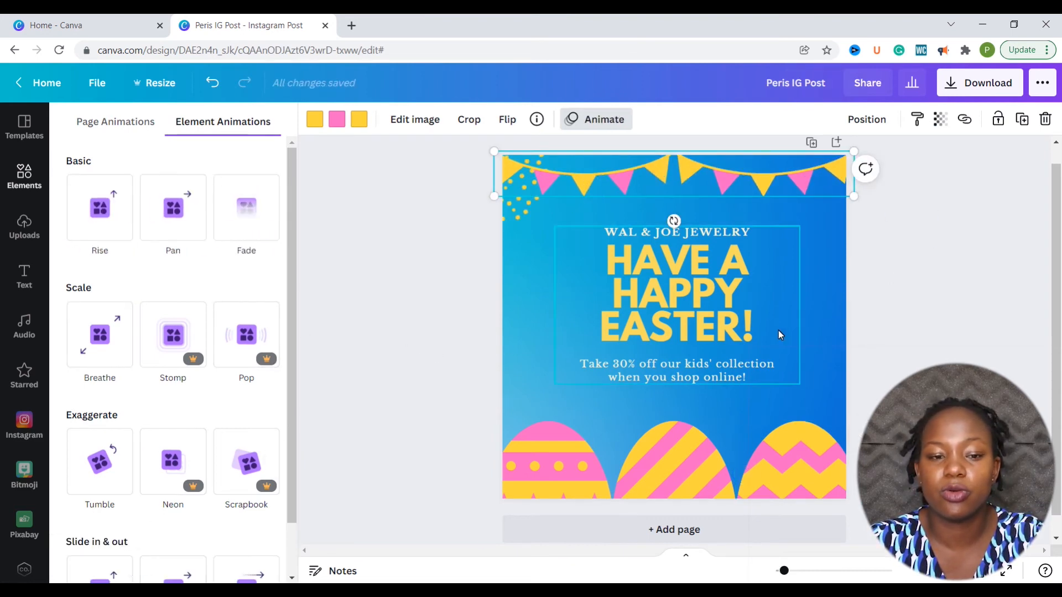
# View the page animations offered for the blue gradient background
pyautogui.click(526, 320)
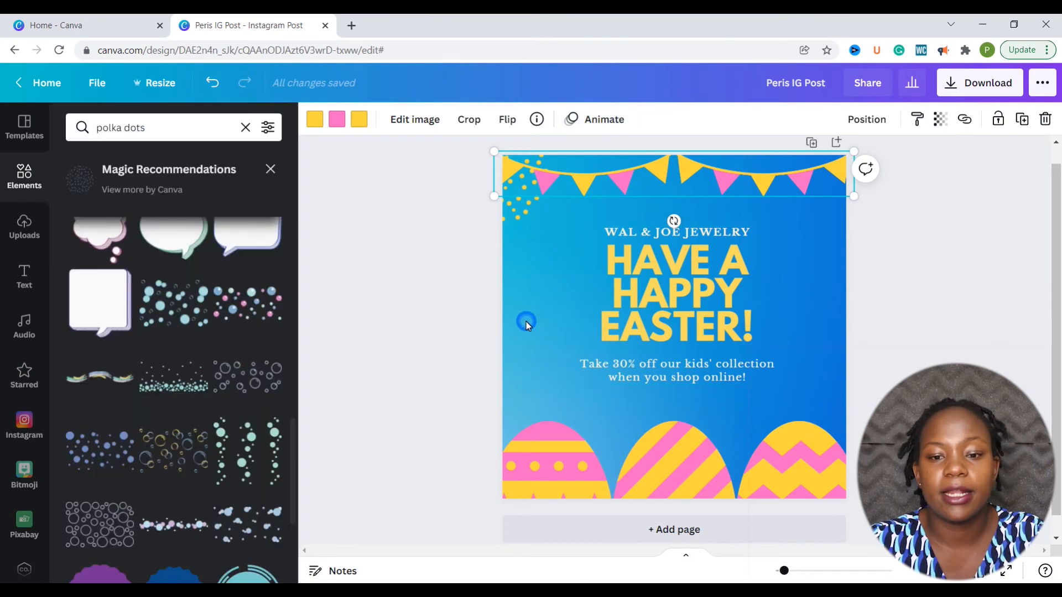
pyautogui.click(540, 260)
pyautogui.click(556, 118)
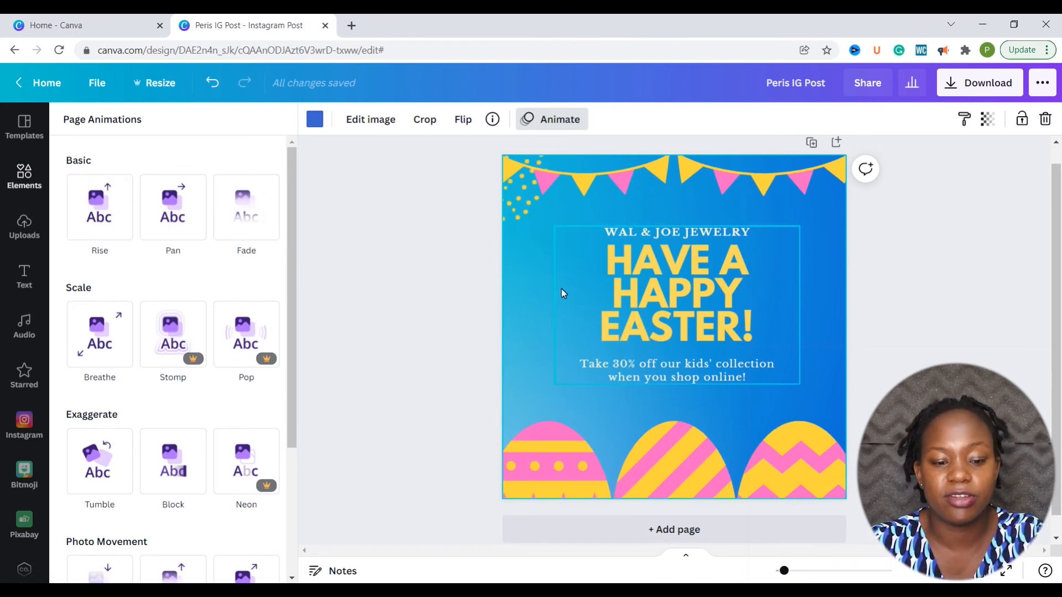
pyautogui.click(526, 252)
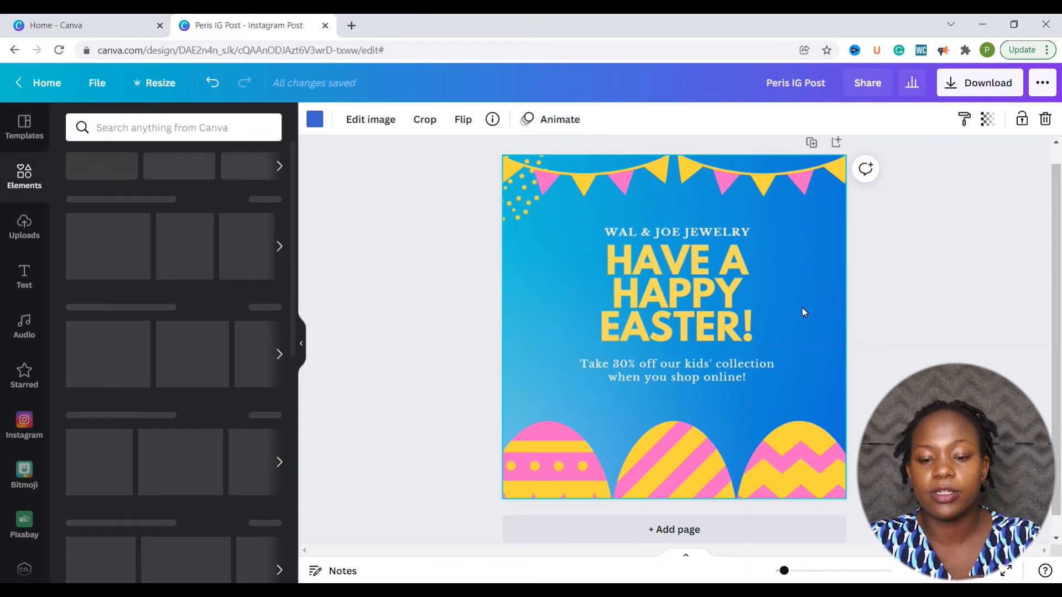
# Delete the three Easter eggs, the bunting and the yellow dot pattern from the design
pyautogui.click(564, 470)
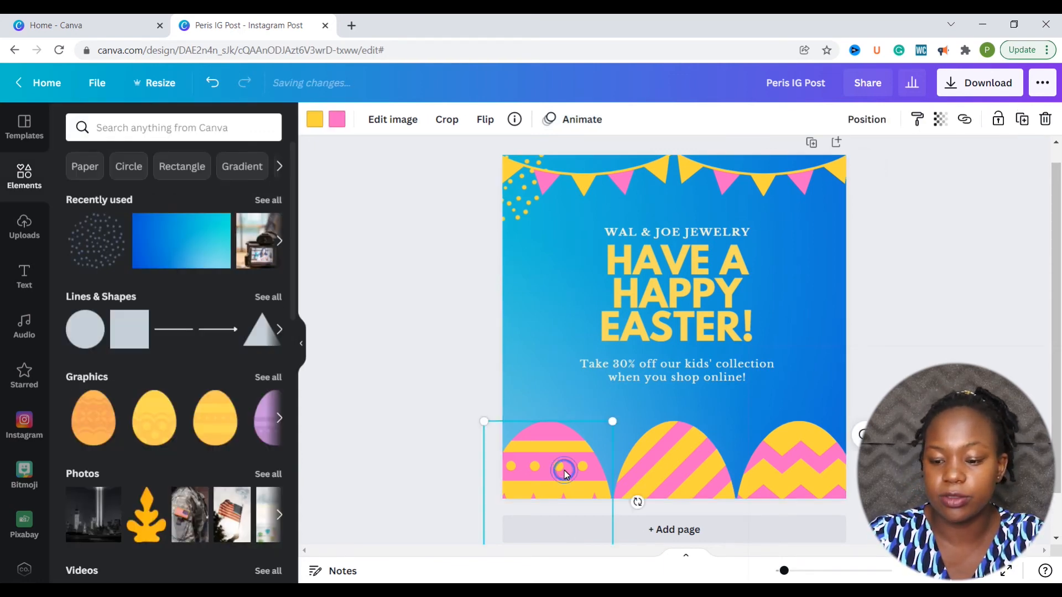
pyautogui.press('Delete')
pyautogui.click(661, 467)
pyautogui.press('Delete')
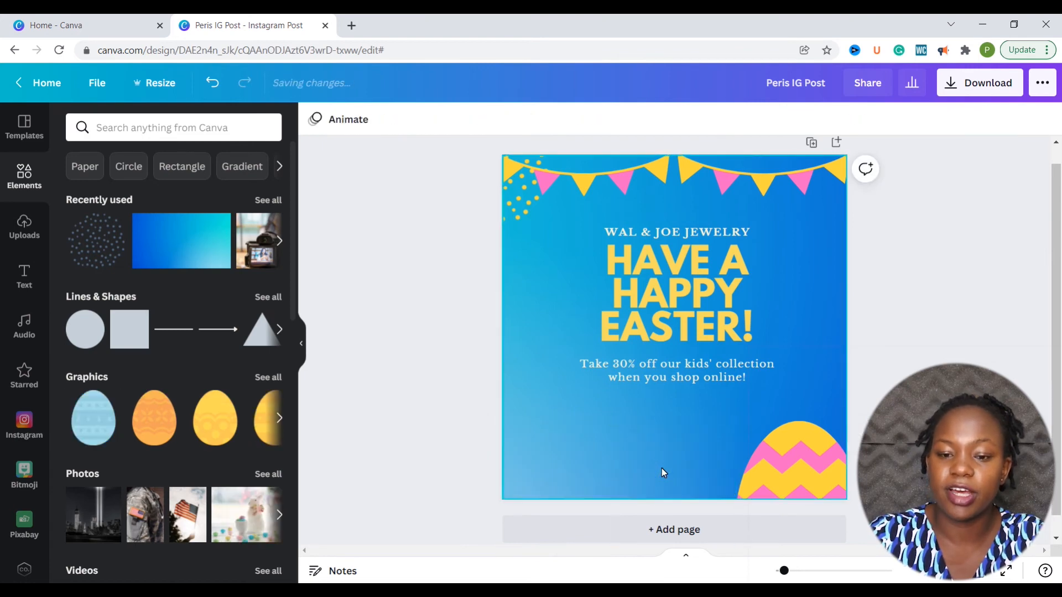
pyautogui.click(768, 476)
pyautogui.press('Delete')
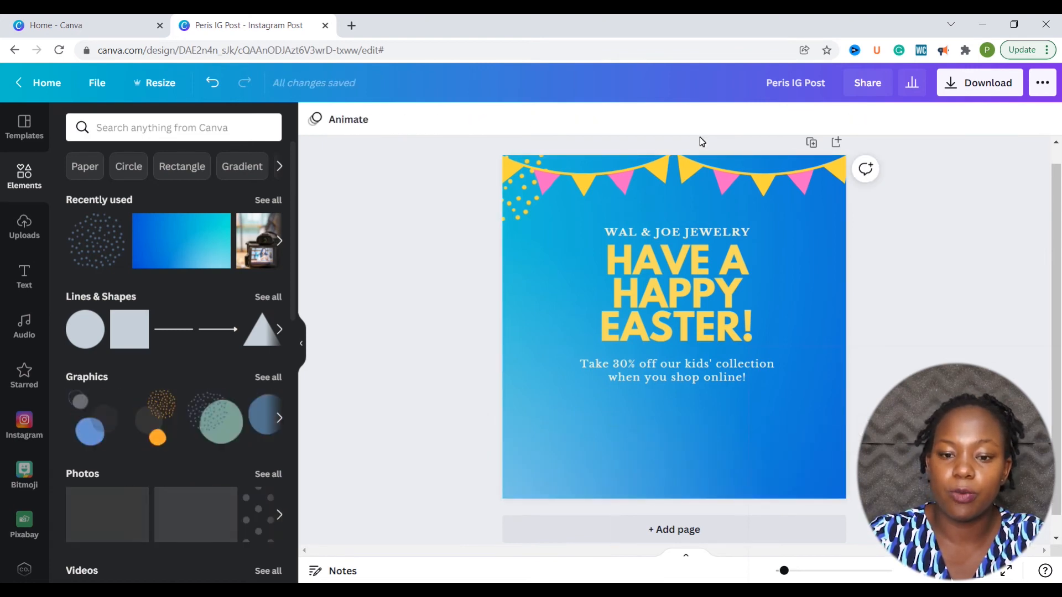
pyautogui.click(678, 172)
pyautogui.press('Delete')
pyautogui.click(527, 200)
pyautogui.press('Delete')
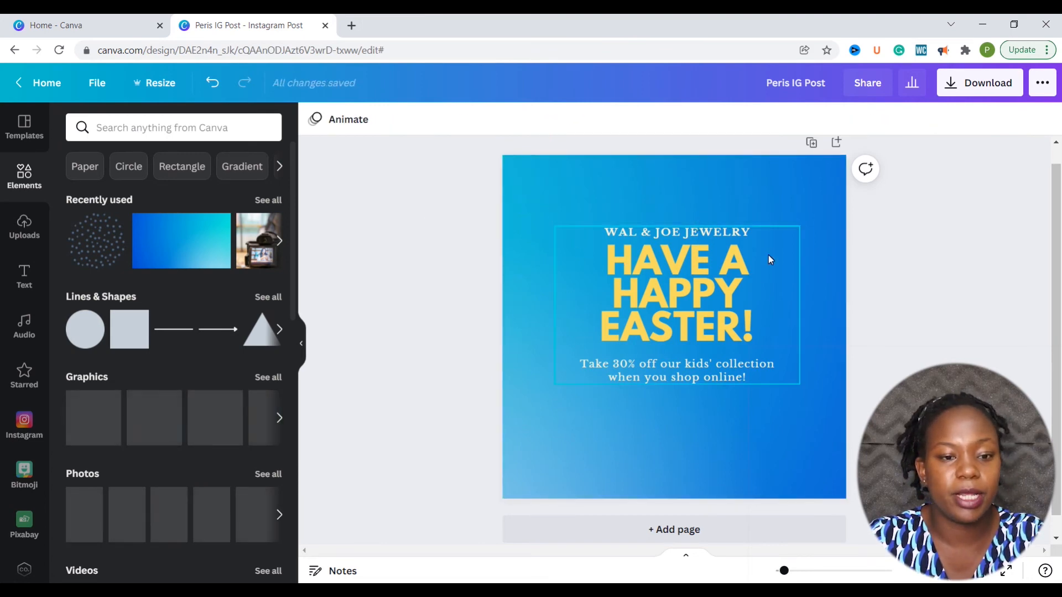
# Search the elements for "easter eggs" and compare the photo and graphic results
pyautogui.click(166, 128)
pyautogui.click(259, 162)
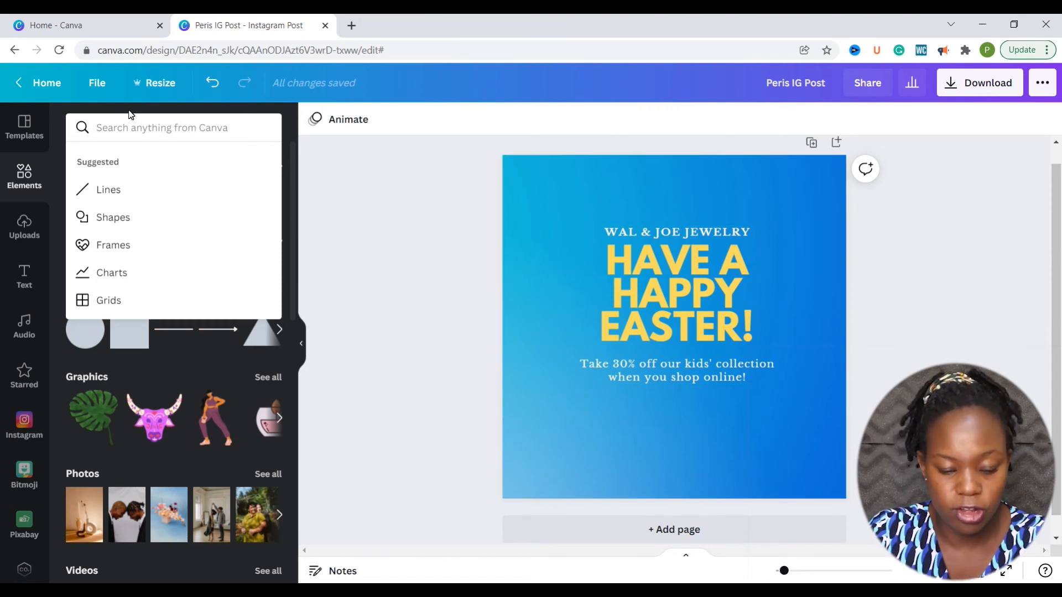
pyautogui.write('e')
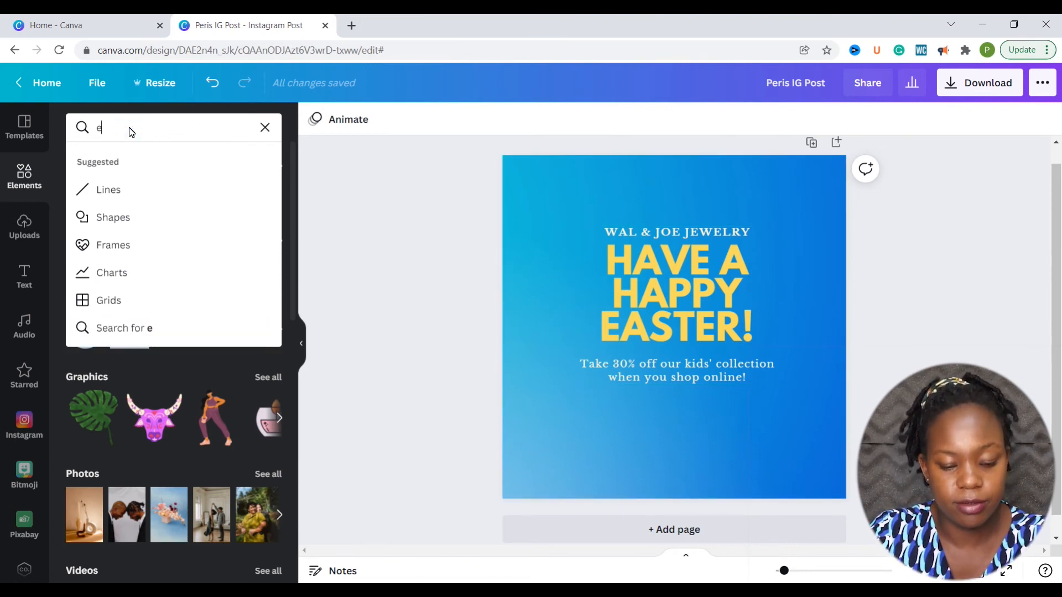
pyautogui.write('aster eggs')
pyautogui.press('Return')
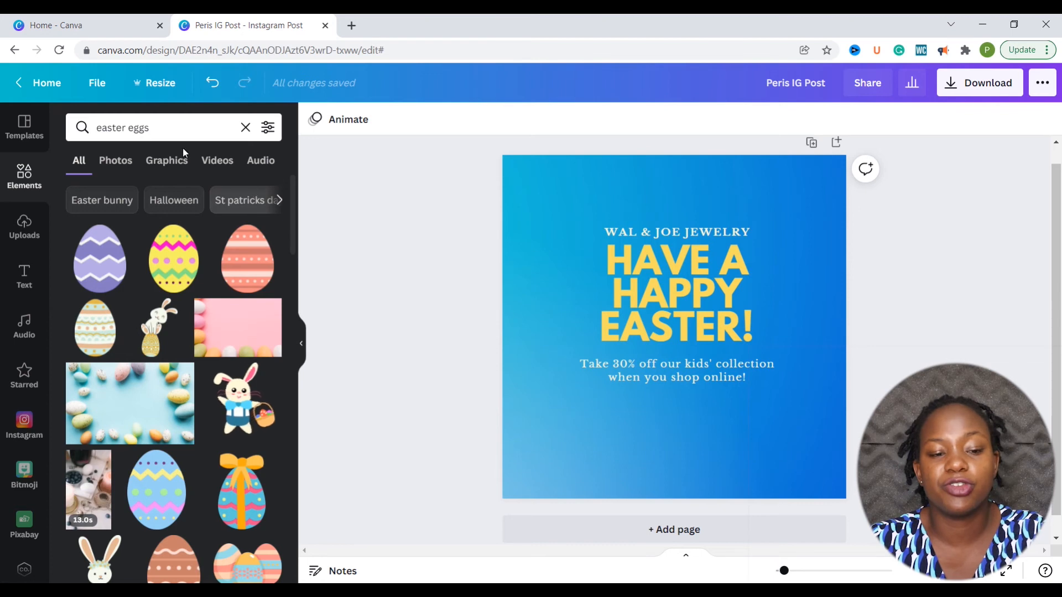
pyautogui.click(124, 162)
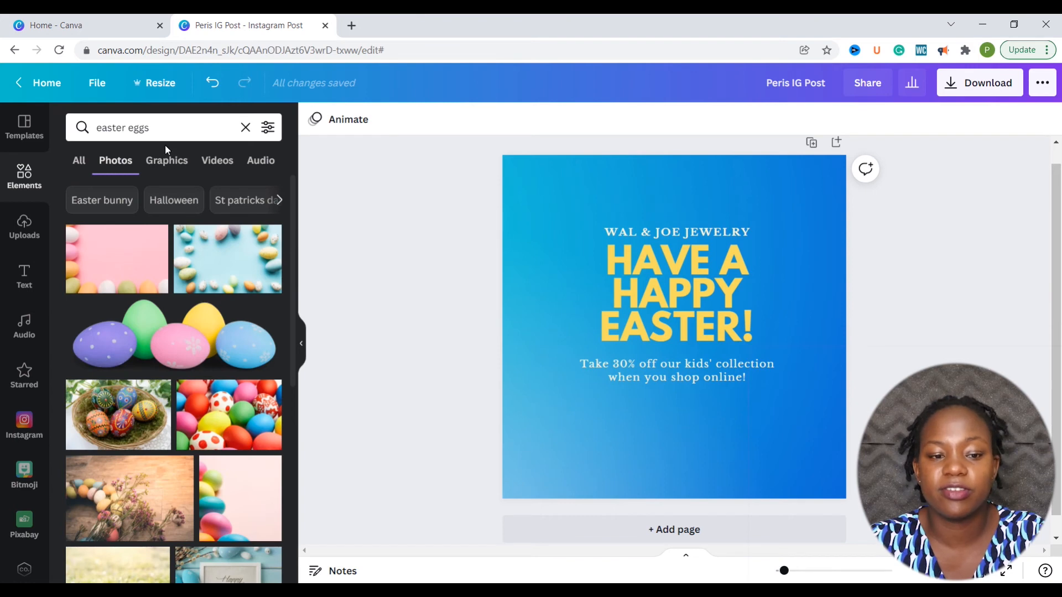
pyautogui.click(172, 159)
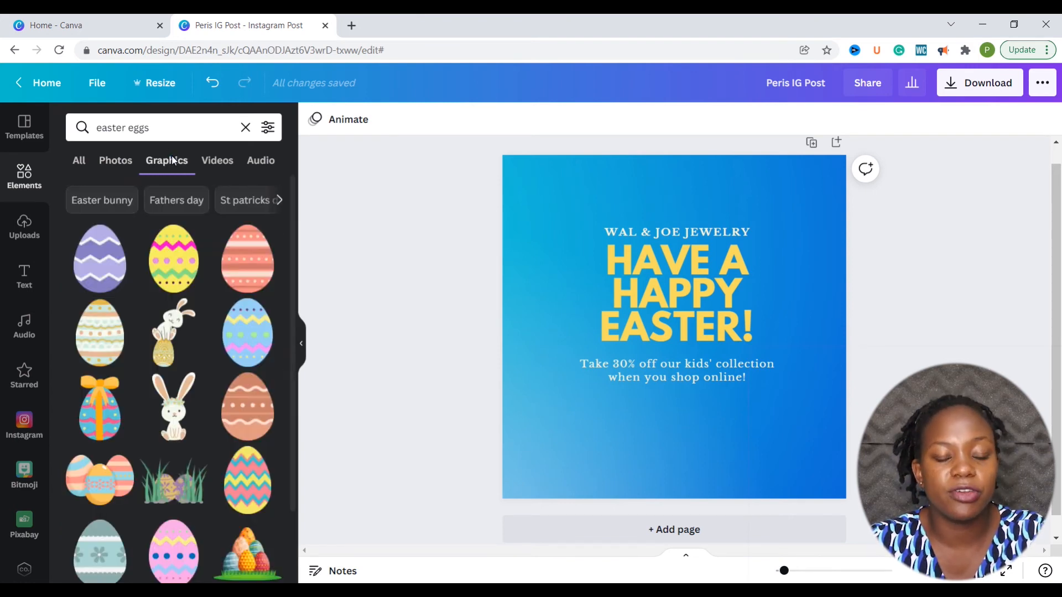
# Add the pink Easter egg photo from the photo results and replace the design's background with it
pyautogui.click(123, 167)
pyautogui.moveTo(294, 246); pyautogui.dragTo(315, 492)
pyautogui.moveTo(297, 363); pyautogui.dragTo(293, 251)
pyautogui.click(94, 213)
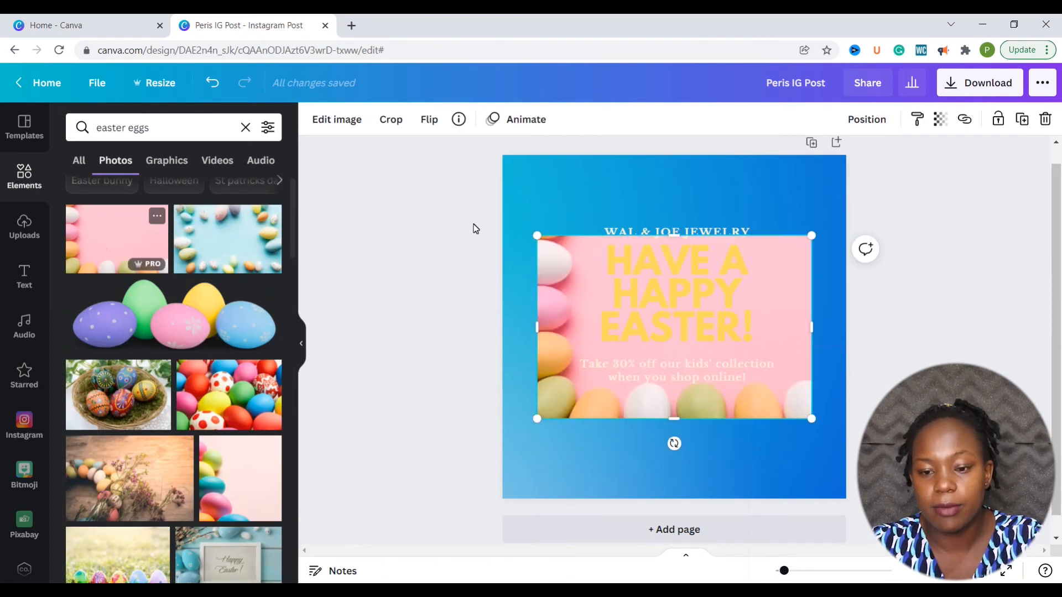
pyautogui.rightClick(738, 397)
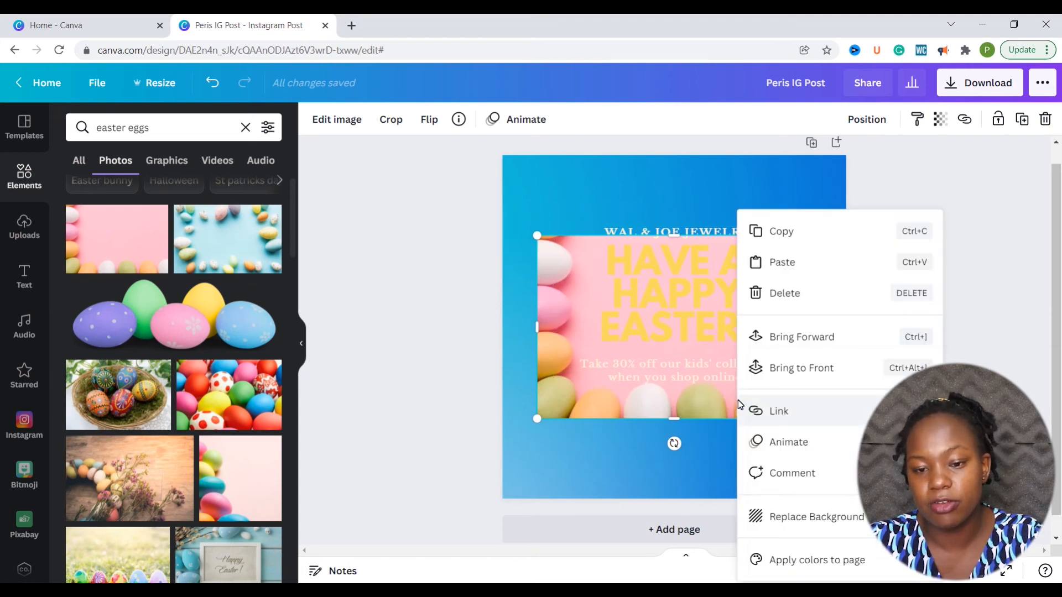
pyautogui.click(790, 517)
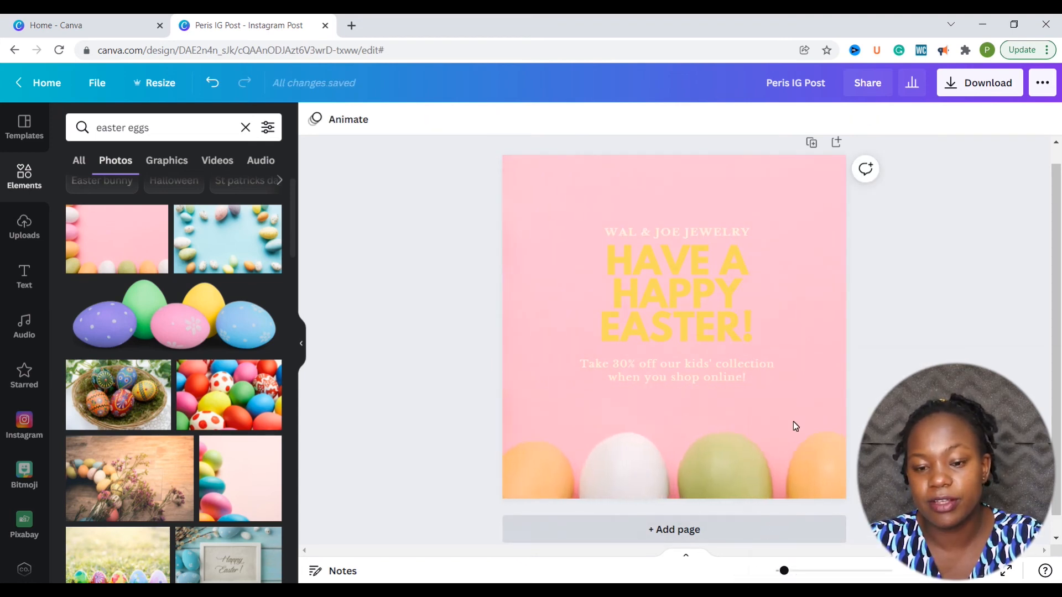
# Reposition the background photo within its crop so eggs line both the left and lower edges of the design
pyautogui.doubleClick(714, 463)
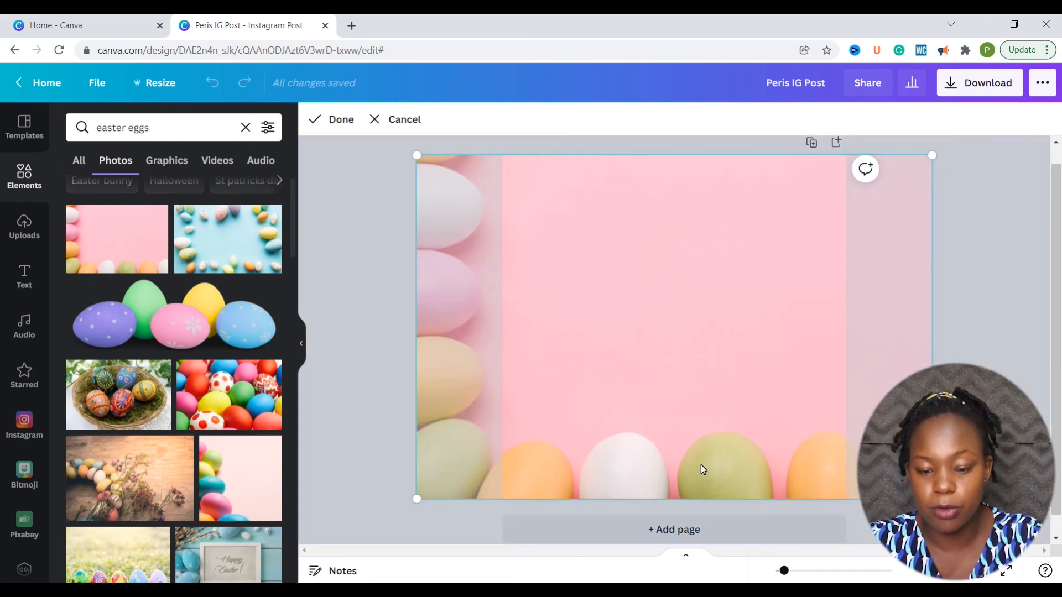
pyautogui.moveTo(662, 473); pyautogui.dragTo(734, 463)
pyautogui.click(871, 528)
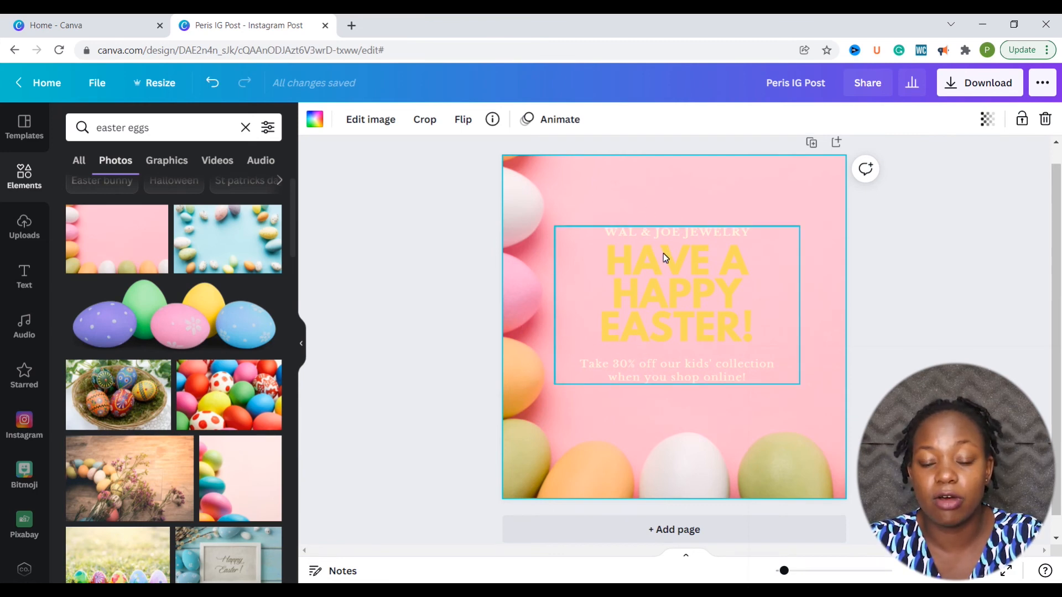
# Ungroup the business name, Easter headline and discount text
pyautogui.click(695, 237)
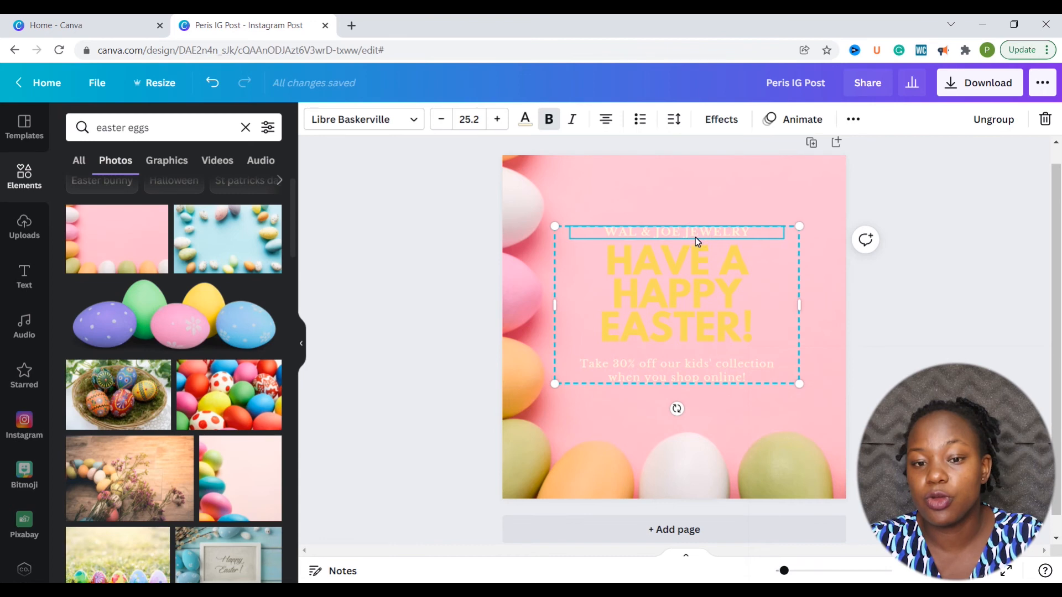
pyautogui.click(1003, 120)
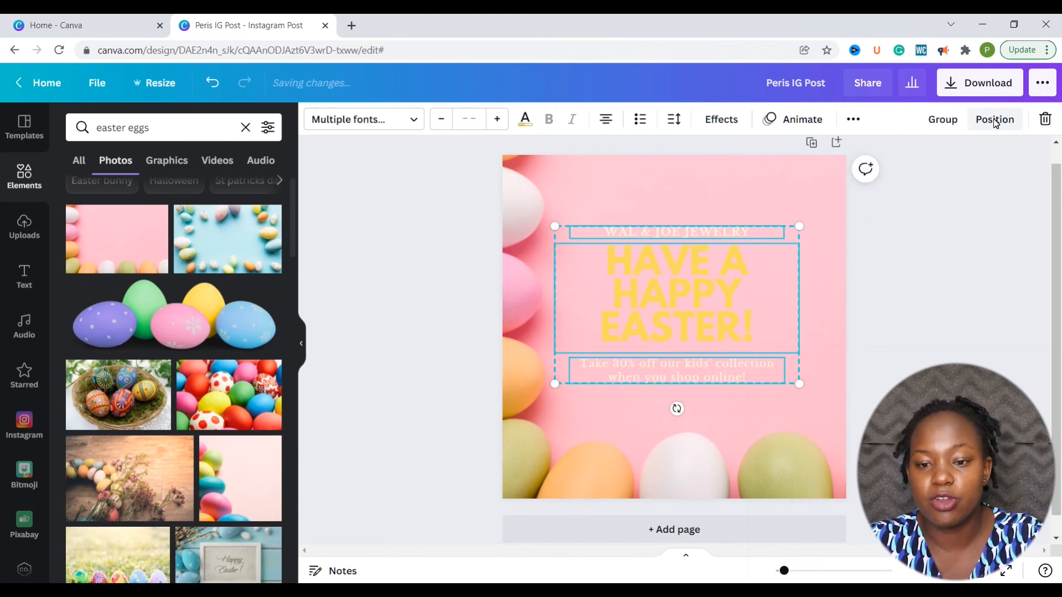
pyautogui.click(739, 207)
# Recolour the "WAL & JOE JEWELRY" text with the brand logo's blue
pyautogui.click(699, 231)
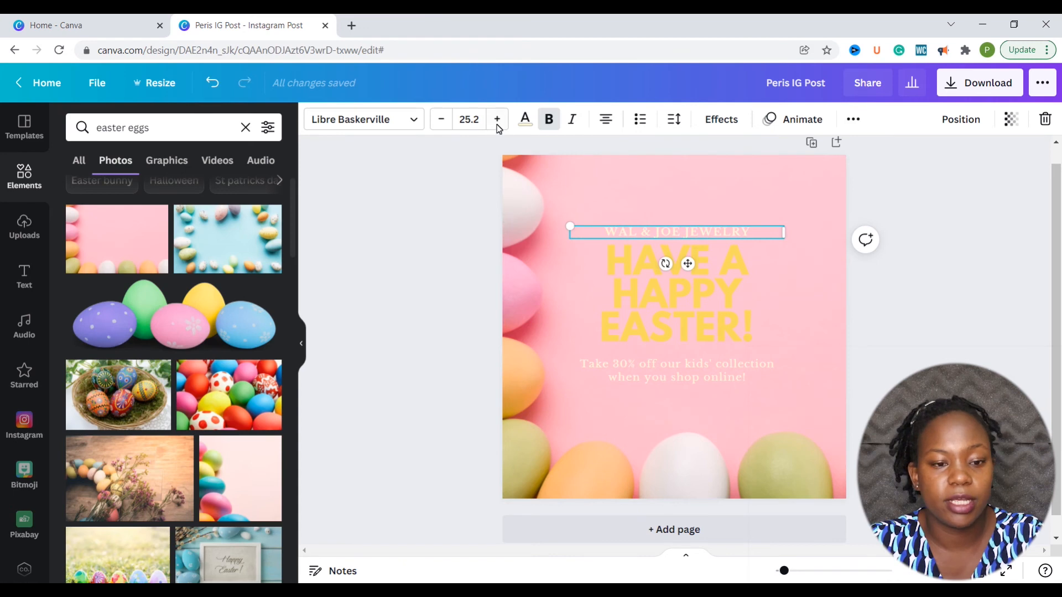
pyautogui.click(525, 120)
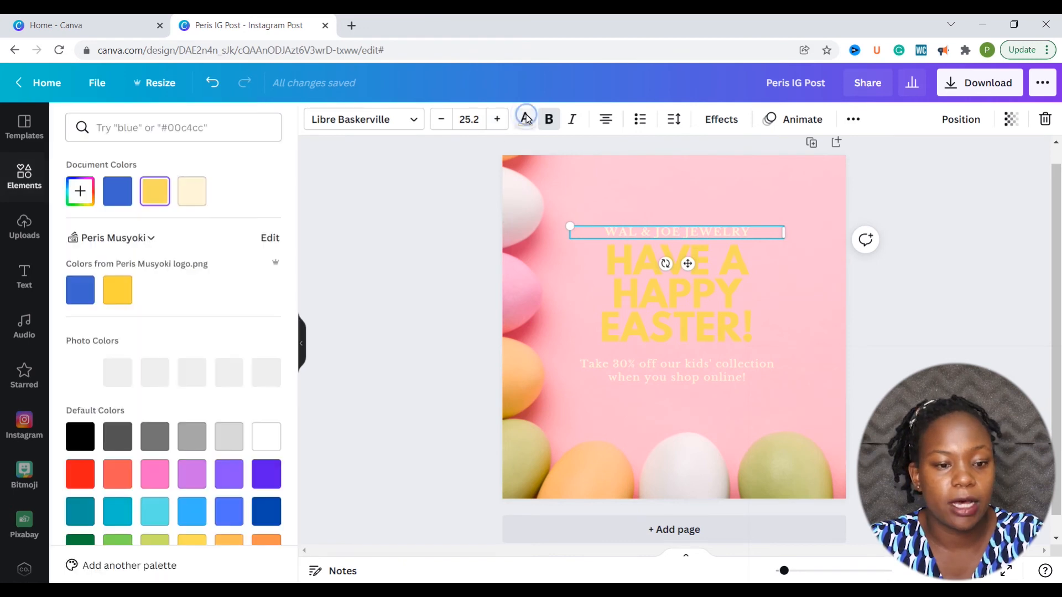
pyautogui.click(80, 289)
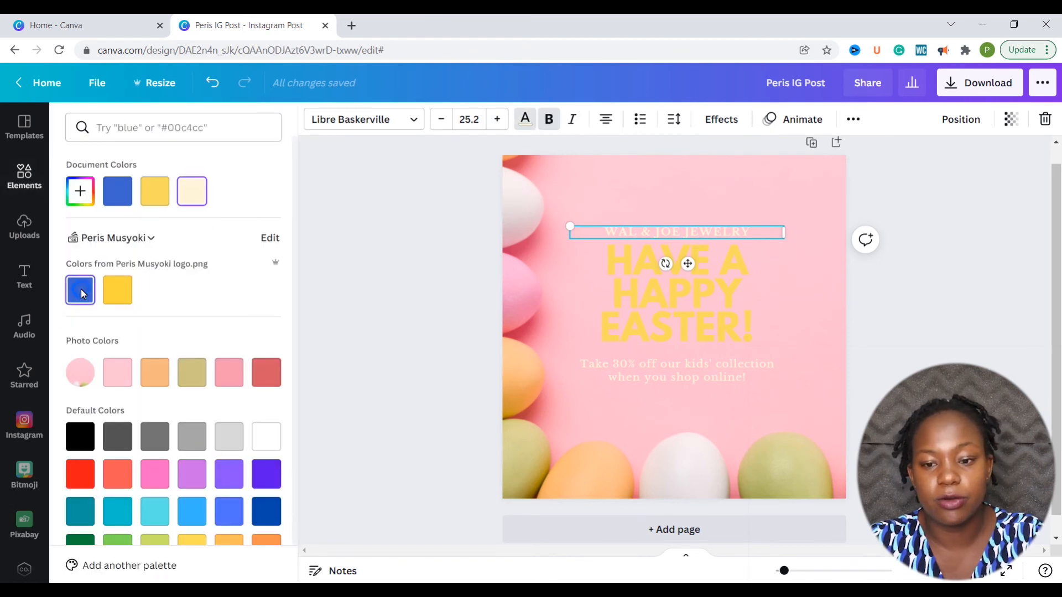
pyautogui.click(680, 234)
pyautogui.click(689, 233)
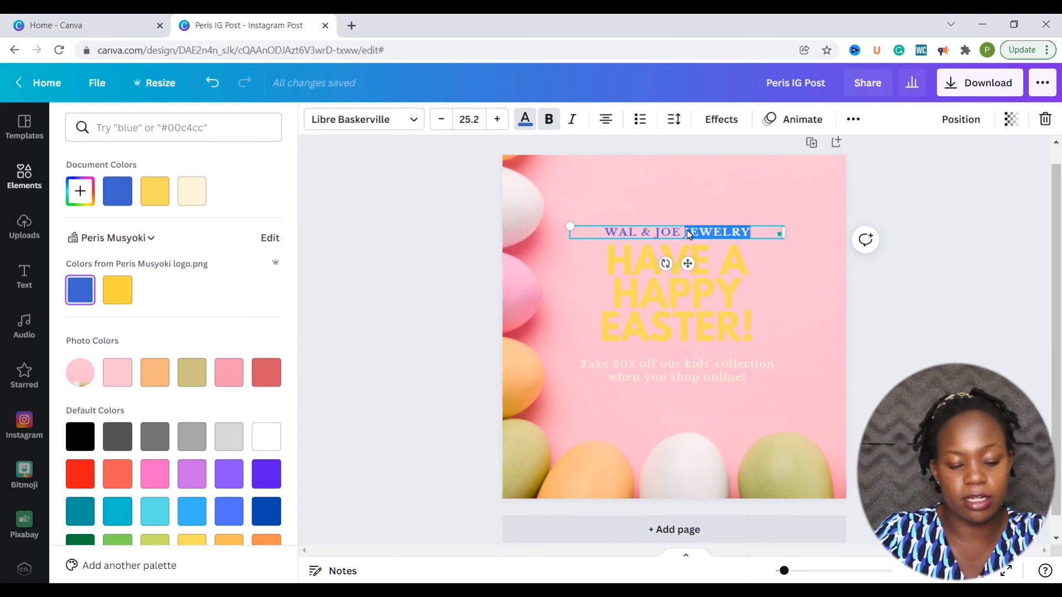
# Replace the "WAL & JOE JEWELRY" text with the brand owner's name and the "HAVE A HAPPY EASTER!" headline with "ENJOY"
pyautogui.tripleClick(688, 234)
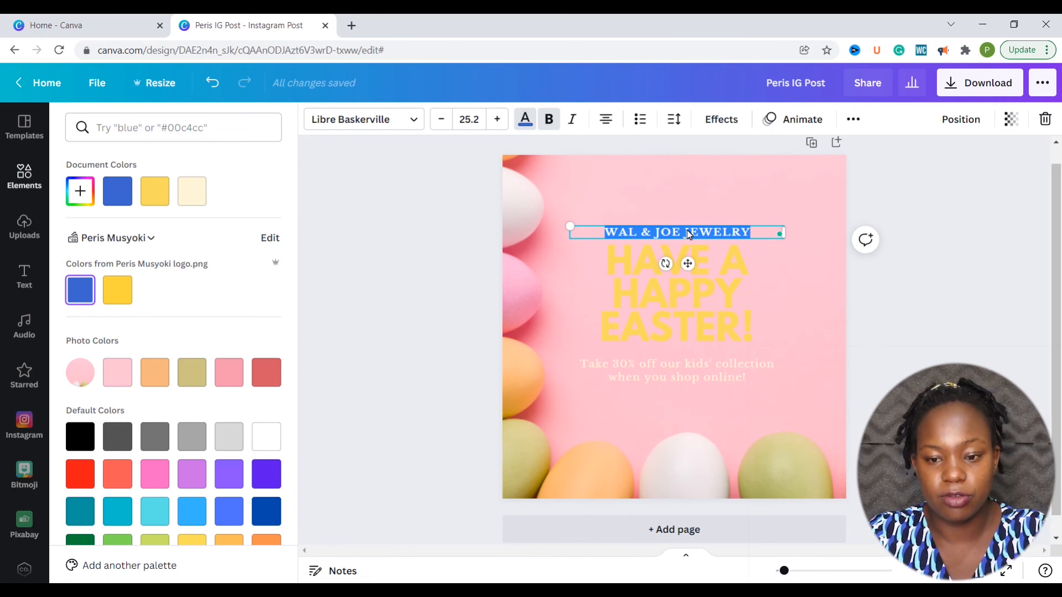
pyautogui.write('PERIS MUSYOKI')
pyautogui.click(695, 297)
pyautogui.tripleClick(695, 300)
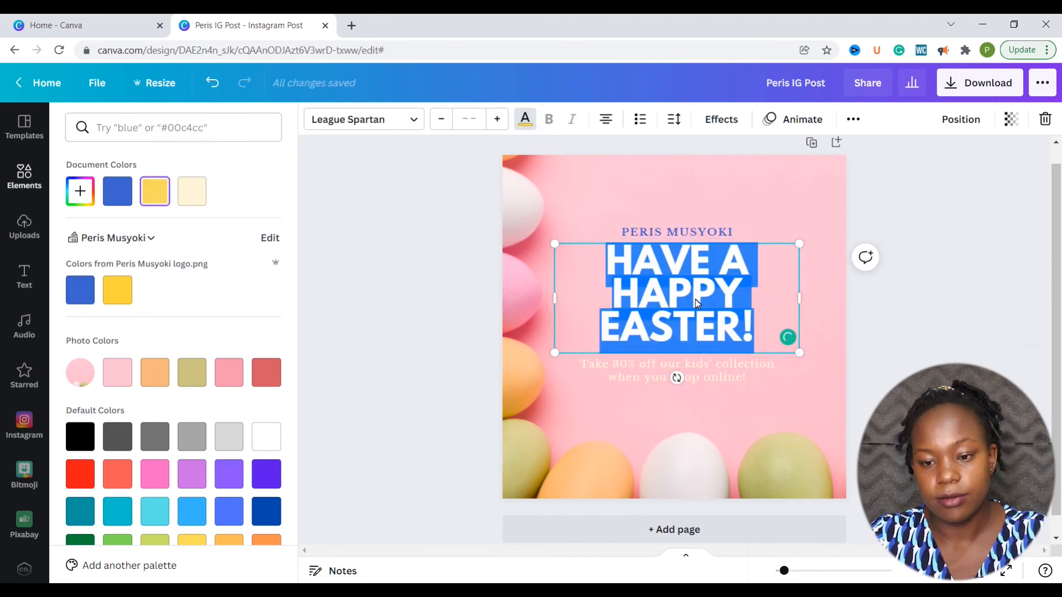
pyautogui.write('E')
pyautogui.click(705, 297)
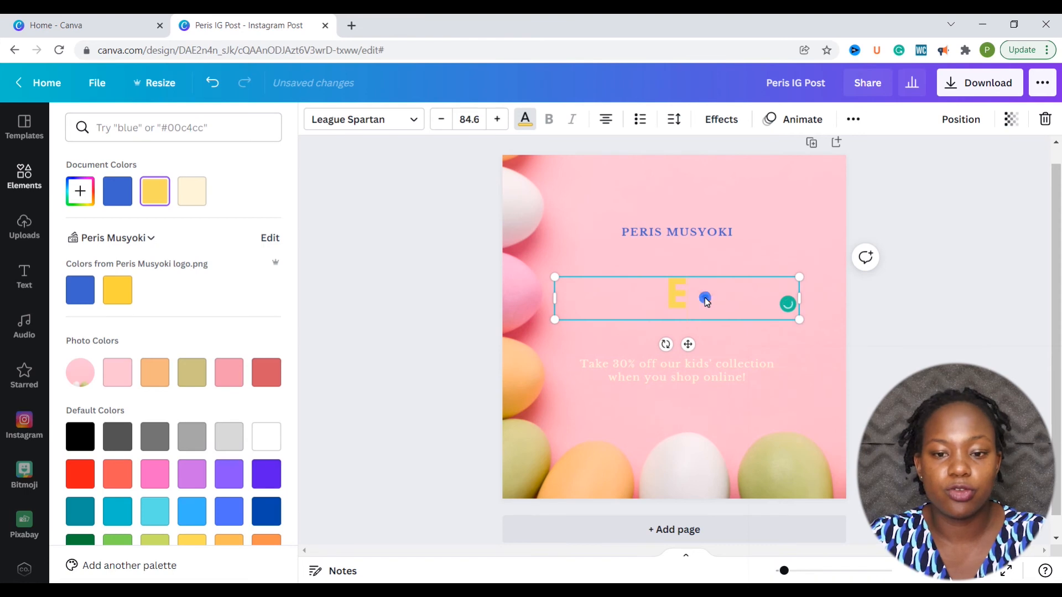
pyautogui.write('NJOY')
# Recolour the headline with the brand logo's blue and complete it with "YOUR EASTER!" below "ENJOY"
pyautogui.hotkey('ctrl', 'a')
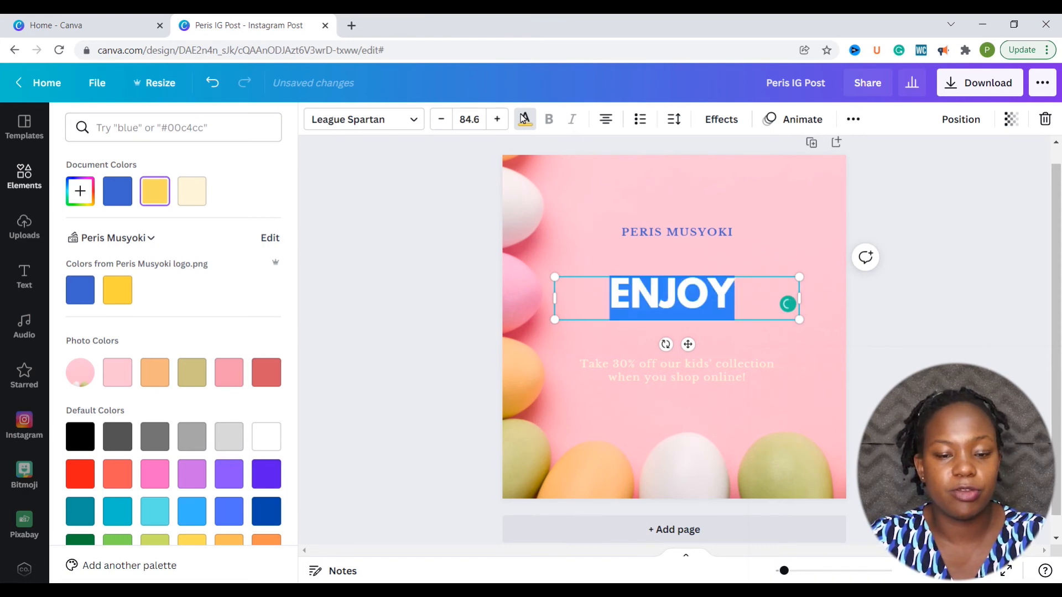
pyautogui.click(521, 114)
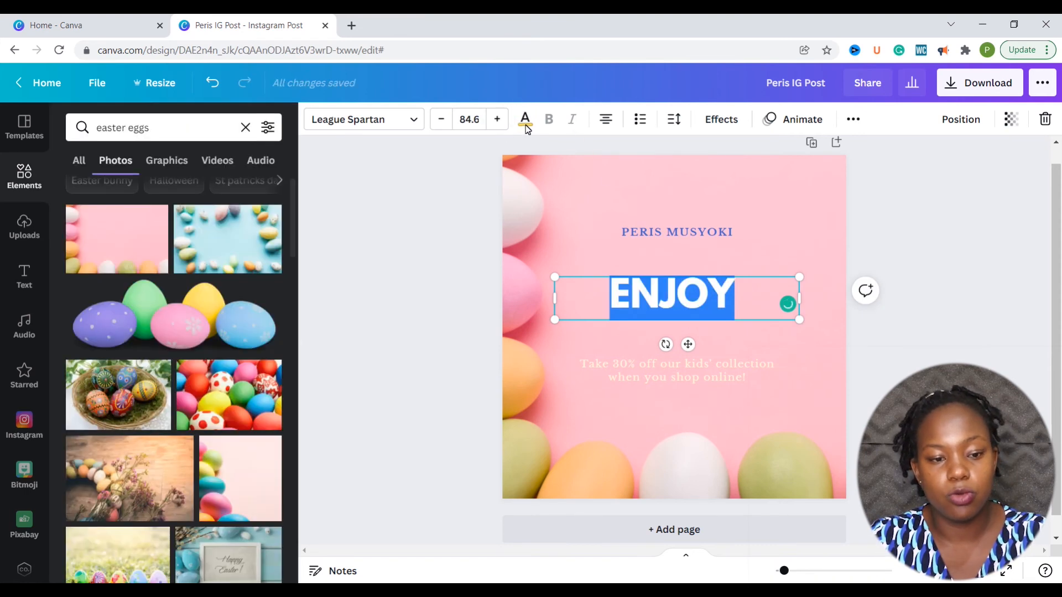
pyautogui.click(524, 119)
pyautogui.click(697, 301)
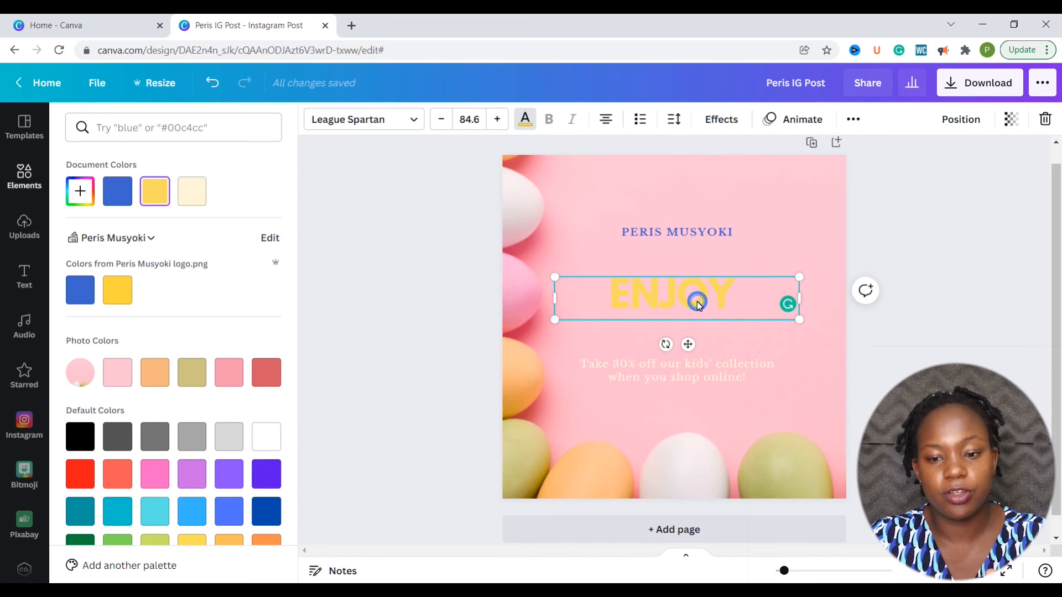
pyautogui.click(89, 296)
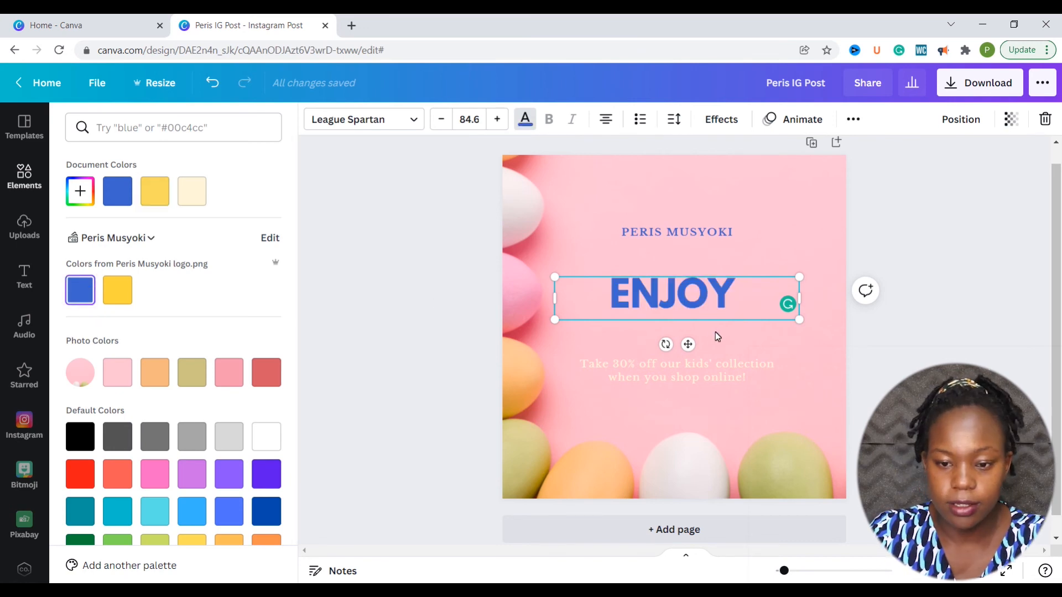
pyautogui.press('Return')
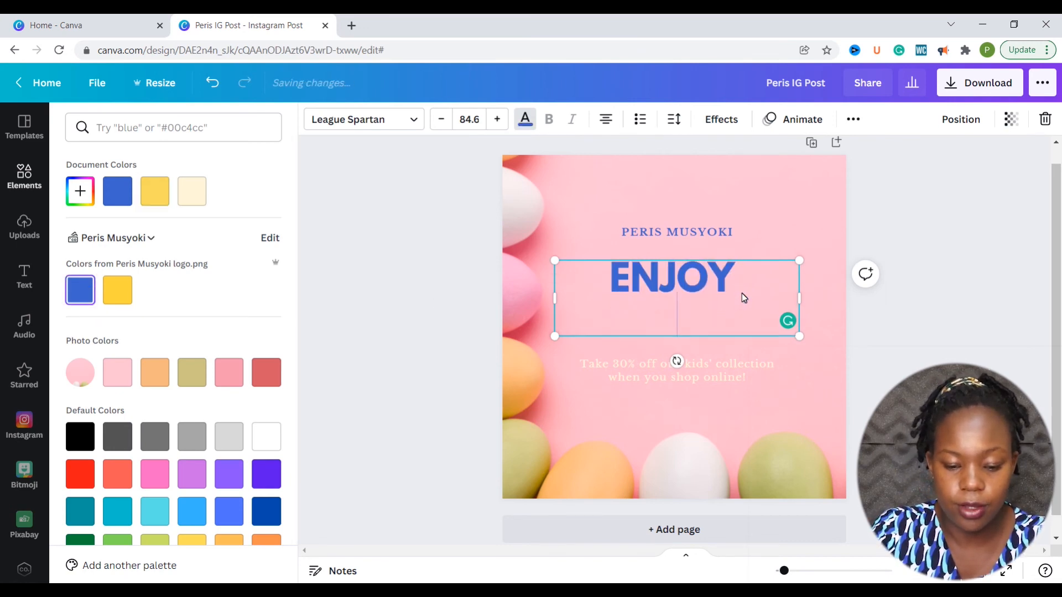
pyautogui.write('YOUR EASTER!')
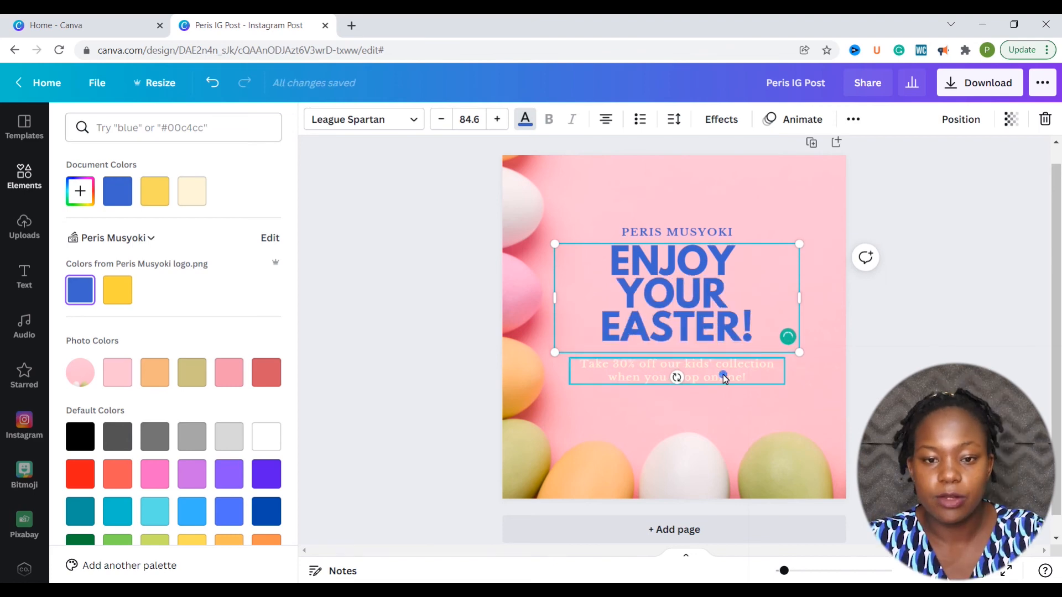
# Recolour the "Take 30% off" discount text with the brand logo's blue
pyautogui.click(723, 375)
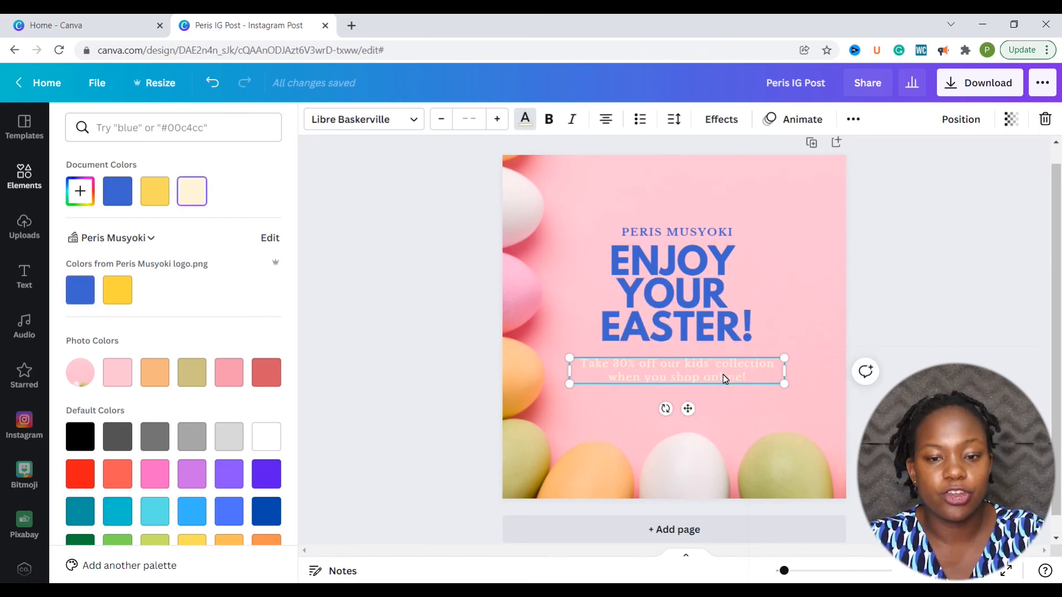
pyautogui.click(525, 119)
pyautogui.click(524, 119)
pyautogui.click(71, 296)
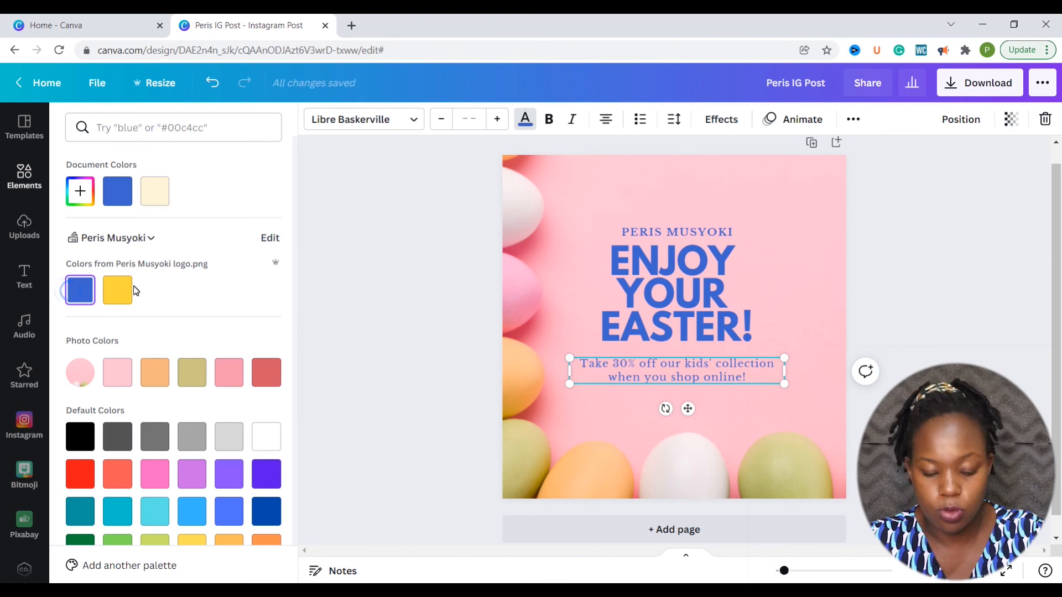
# Nudge the headline slightly right and down, and tidy up the alignment and spacing of all three text elements
pyautogui.moveTo(698, 298); pyautogui.dragTo(704, 303)
pyautogui.click(686, 369)
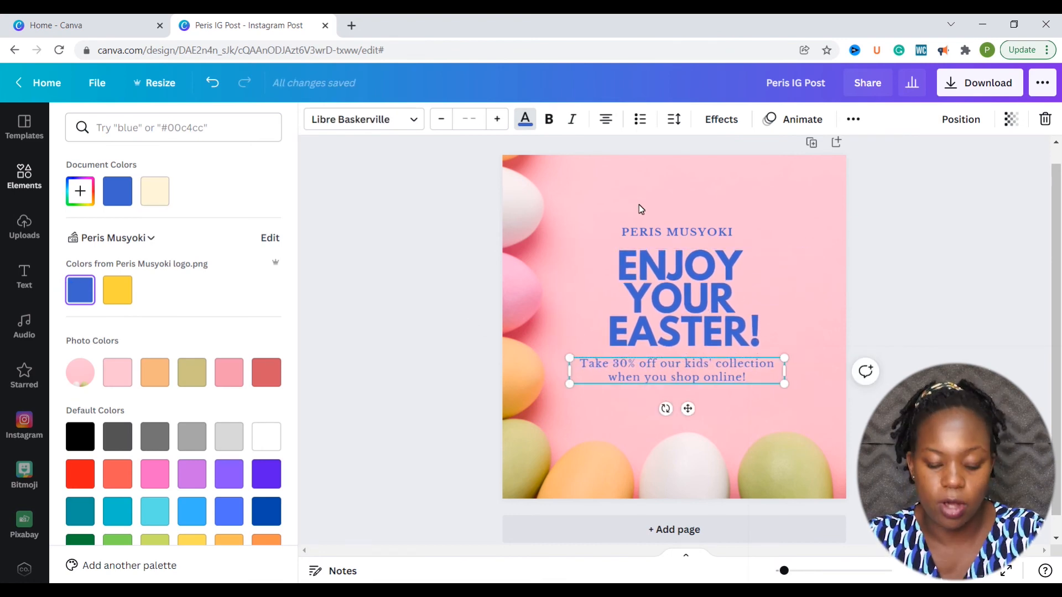
pyautogui.click(588, 184)
pyautogui.moveTo(609, 207); pyautogui.dragTo(784, 404)
pyautogui.click(986, 119)
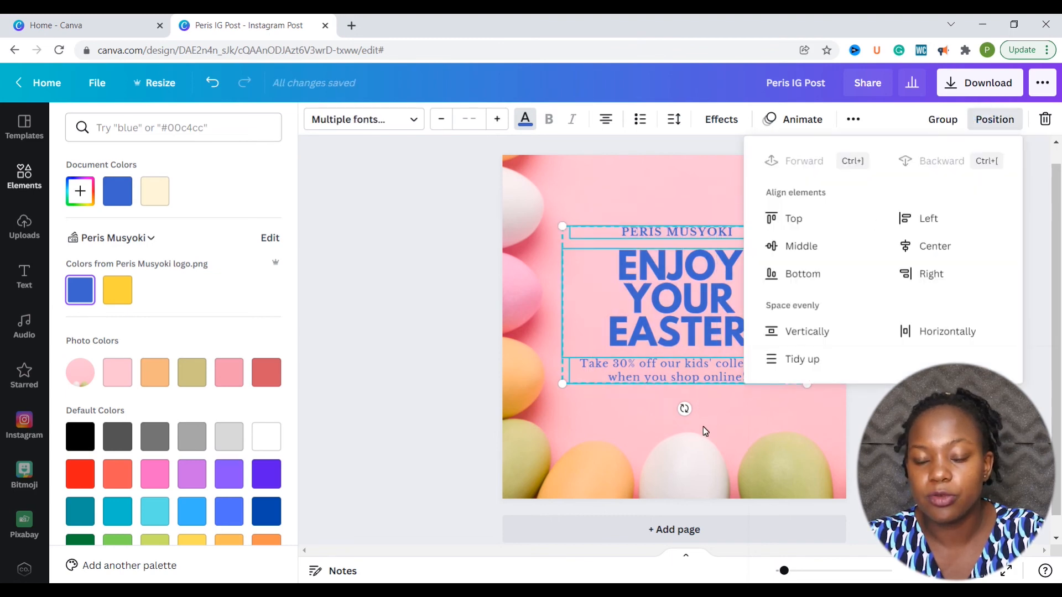
pyautogui.click(801, 364)
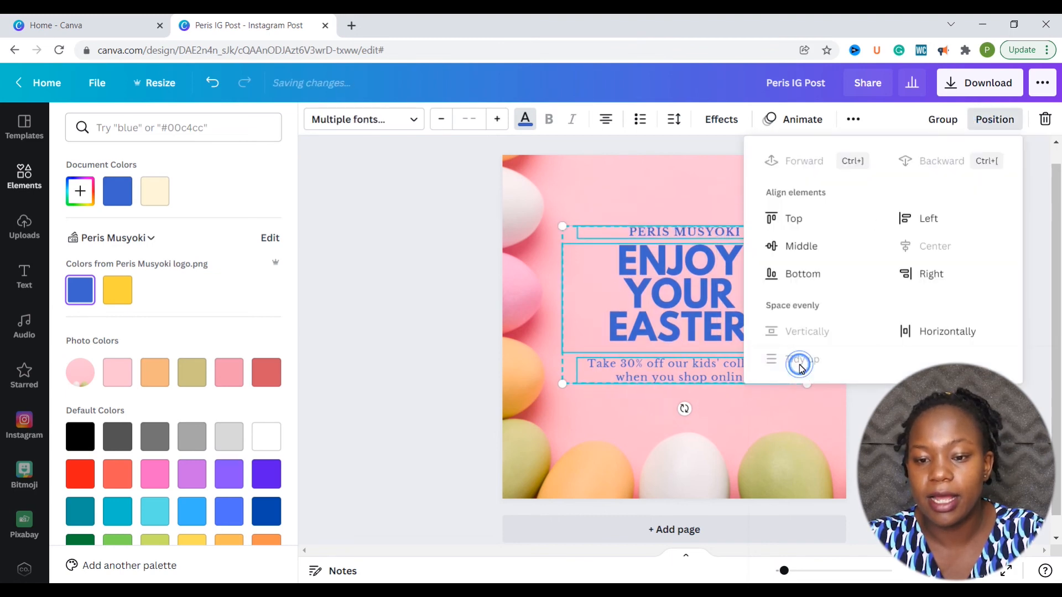
pyautogui.click(733, 417)
pyautogui.click(753, 406)
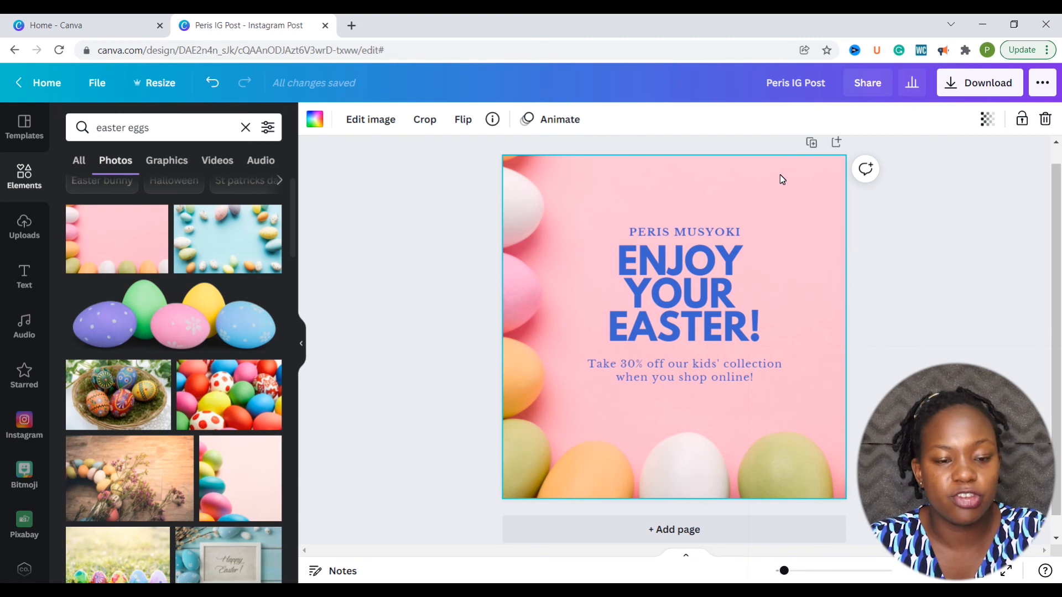
# Add the white bunny from the Easter egg graphics, shrink and tilt it, and tuck it into the design's upper-right corner
pyautogui.click(173, 160)
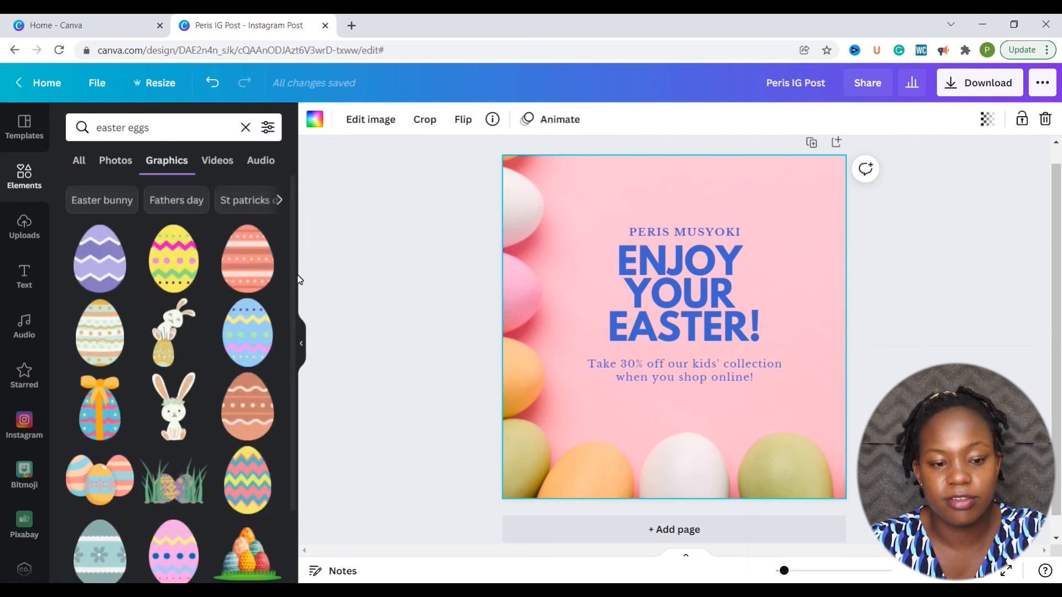
pyautogui.click(173, 406)
pyautogui.moveTo(673, 363); pyautogui.dragTo(788, 277)
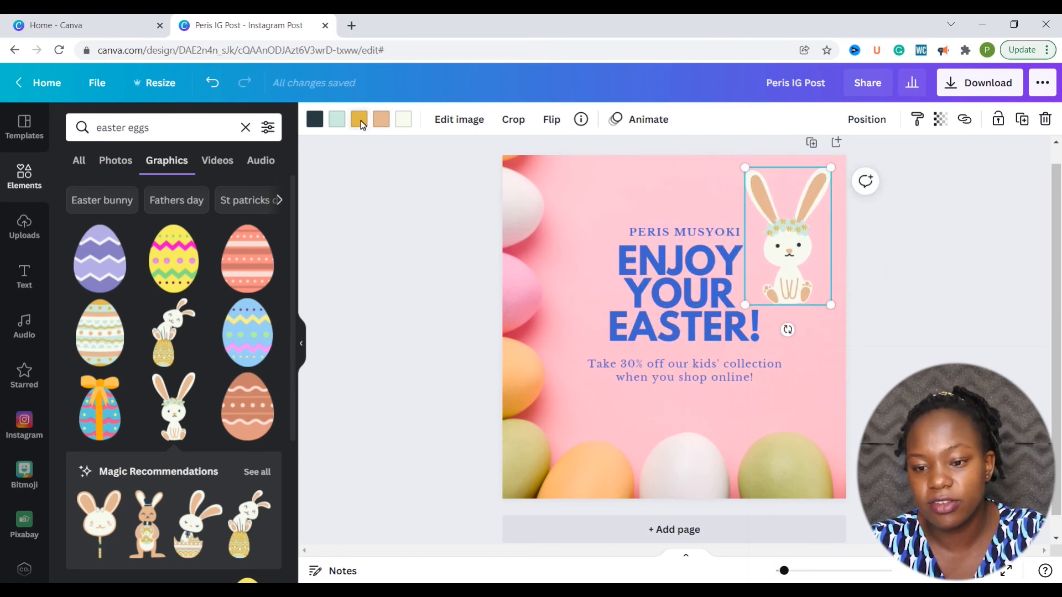
pyautogui.moveTo(746, 305); pyautogui.dragTo(779, 240)
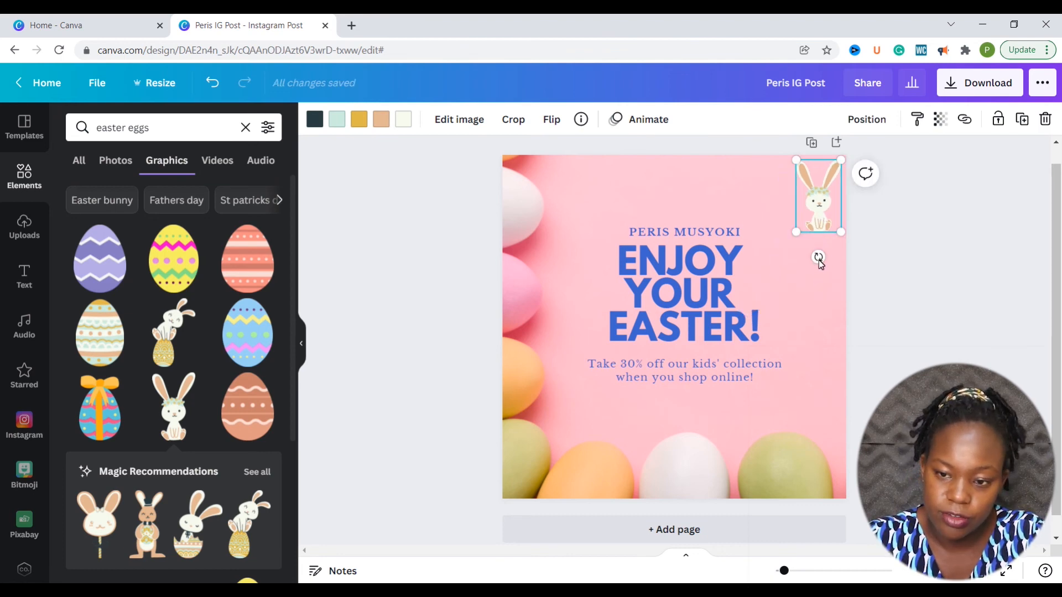
pyautogui.moveTo(822, 257); pyautogui.dragTo(840, 195)
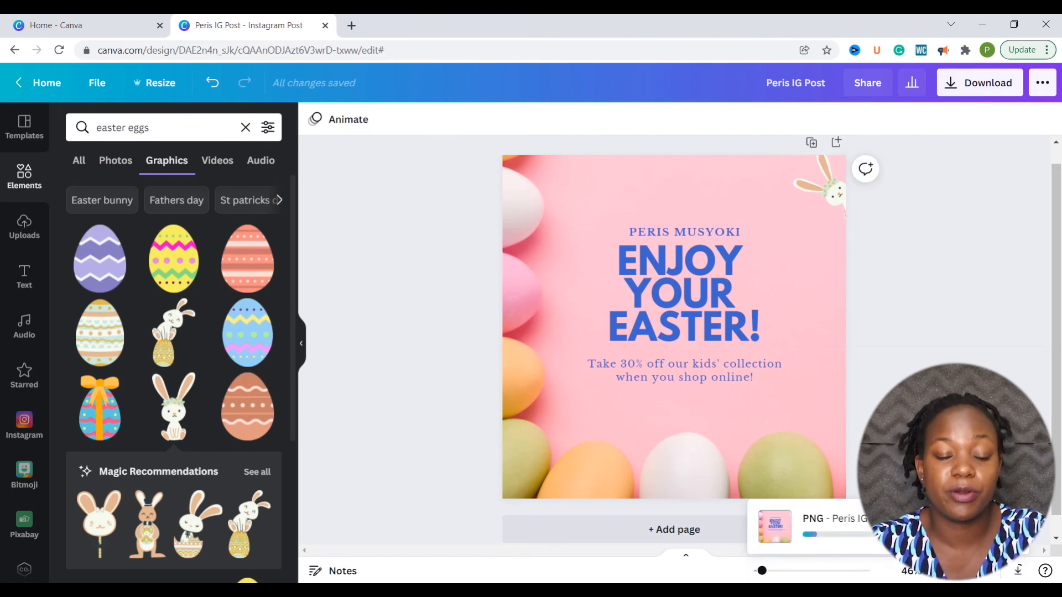
# Clear the "easter eggs" search and open the Styles collection from Canva's additional apps
pyautogui.click(245, 127)
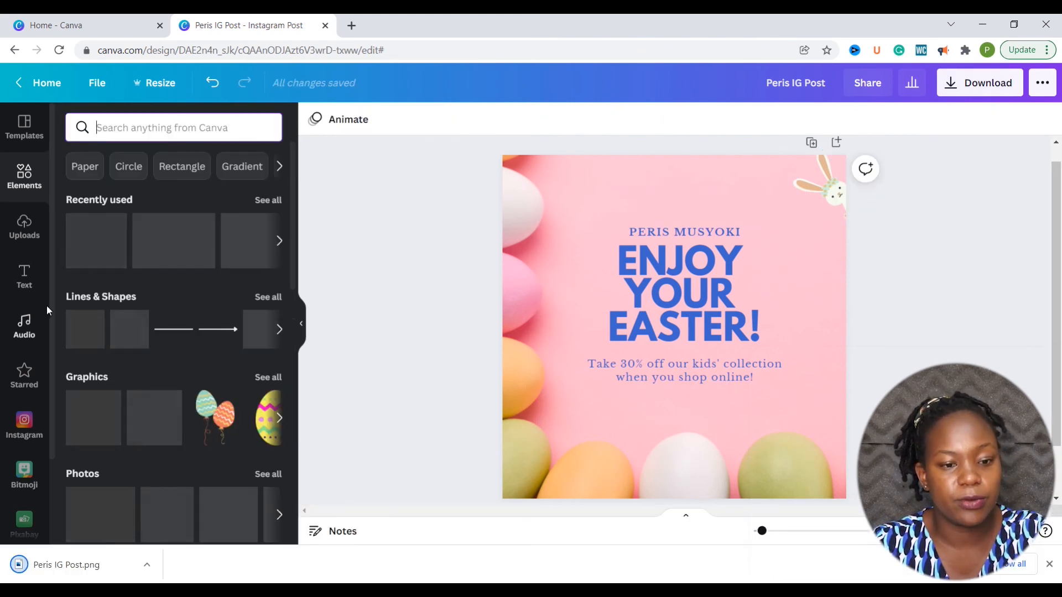
pyautogui.moveTo(50, 307); pyautogui.dragTo(55, 402)
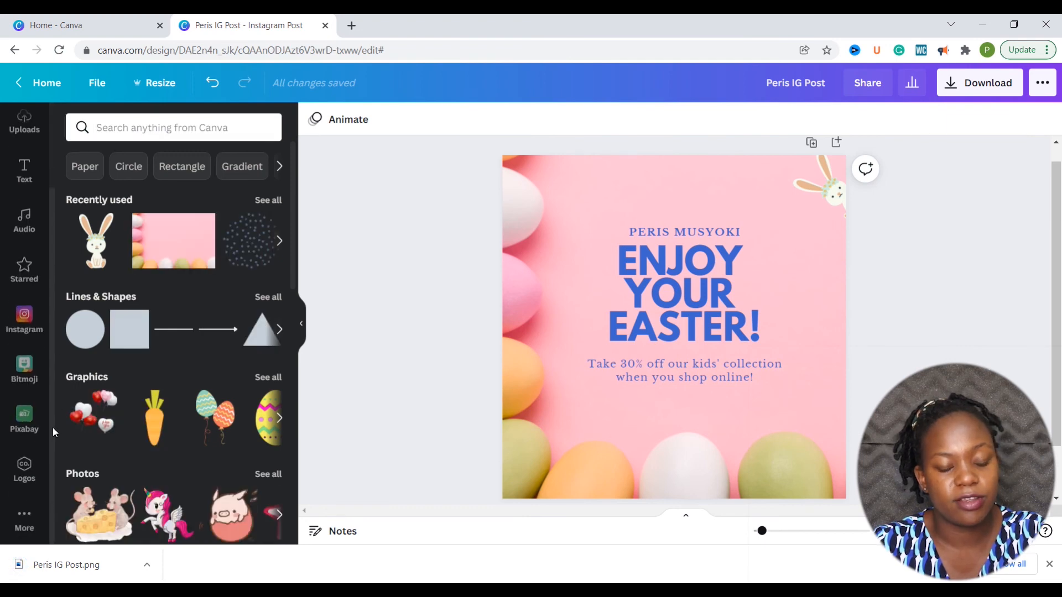
pyautogui.click(22, 513)
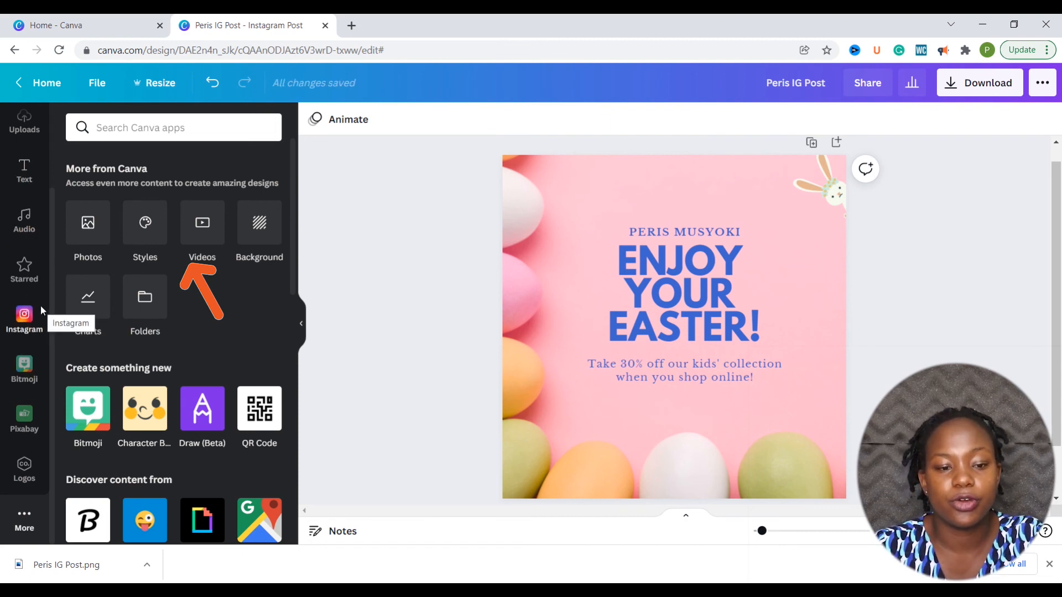
pyautogui.click(144, 230)
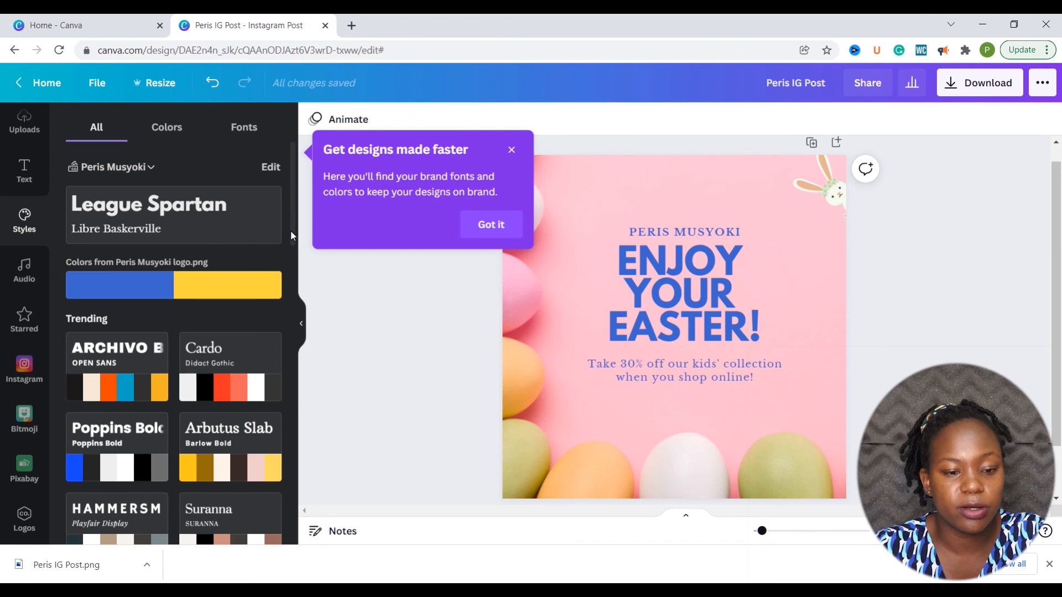
# Apply the Gagalin and Caveat font-and-colour style to the design and dismiss the brand styles tip
pyautogui.moveTo(291, 235); pyautogui.dragTo(296, 323)
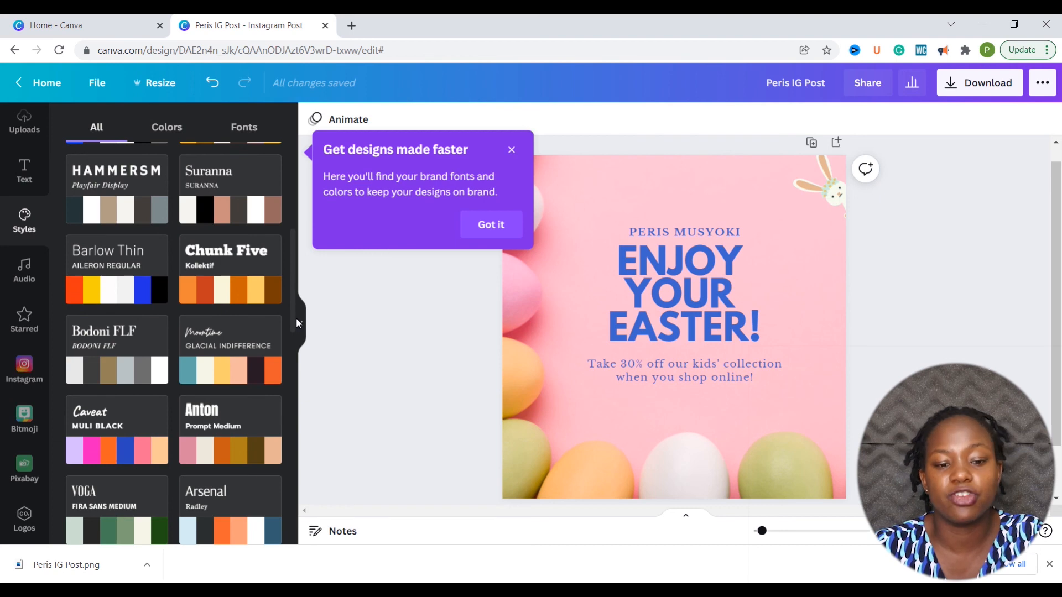
pyautogui.moveTo(296, 323); pyautogui.dragTo(303, 370)
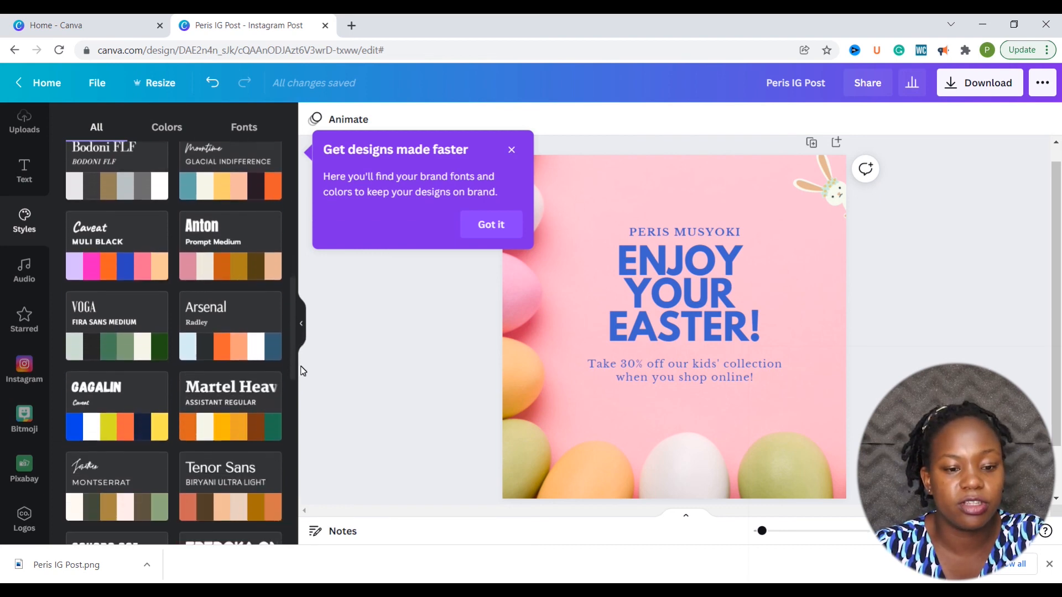
pyautogui.click(92, 400)
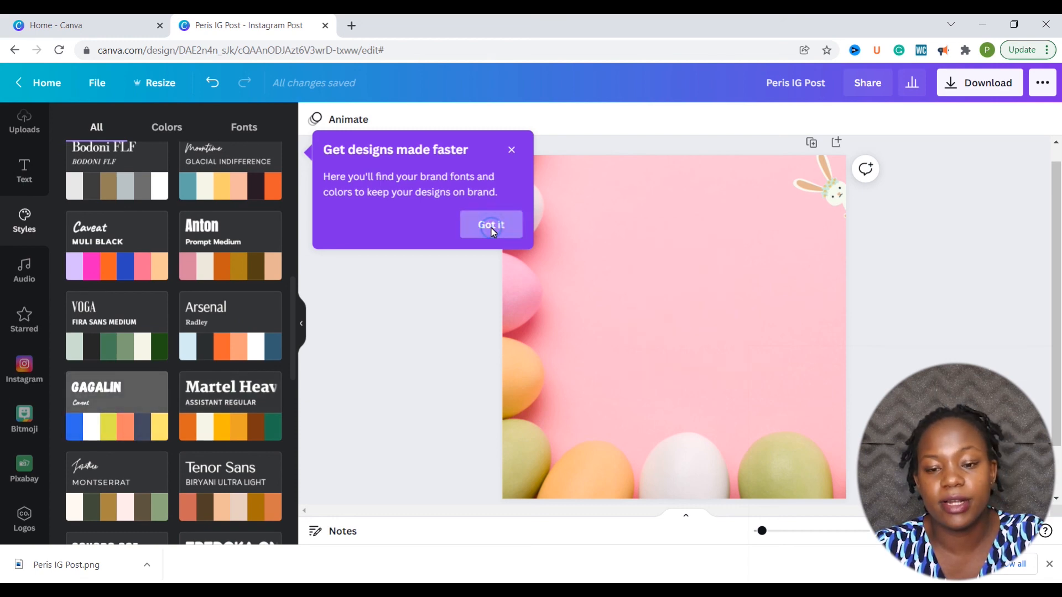
pyautogui.click(490, 227)
pyautogui.click(693, 268)
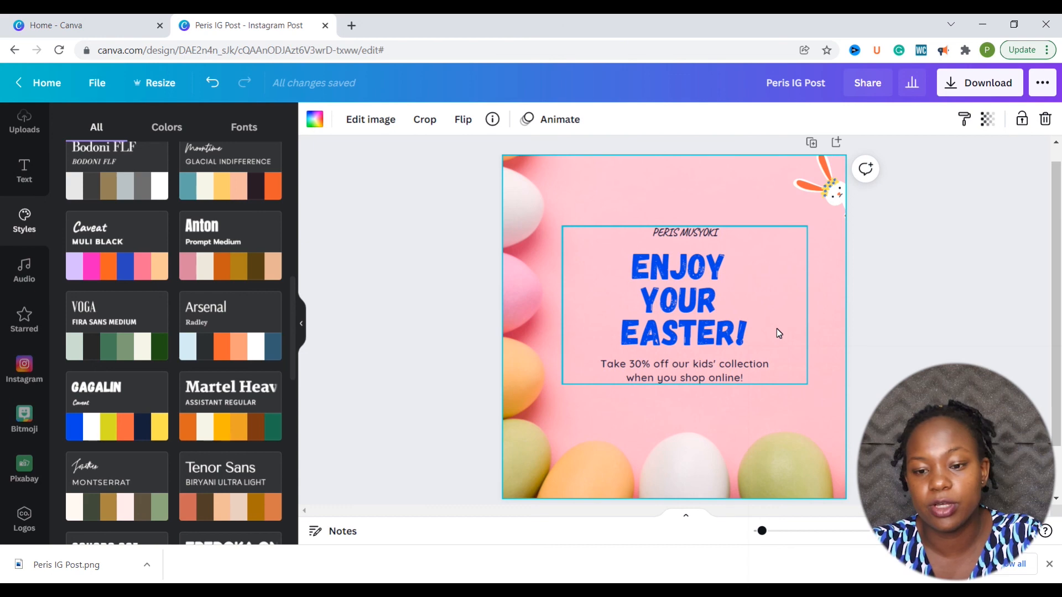
# Enlarge the grouped name, headline and discount text from its lower-left corner
pyautogui.click(593, 364)
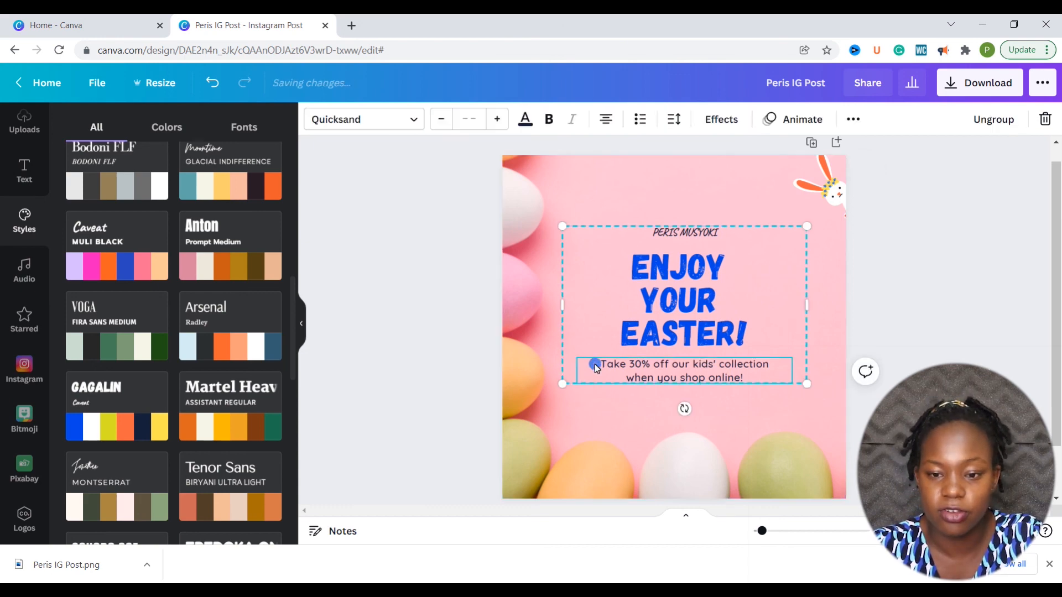
pyautogui.moveTo(562, 383); pyautogui.dragTo(545, 443)
pyautogui.click(654, 349)
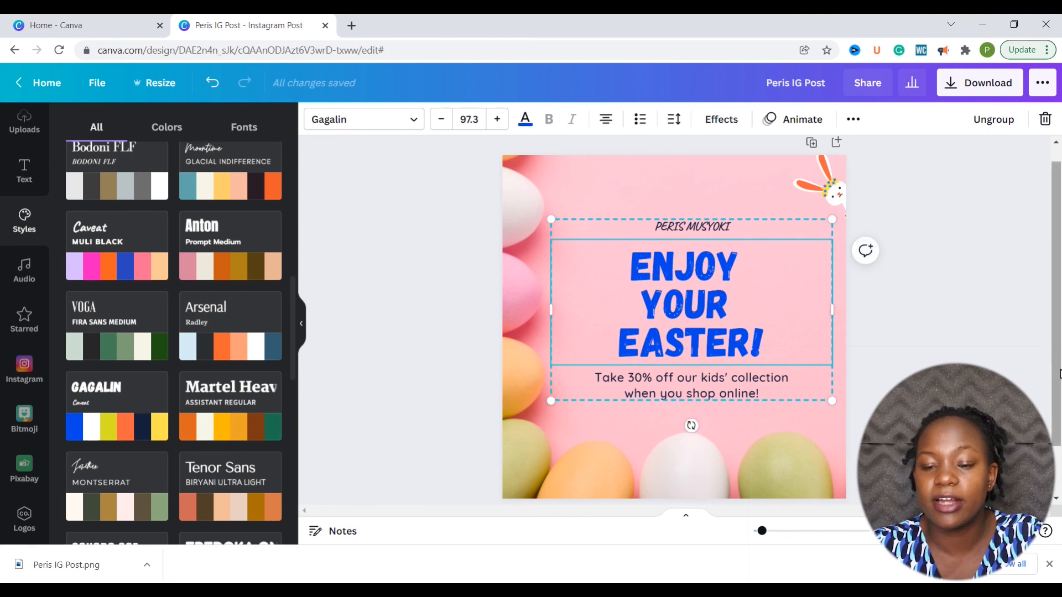
# Duplicate the Easter post page and bring the copy into view
pyautogui.moveTo(1057, 370); pyautogui.dragTo(1059, 351)
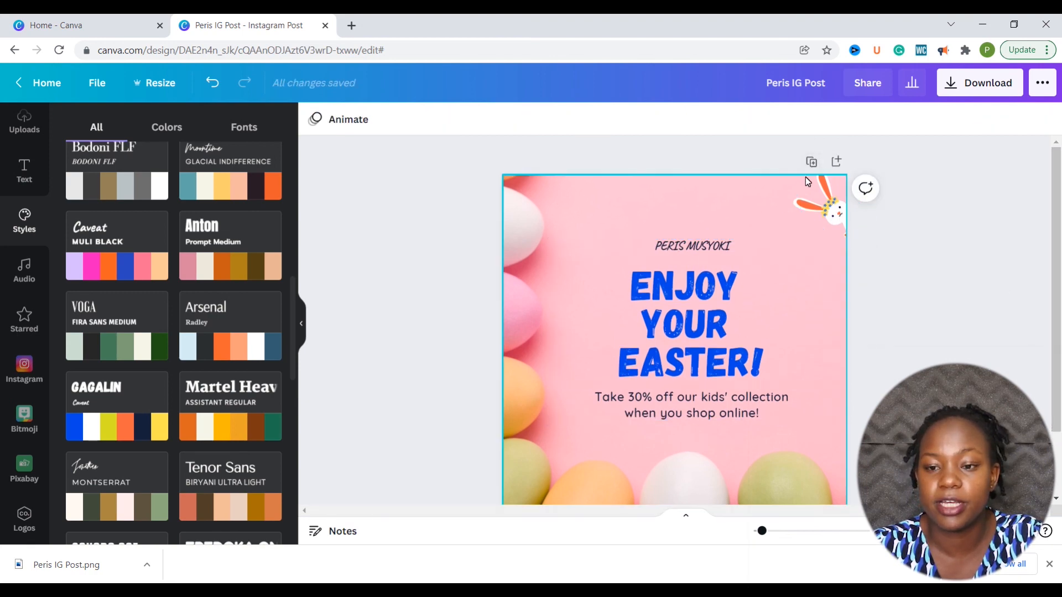
pyautogui.click(811, 162)
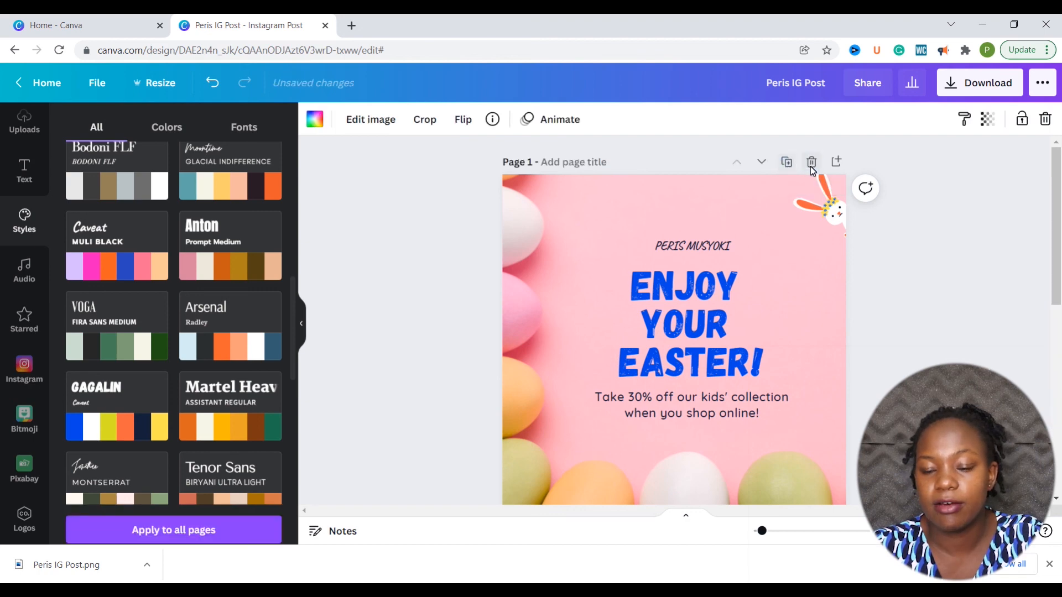
pyautogui.moveTo(1059, 326)
pyautogui.mouseDown()
pyautogui.moveTo(1059, 245)
pyautogui.moveTo(1059, 342)
pyautogui.moveTo(1050, 341)
pyautogui.mouseUp()
# Apply the style pairing a handwritten script font with Montserrat to page 2
pyautogui.click(792, 353)
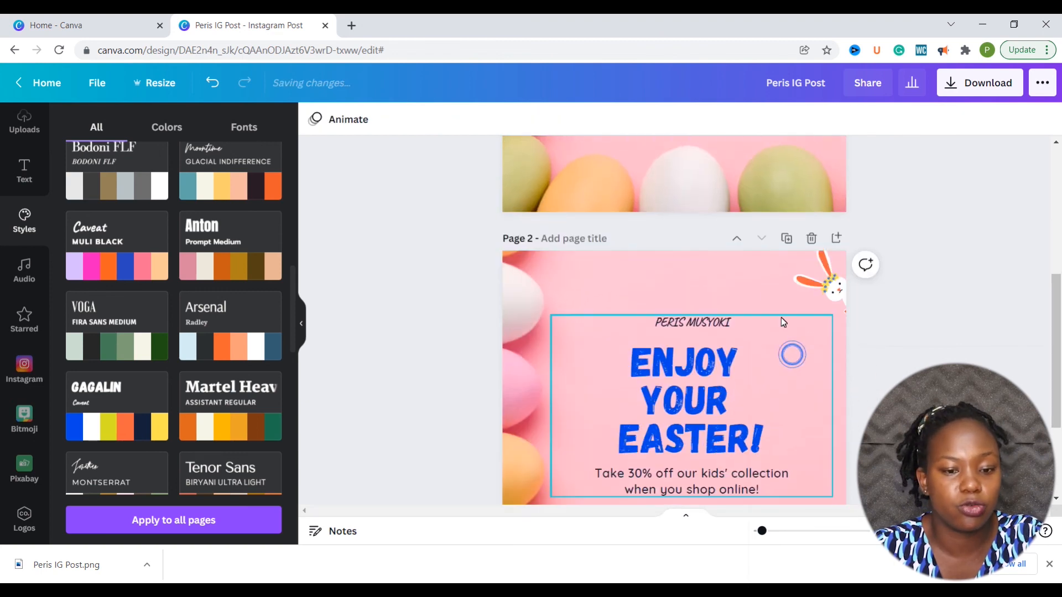
pyautogui.click(762, 286)
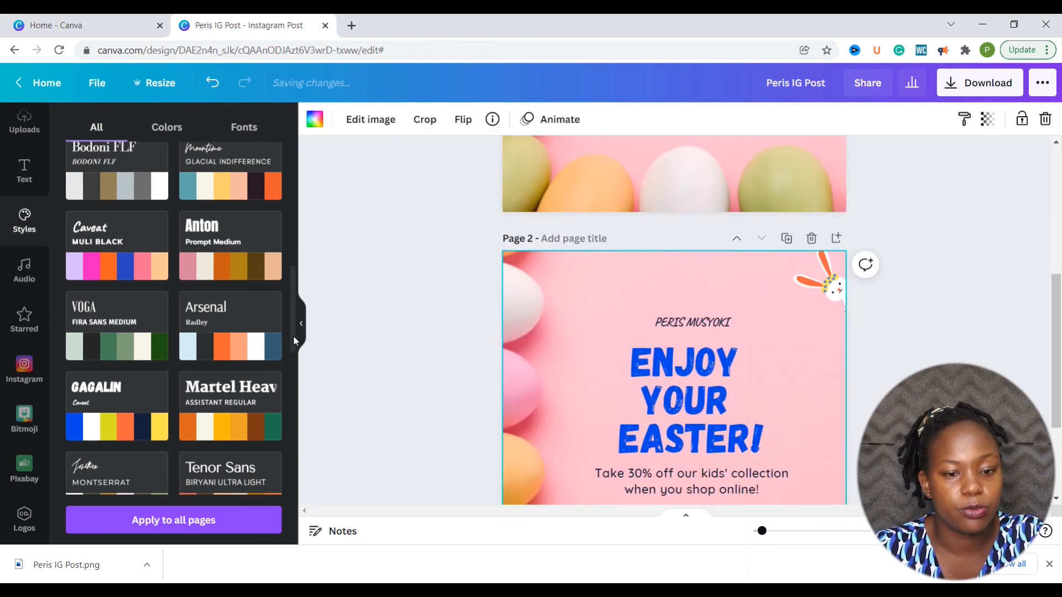
pyautogui.moveTo(293, 335); pyautogui.dragTo(296, 378)
pyautogui.scroll(-2, 296, 383)
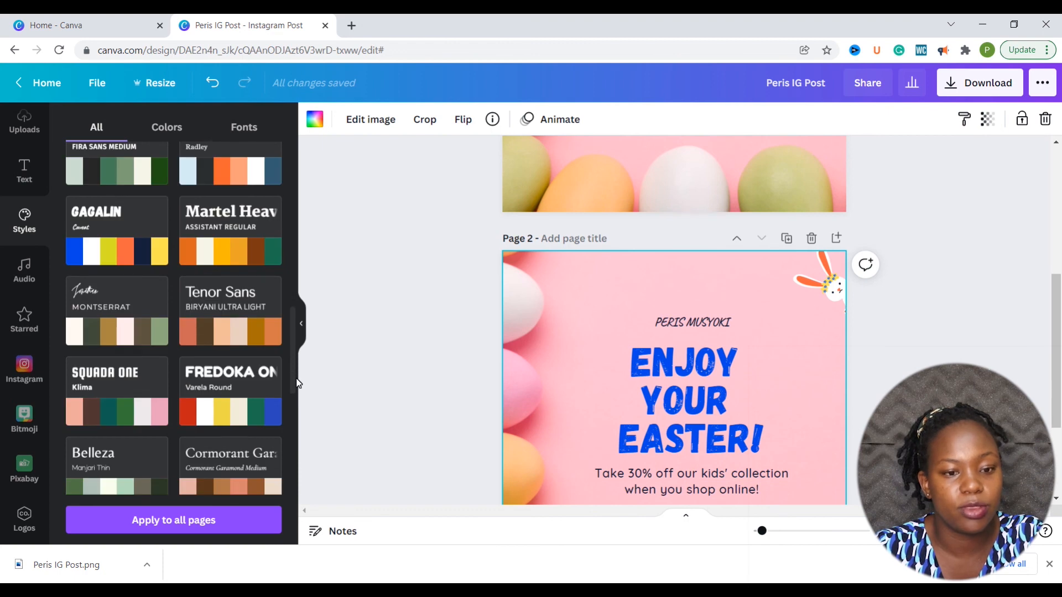
pyautogui.click(169, 339)
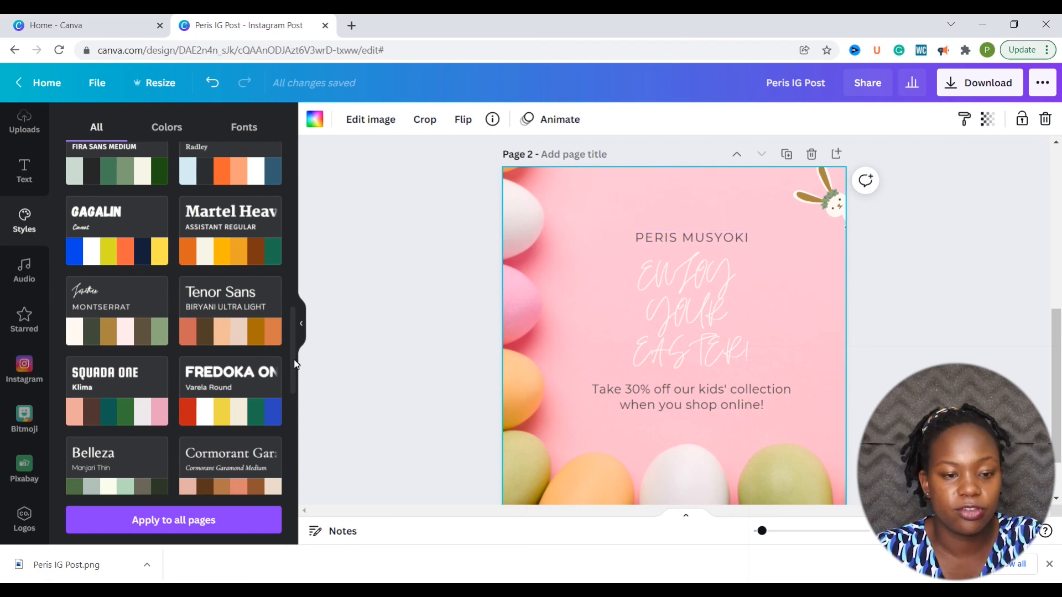
# Apply the HK Grotesk Bold font-and-colour style to page 2 and compare the result with page 1
pyautogui.moveTo(296, 362); pyautogui.dragTo(297, 457)
pyautogui.click(122, 185)
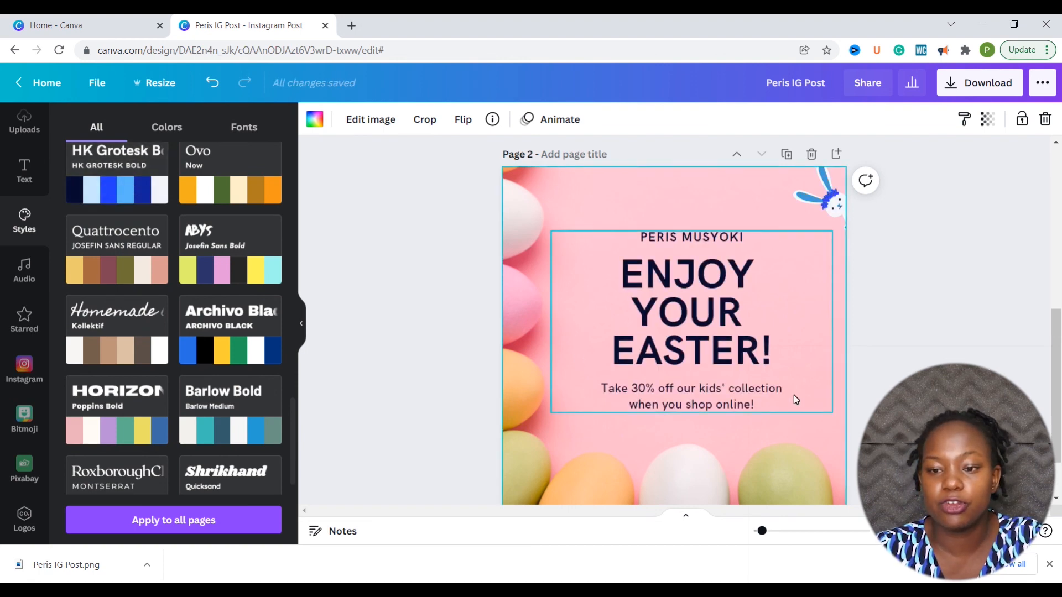
pyautogui.scroll(3, 1059, 444)
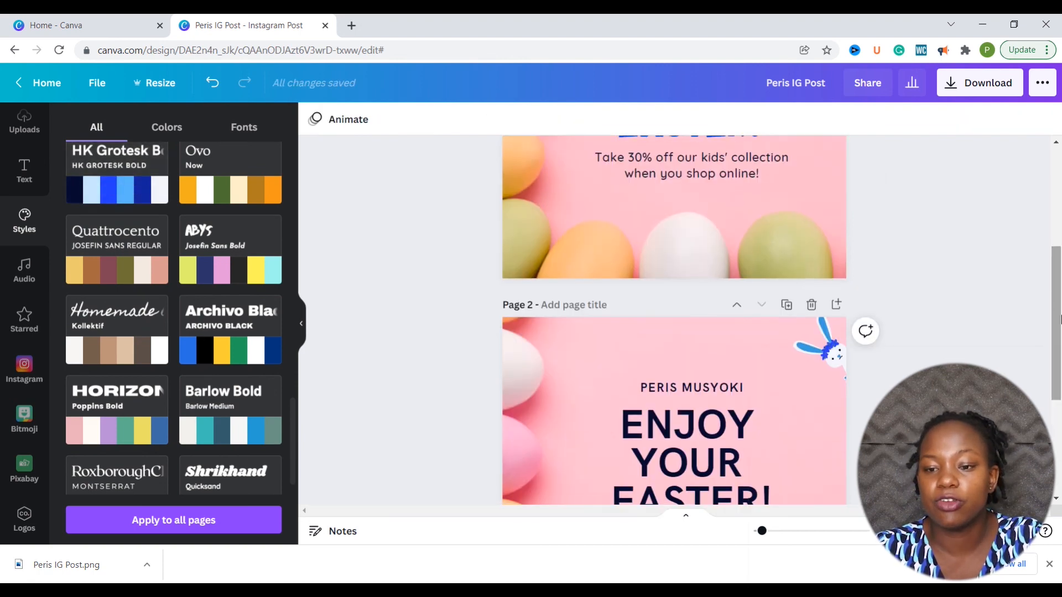
pyautogui.scroll(5, 1058, 310)
pyautogui.click(801, 214)
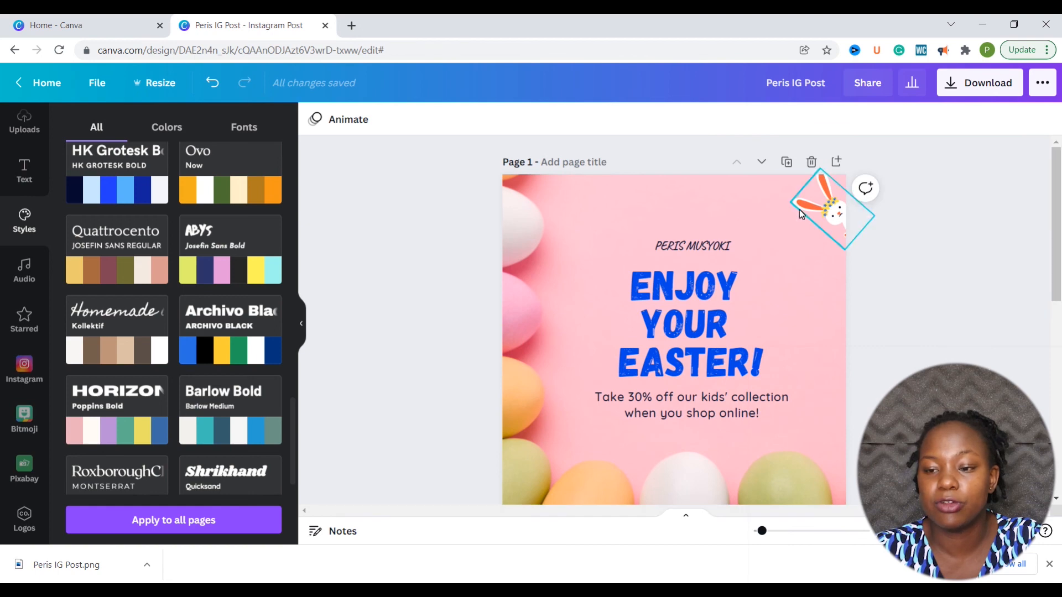
pyautogui.click(922, 217)
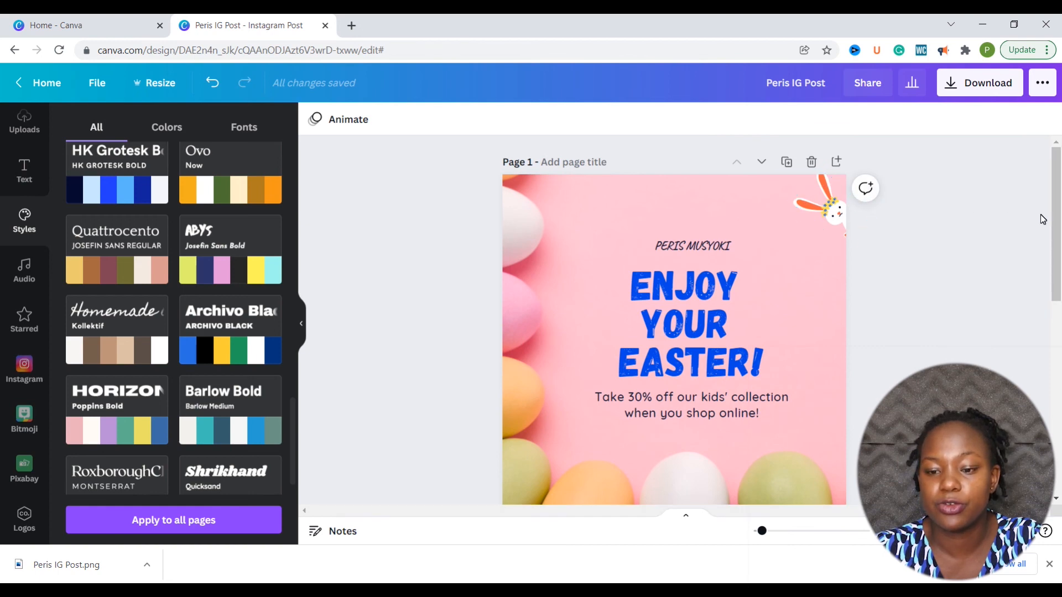
pyautogui.scroll(-4, 894, 355)
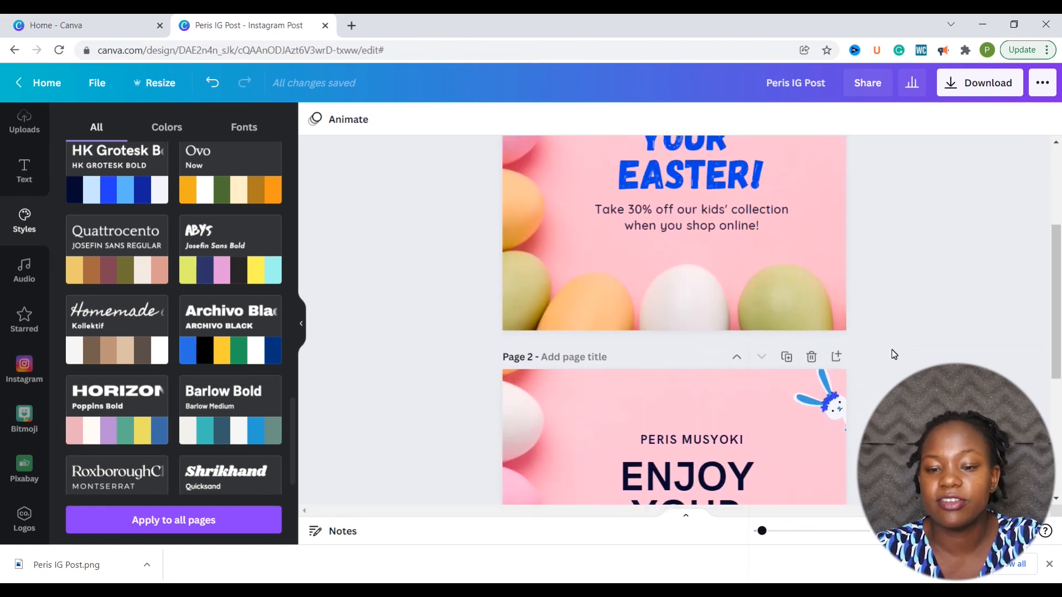
pyautogui.moveTo(1056, 305); pyautogui.dragTo(1058, 402)
# Look through the separate colour palettes and font sets offered among the ready-made styles
pyautogui.click(278, 228)
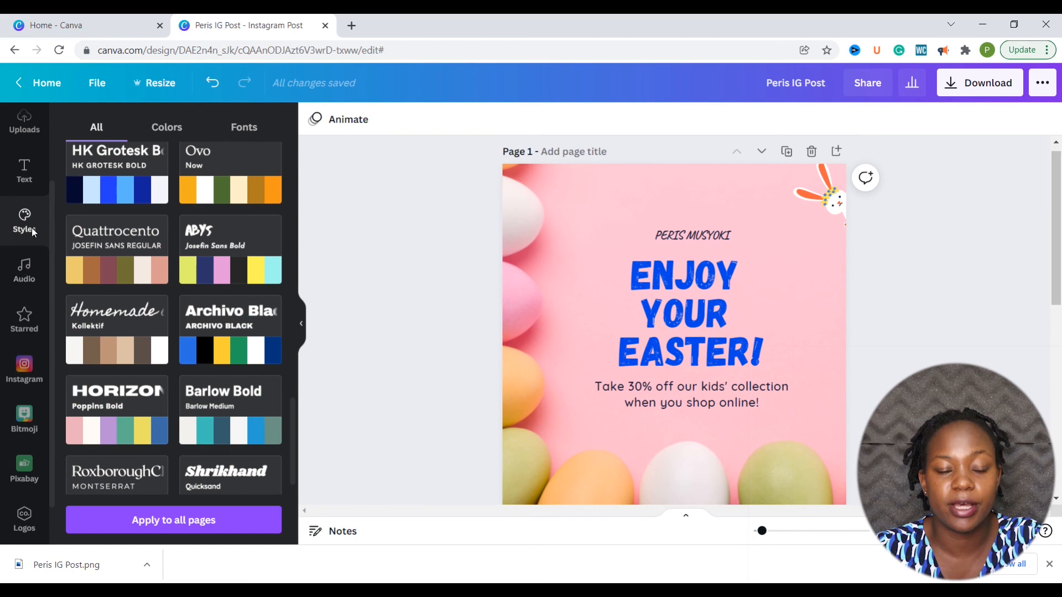
pyautogui.click(167, 127)
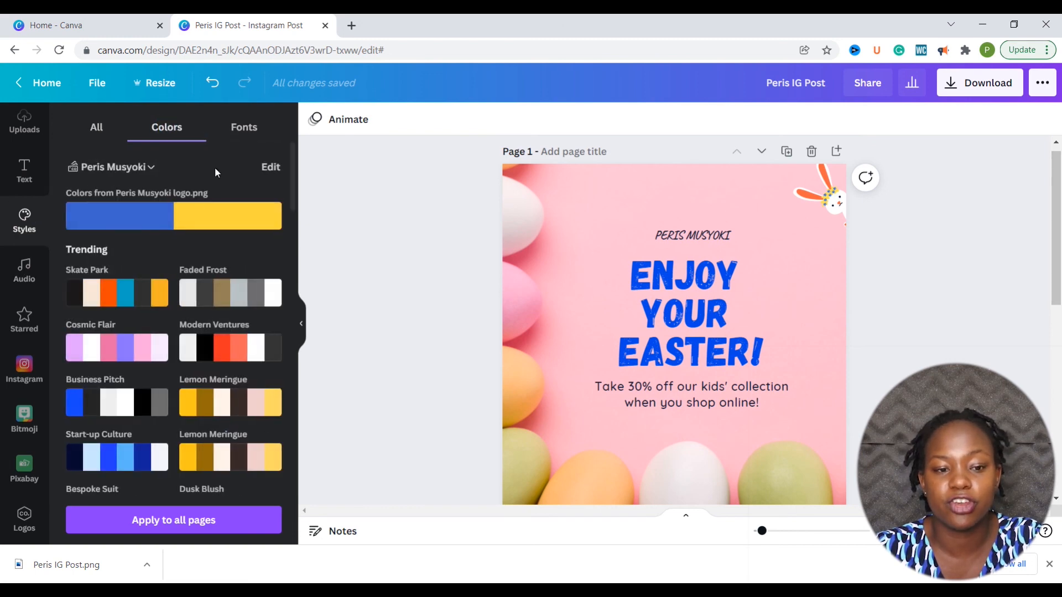
pyautogui.click(243, 129)
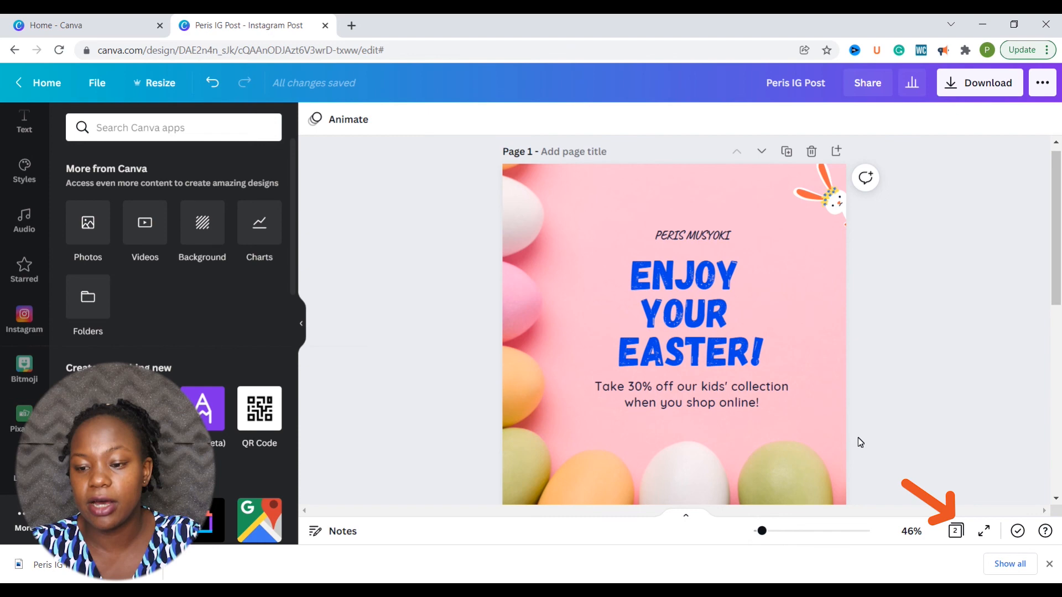
# Move page 1 behind page 2 in the page grid, check the new first page's options and return to the normal view
pyautogui.click(958, 532)
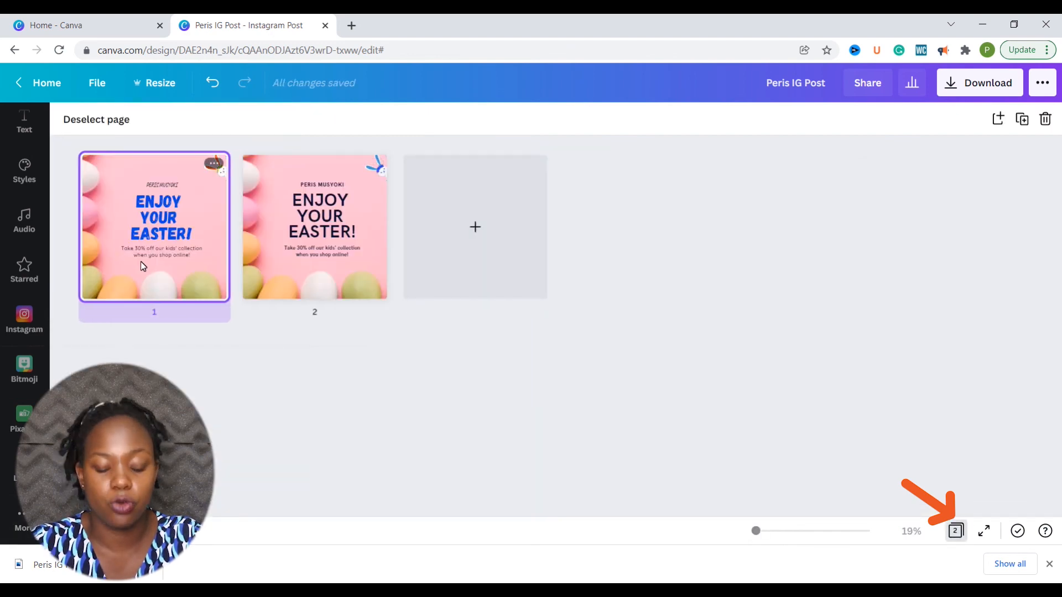
pyautogui.moveTo(157, 230); pyautogui.dragTo(442, 245)
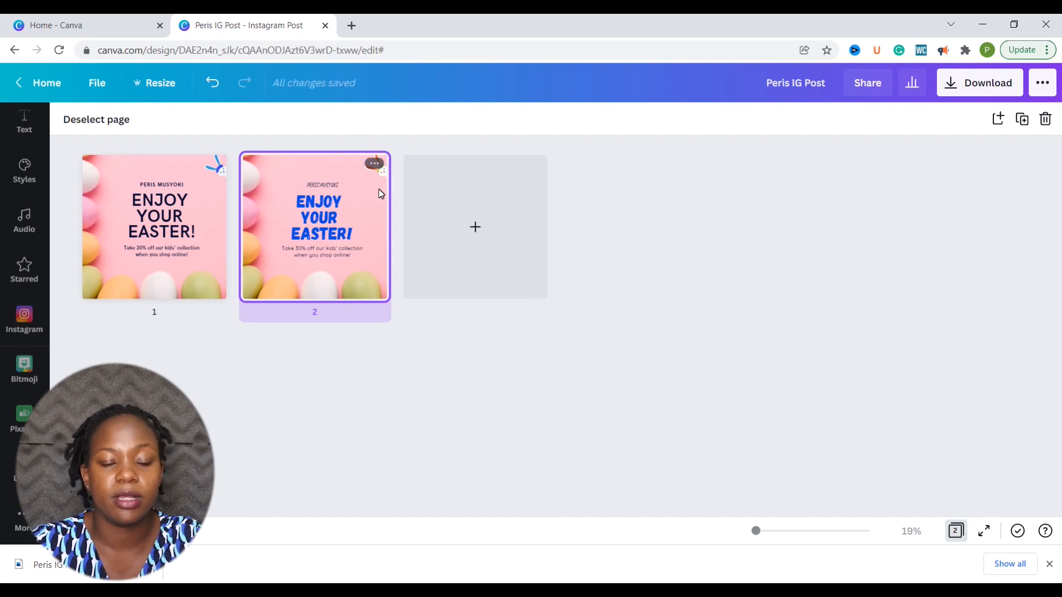
pyautogui.click(193, 176)
pyautogui.click(213, 166)
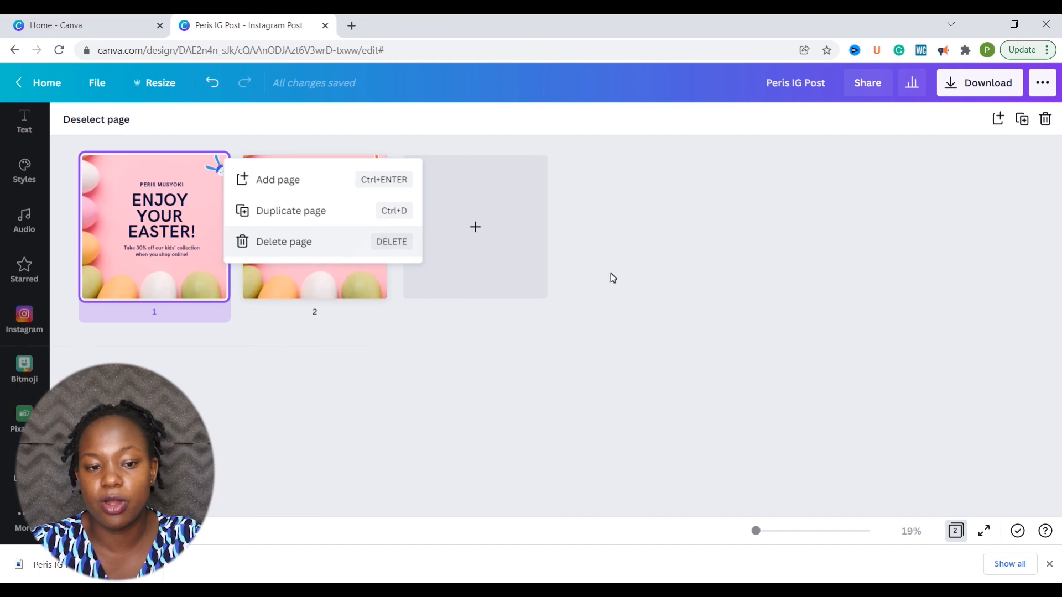
pyautogui.click(955, 530)
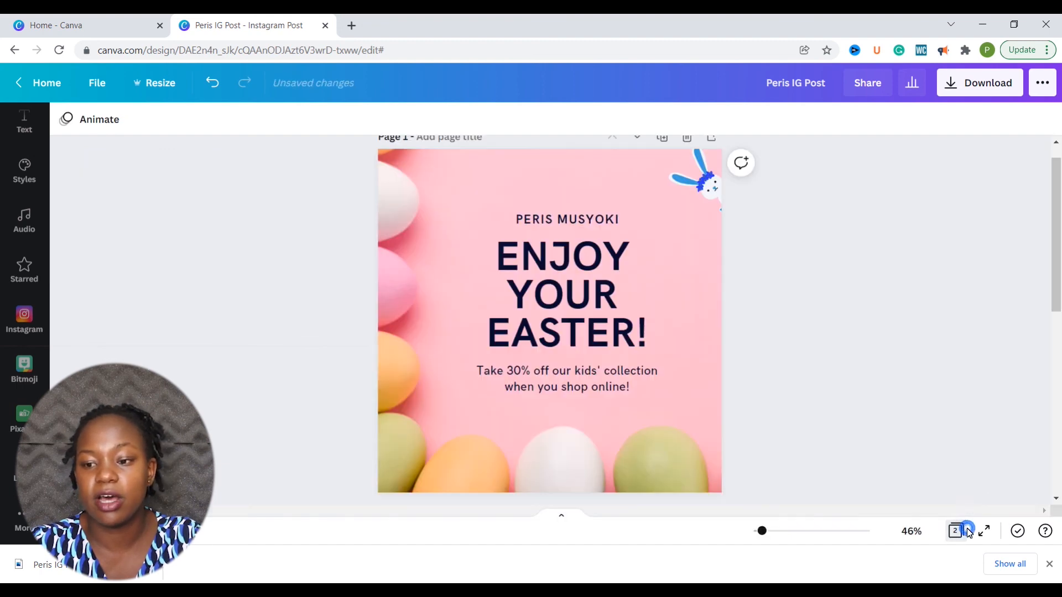
pyautogui.moveTo(1060, 294); pyautogui.dragTo(1060, 399)
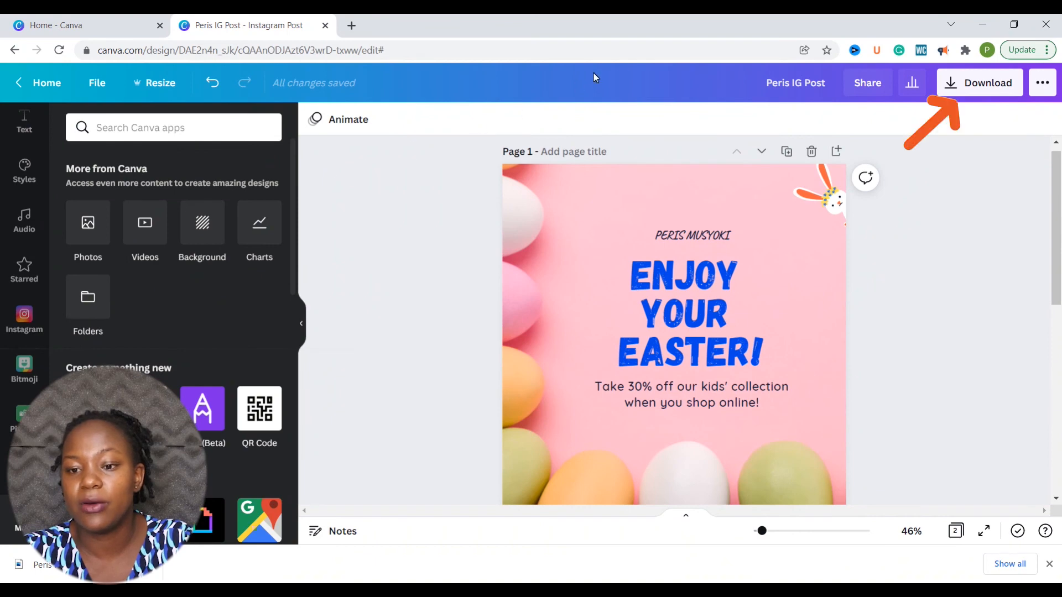
# Open the PNG download settings and try out selecting page 1 only, all pages, and no pages
pyautogui.click(965, 87)
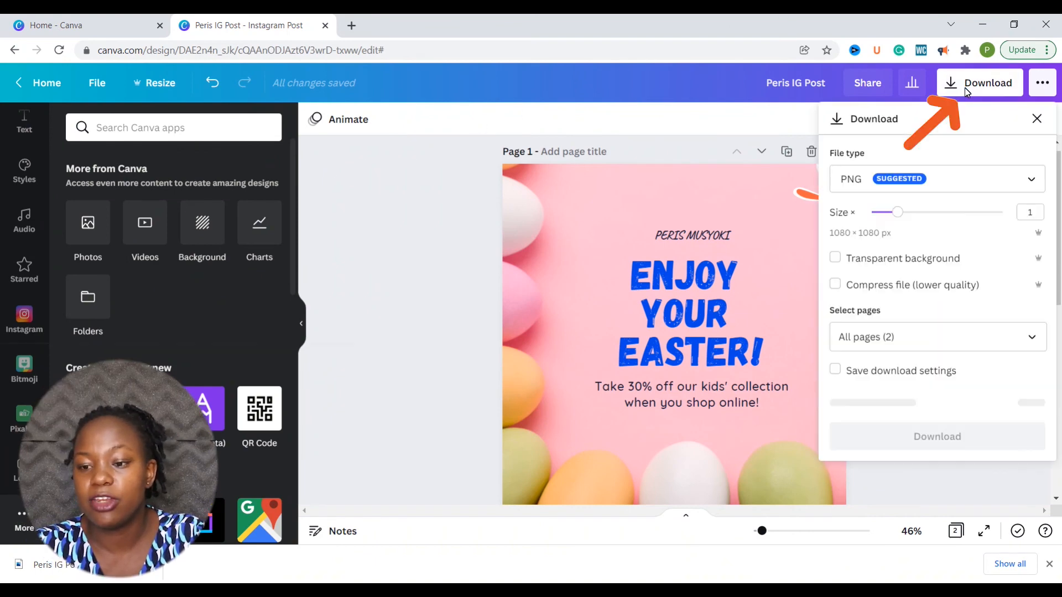
pyautogui.click(1020, 337)
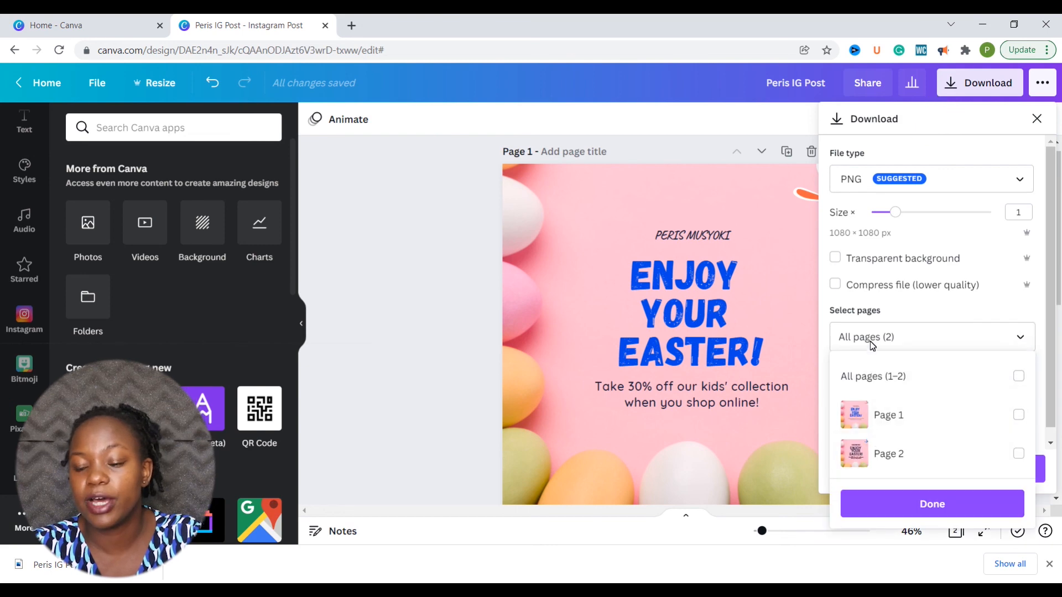
pyautogui.click(1018, 416)
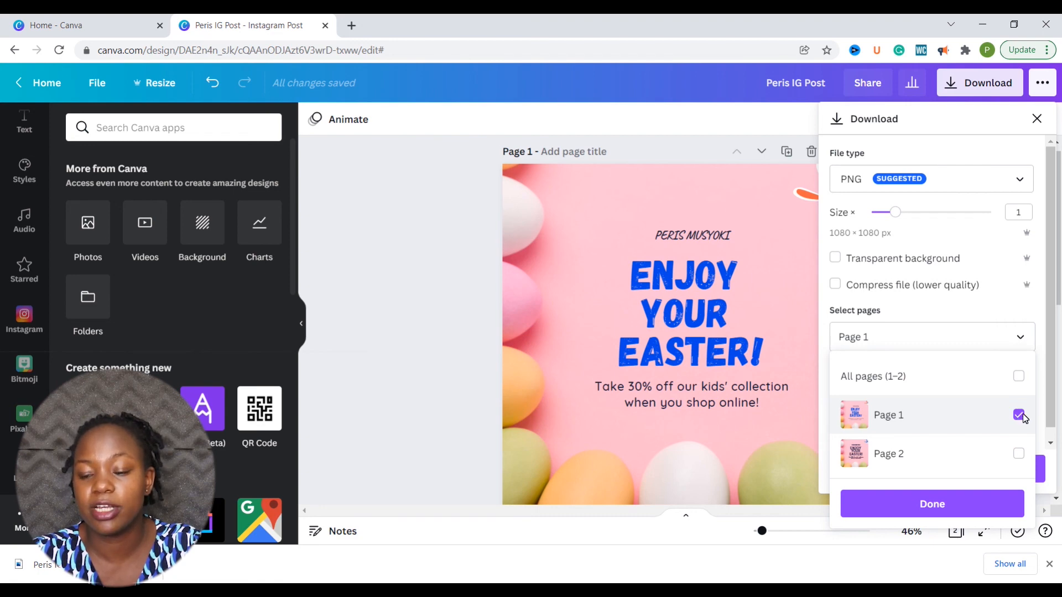
pyautogui.click(1019, 376)
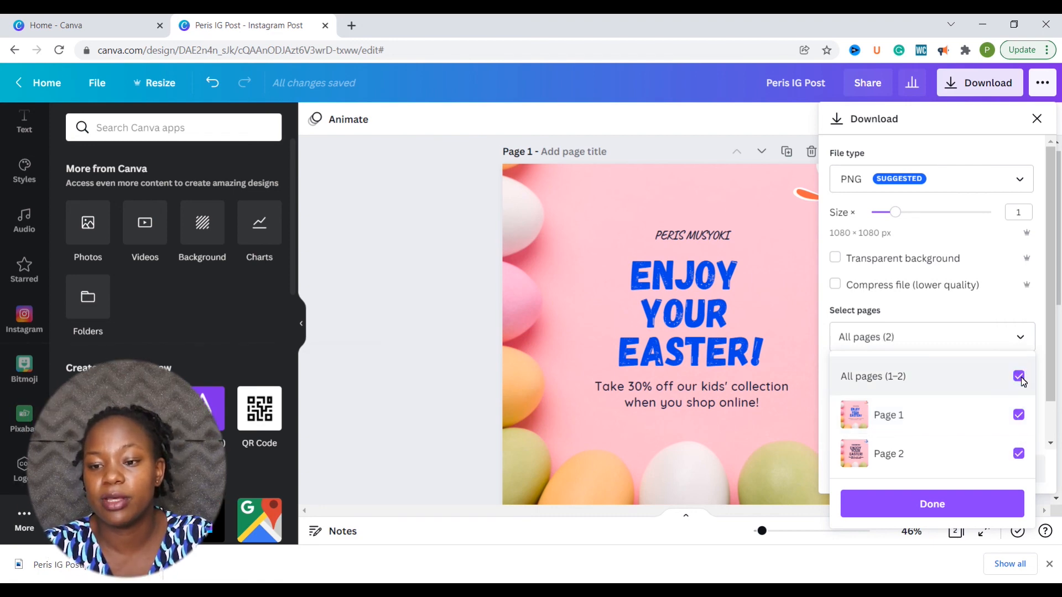
pyautogui.click(1020, 378)
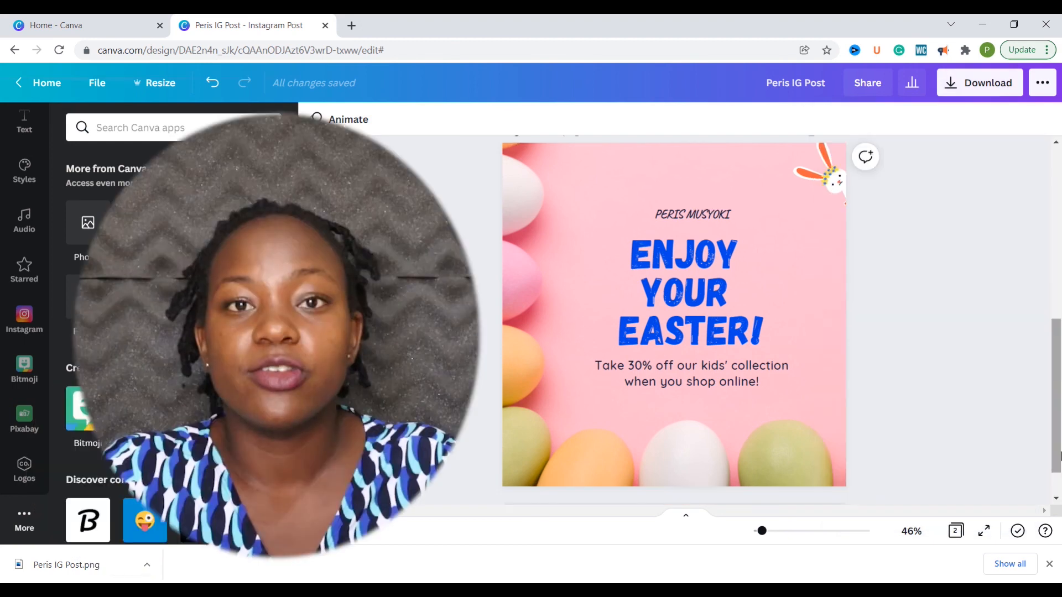